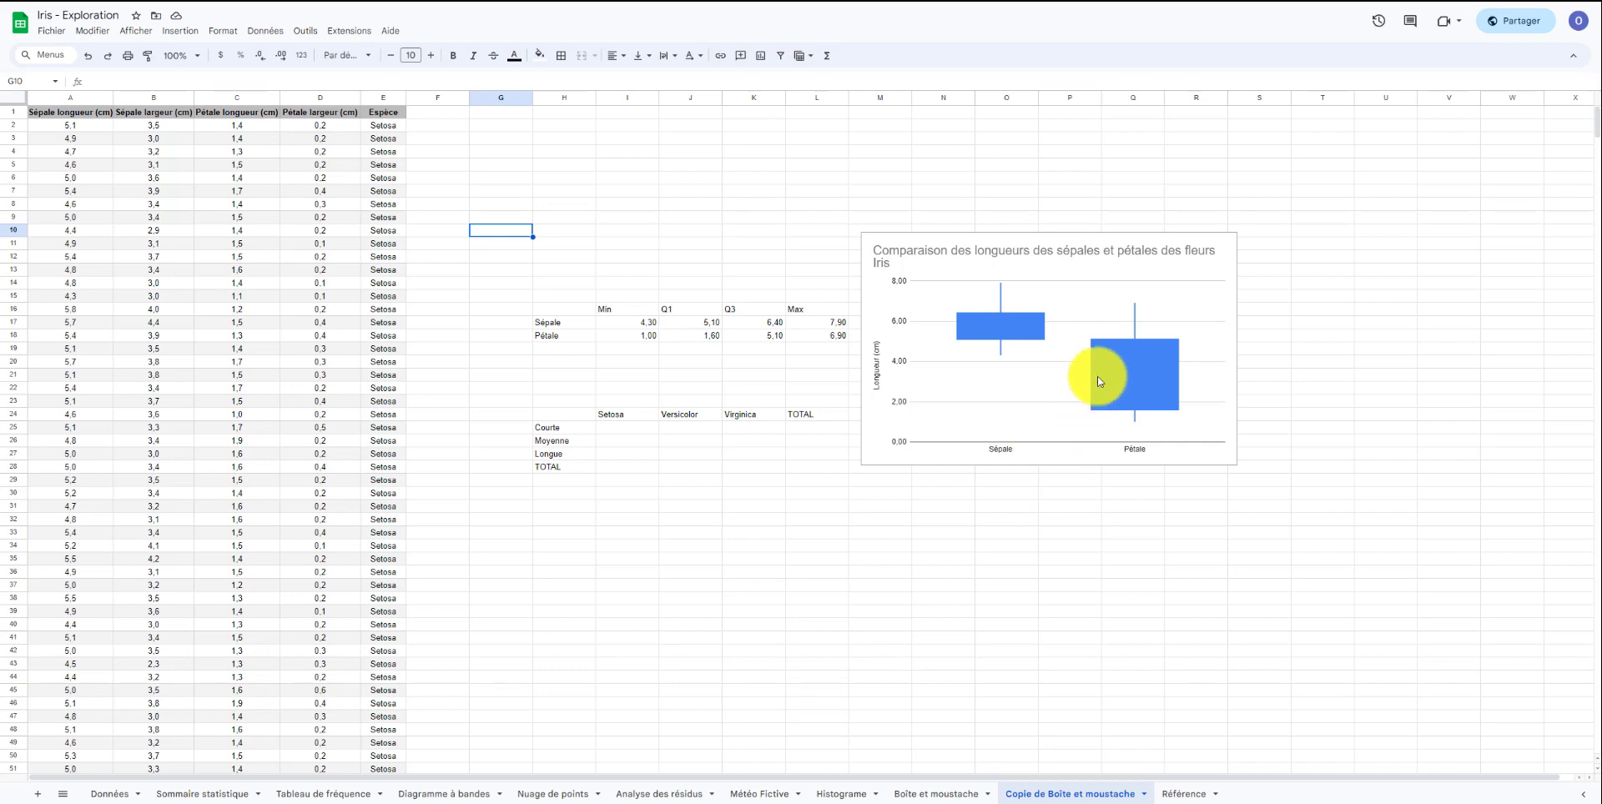
# Add the column header "Pétale" in the empty column beside Espèce.
pyautogui.click(425, 116)
pyautogui.write('Péta')
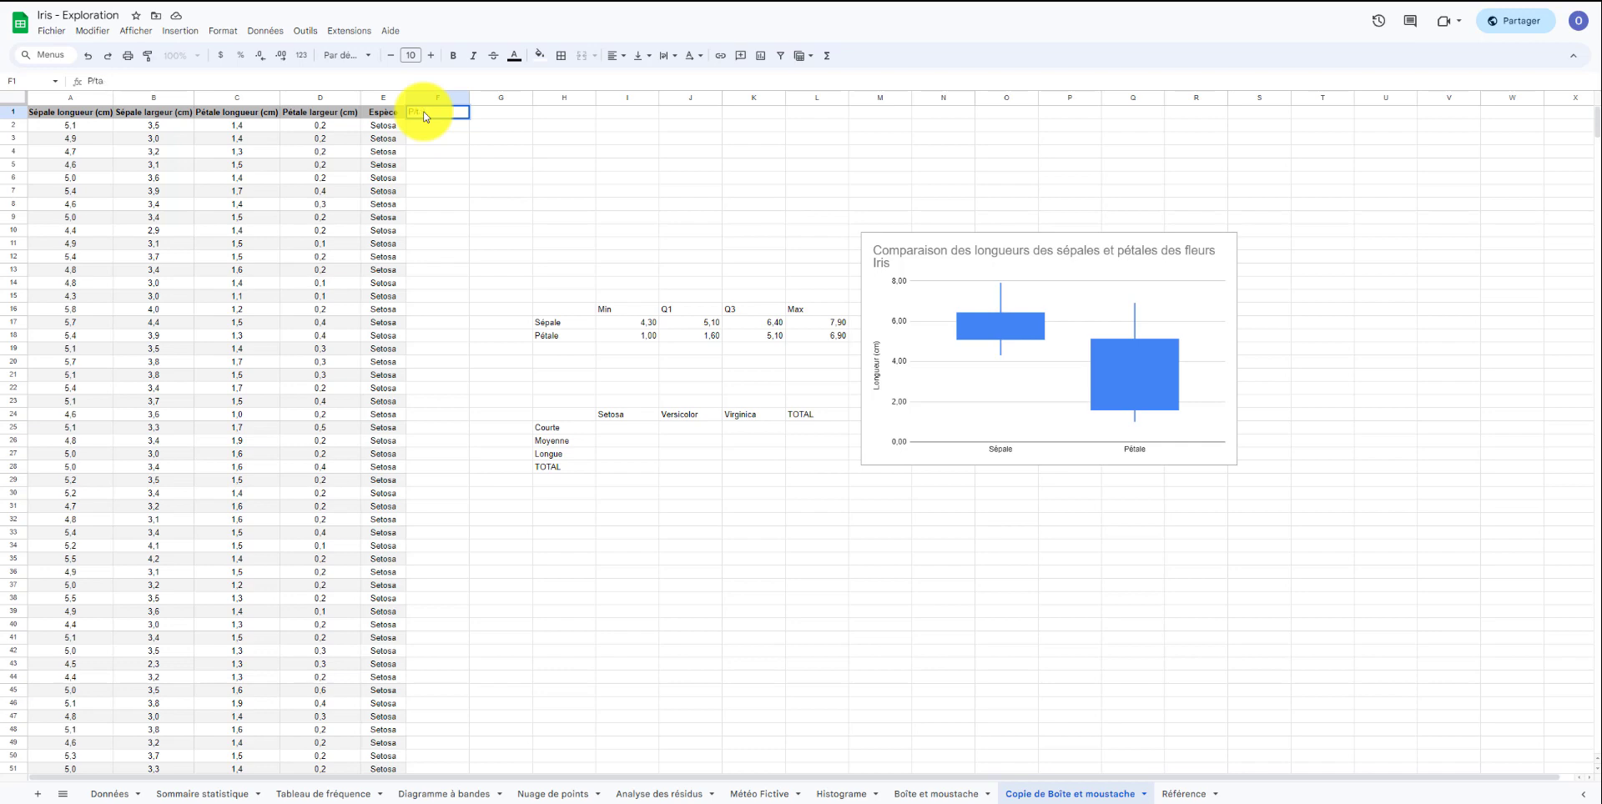
pyautogui.press('BackSpace')
pyautogui.press('BackSpace')
pyautogui.press('super+space')
pyautogui.press('super+space')
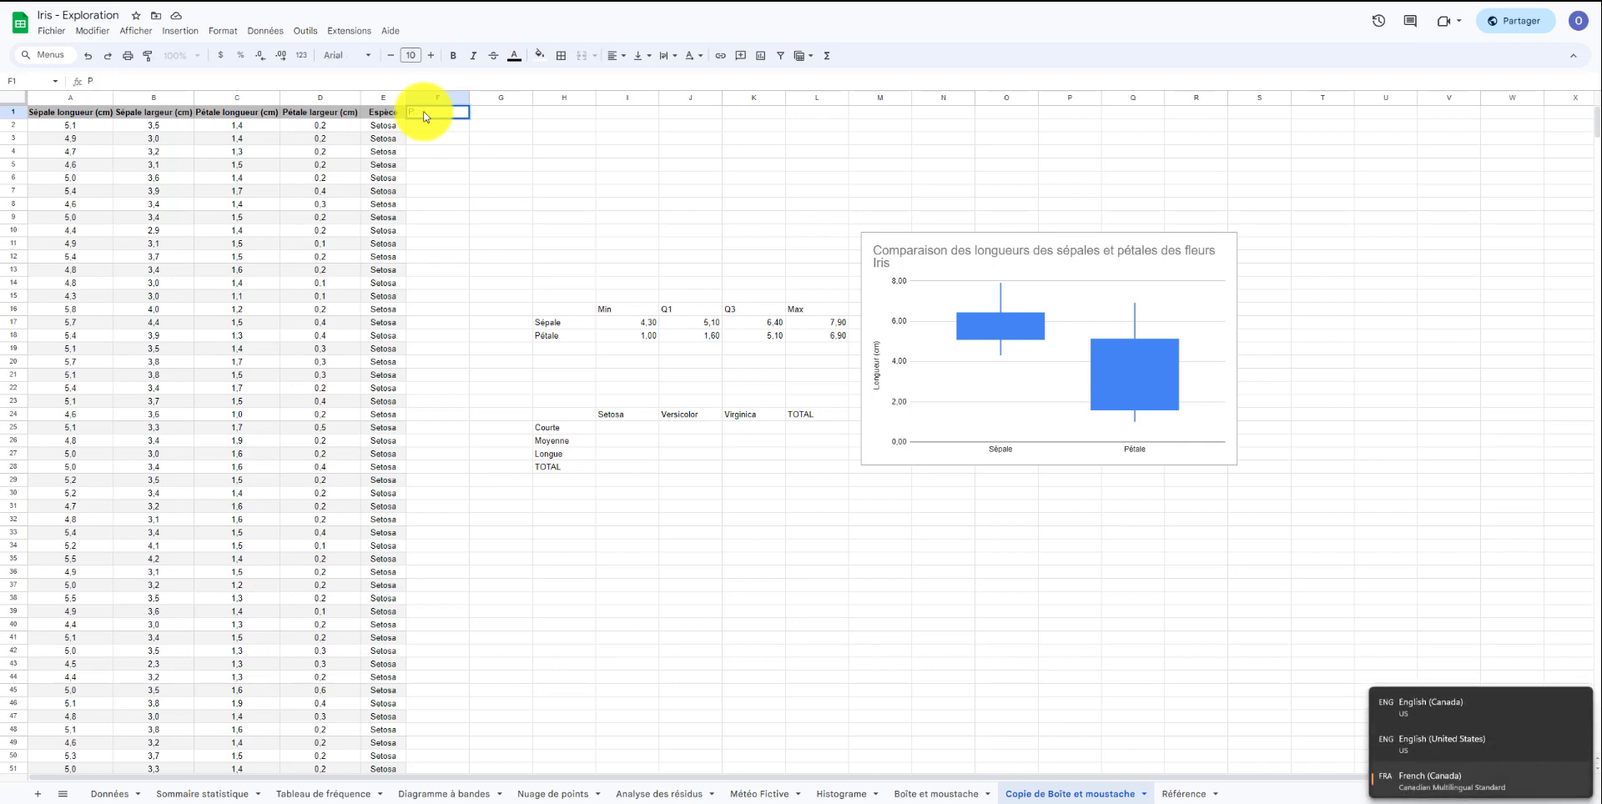
pyautogui.write('étale')
pyautogui.press('Return')
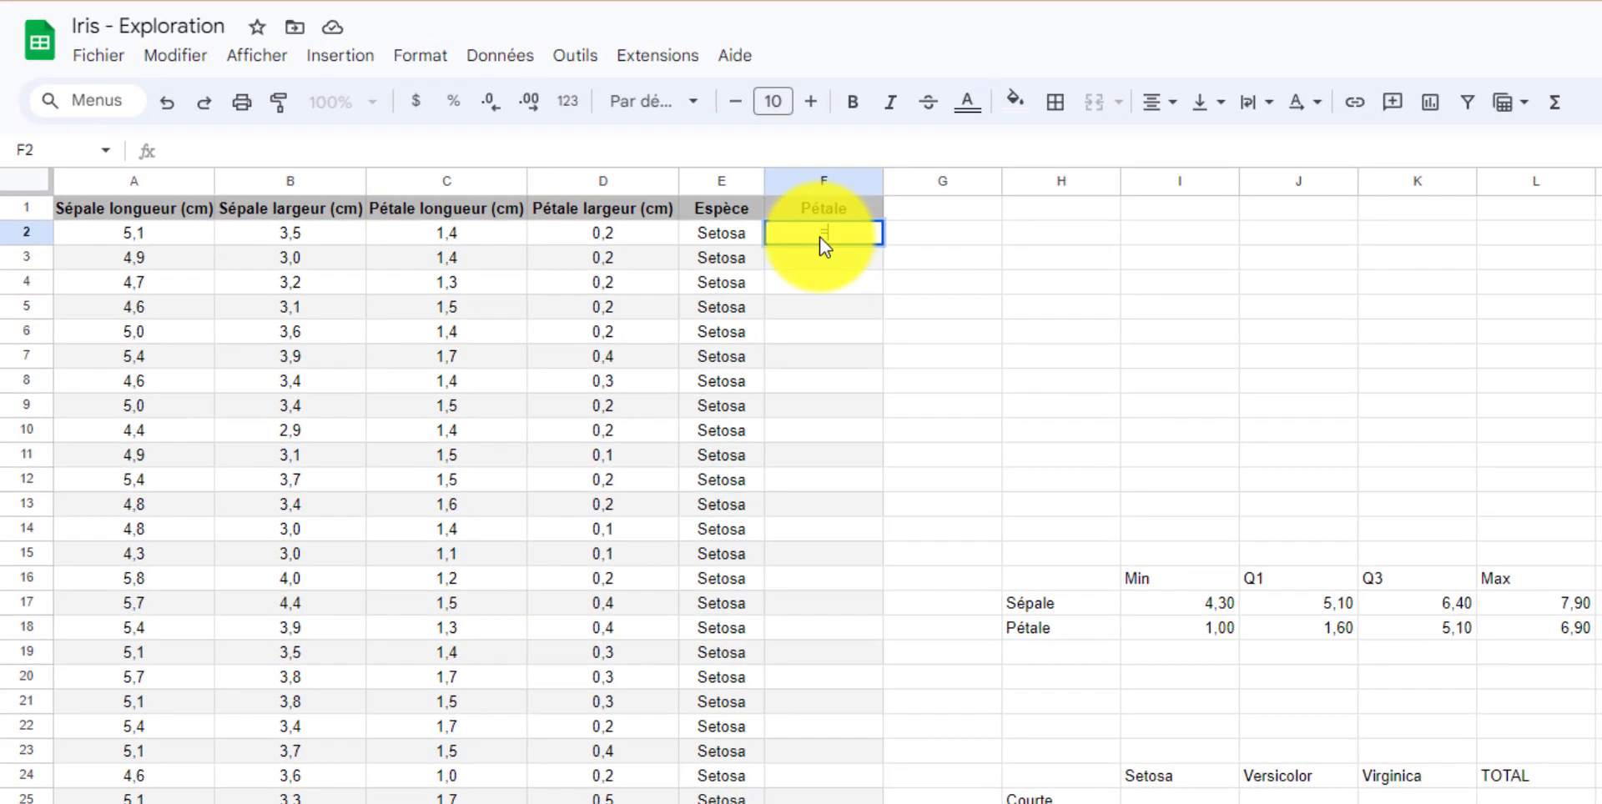
# Begin an IFS formula in the first data cell of that column returning "Courte" when C2 is below the absolute petal Q1 $J$18.
pyautogui.write('=')
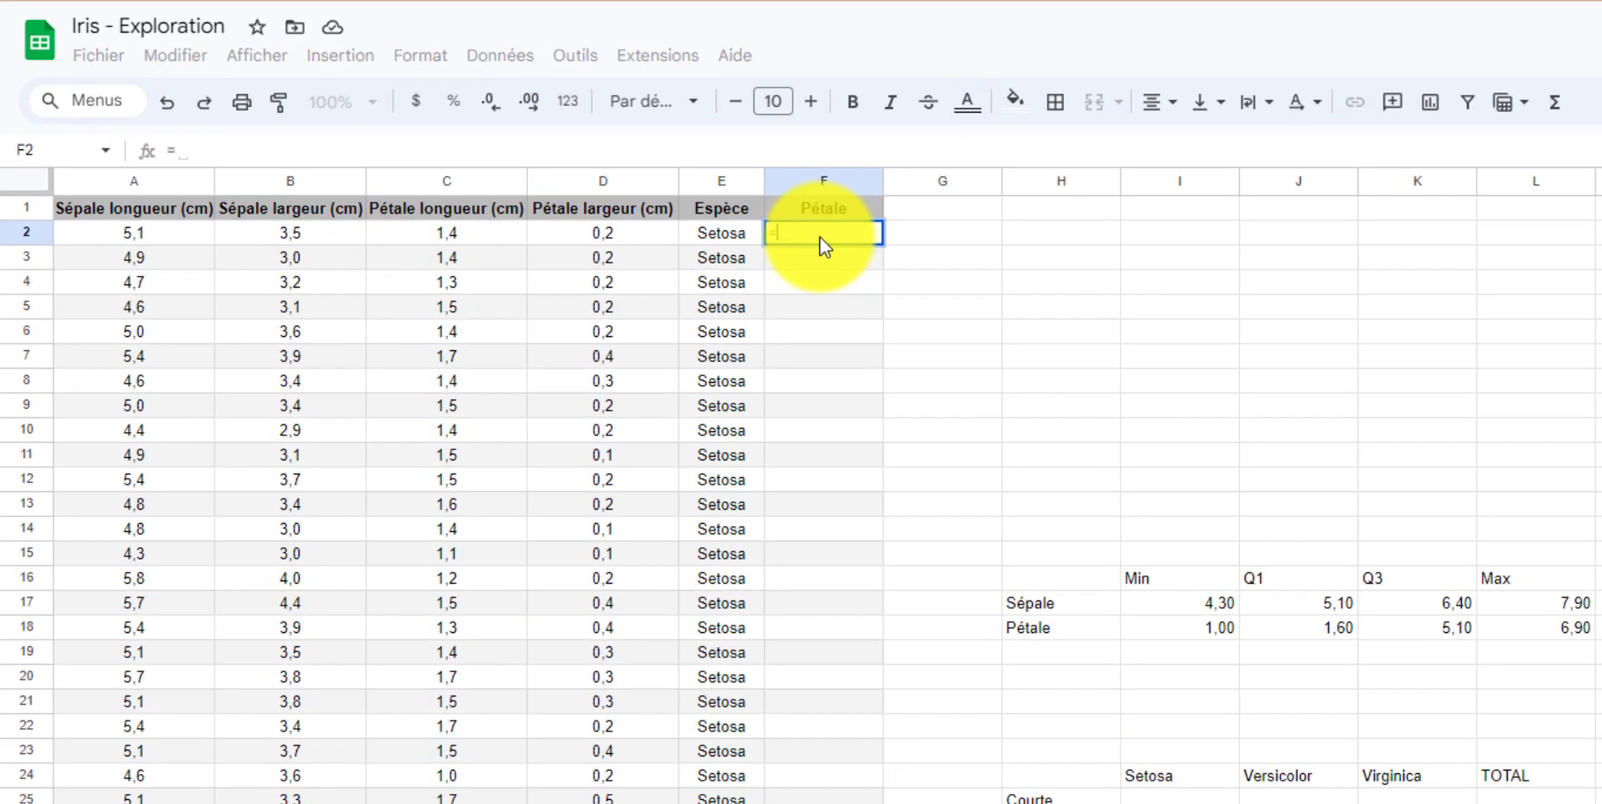
pyautogui.write('IFS')
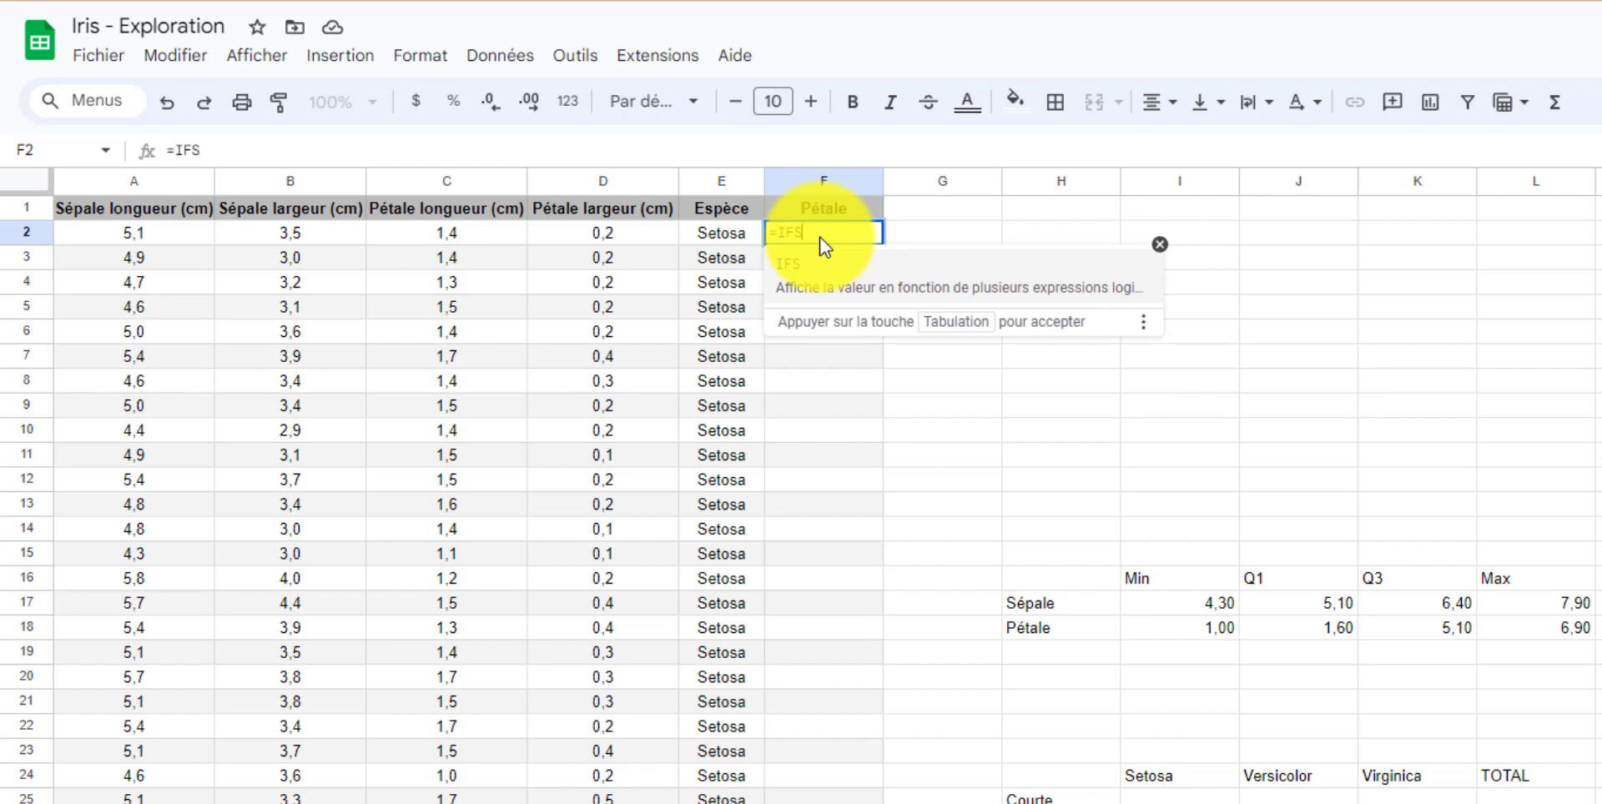
pyautogui.press('Tab')
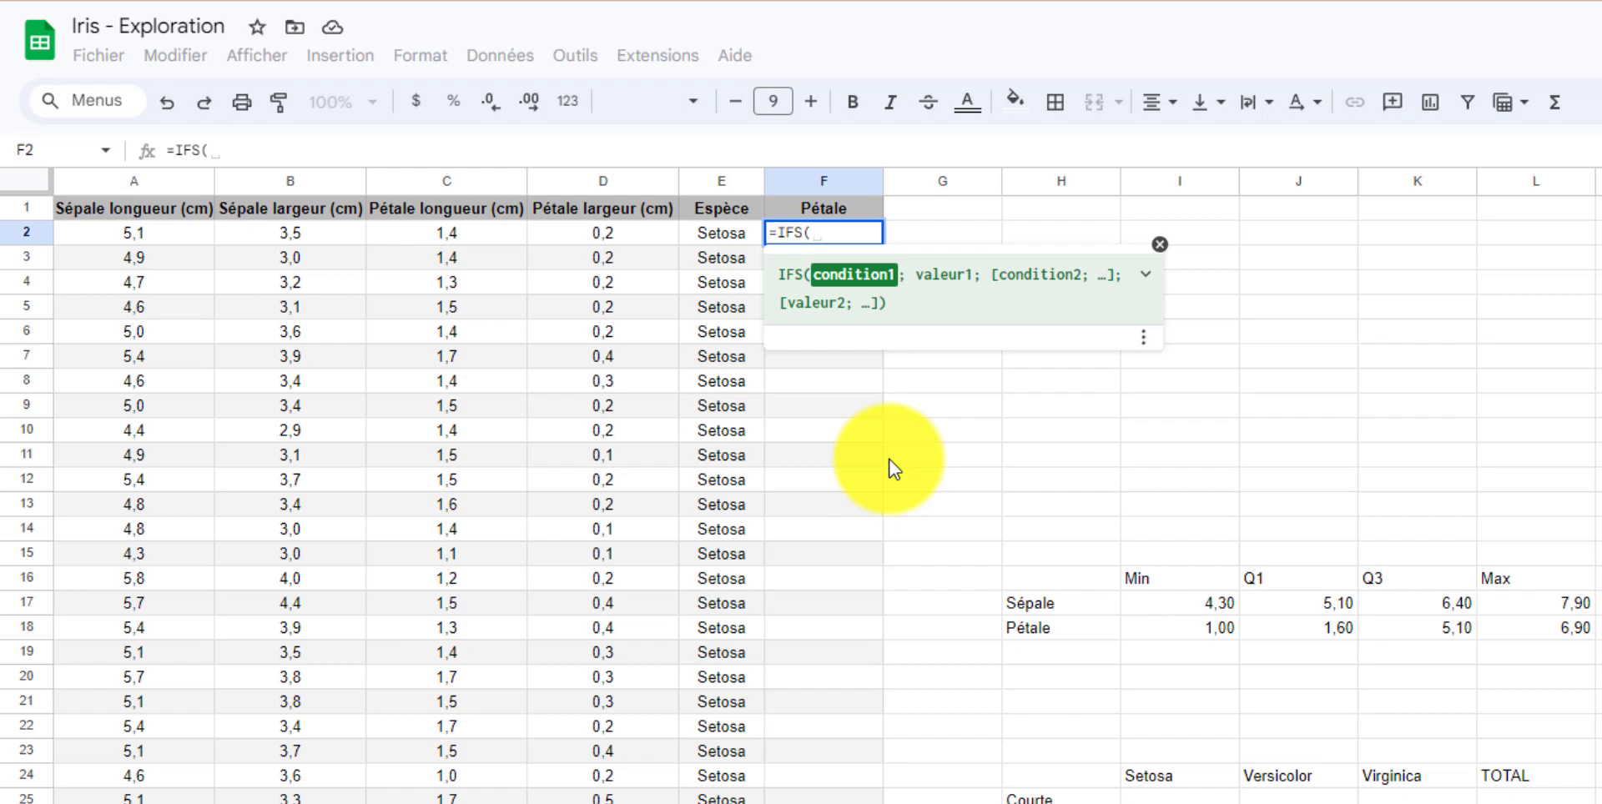
pyautogui.click(424, 236)
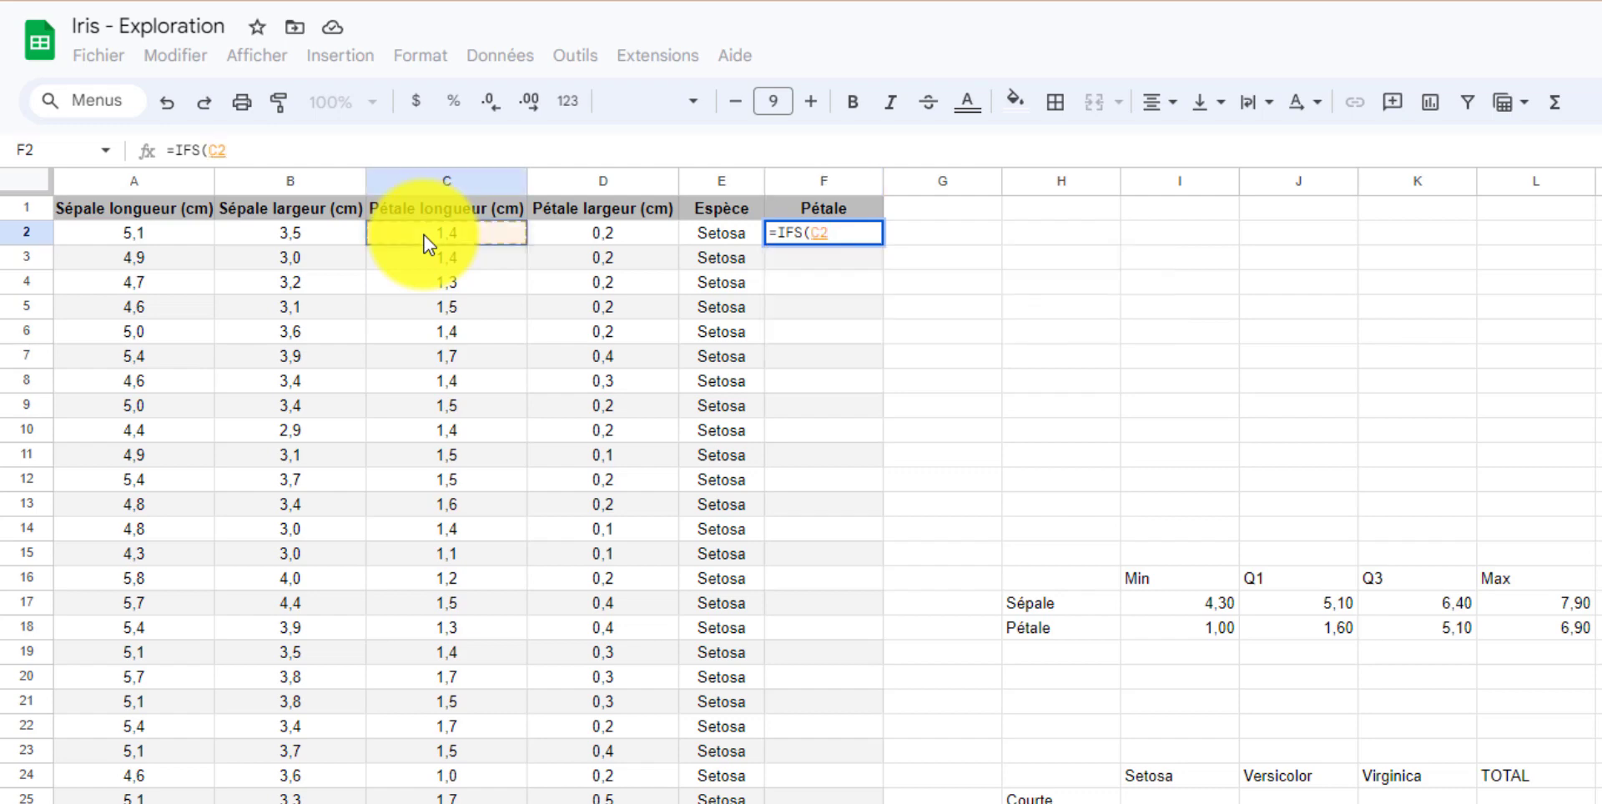
pyautogui.write('<')
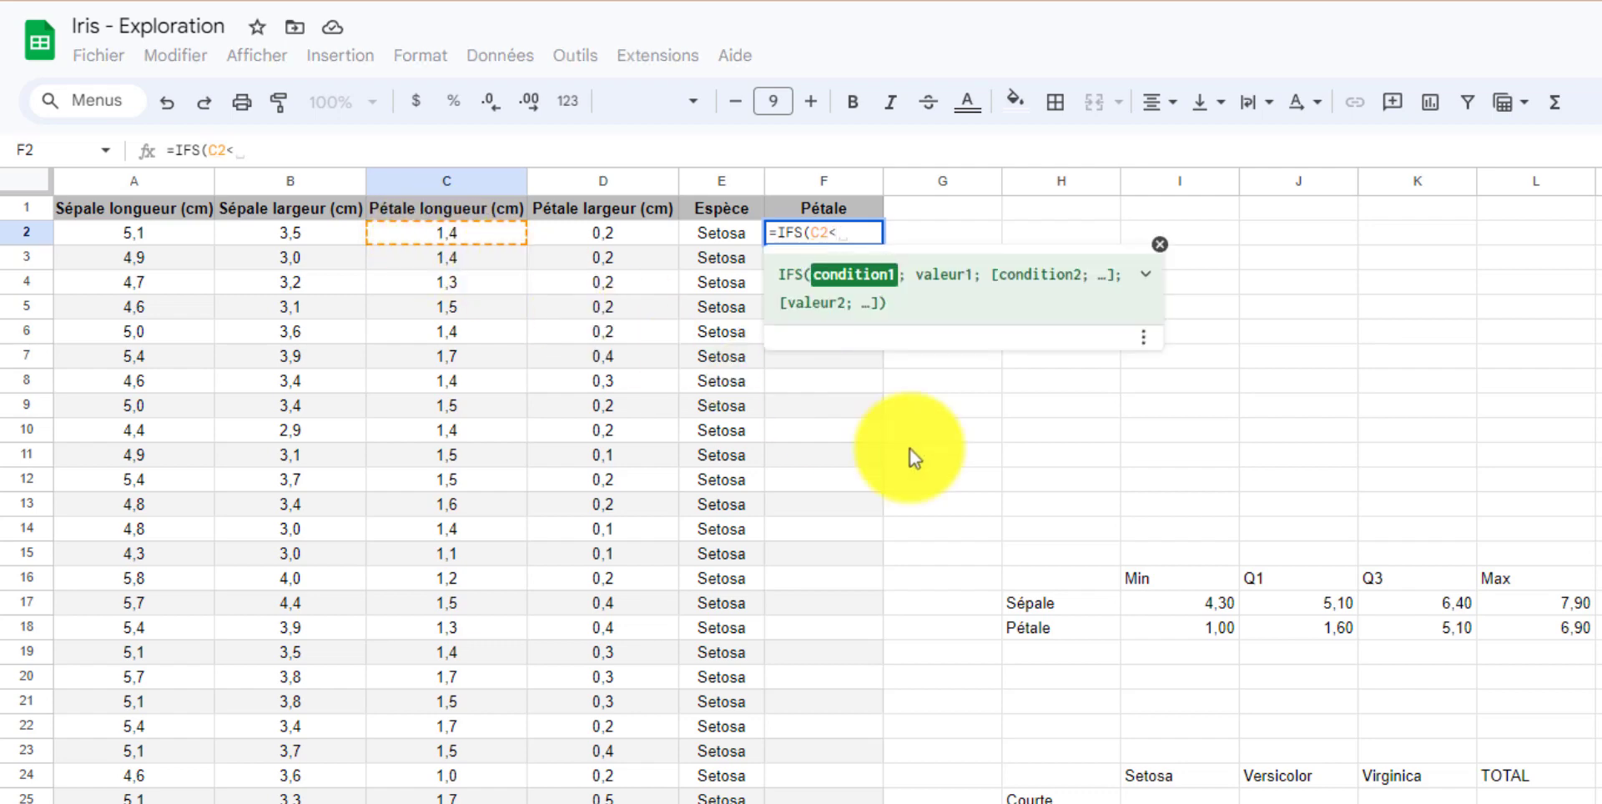
pyautogui.click(1319, 629)
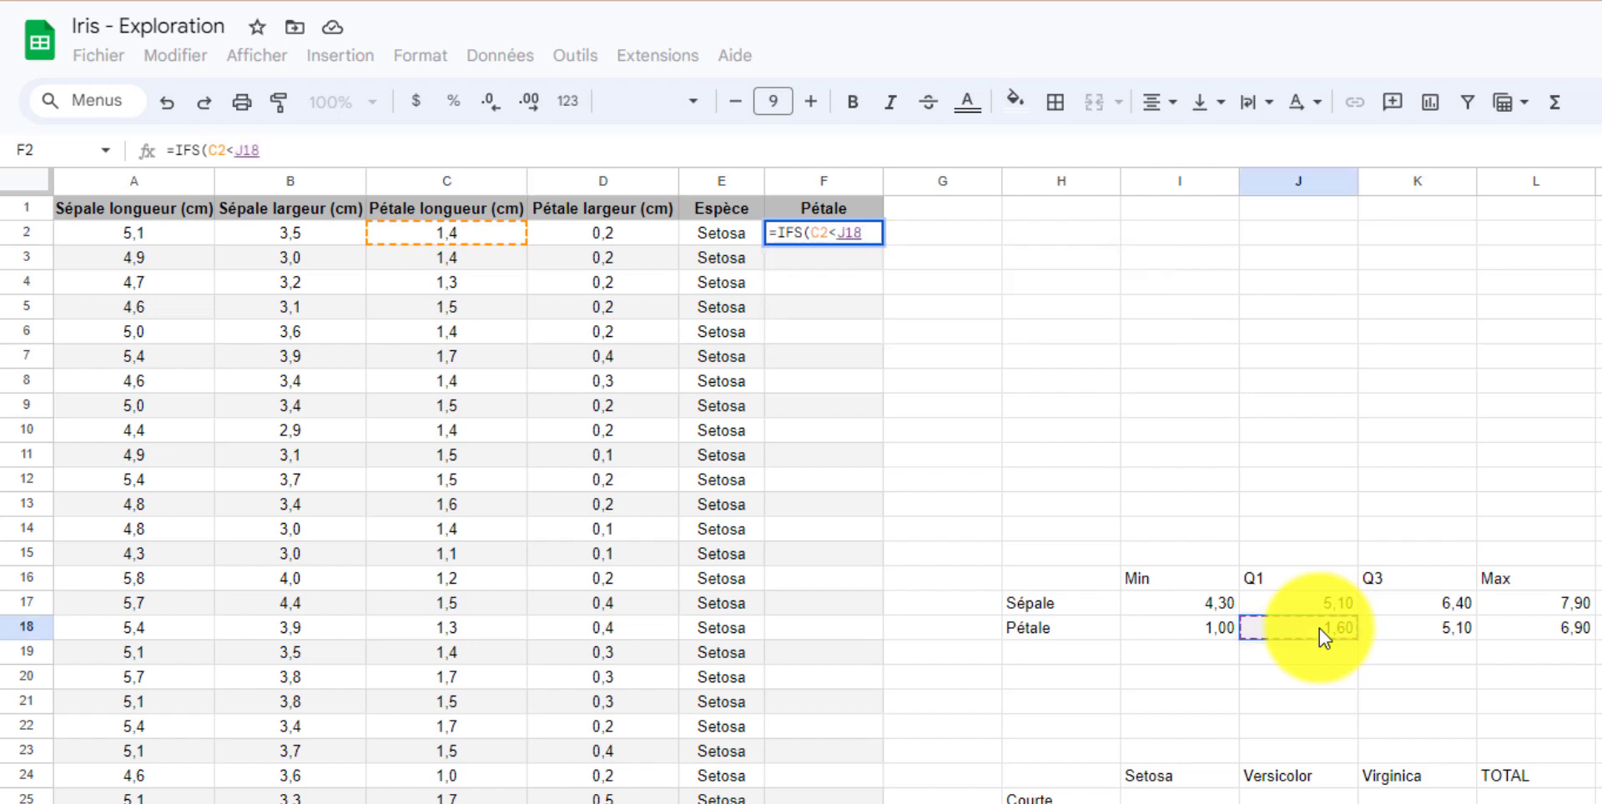
pyautogui.press('F4')
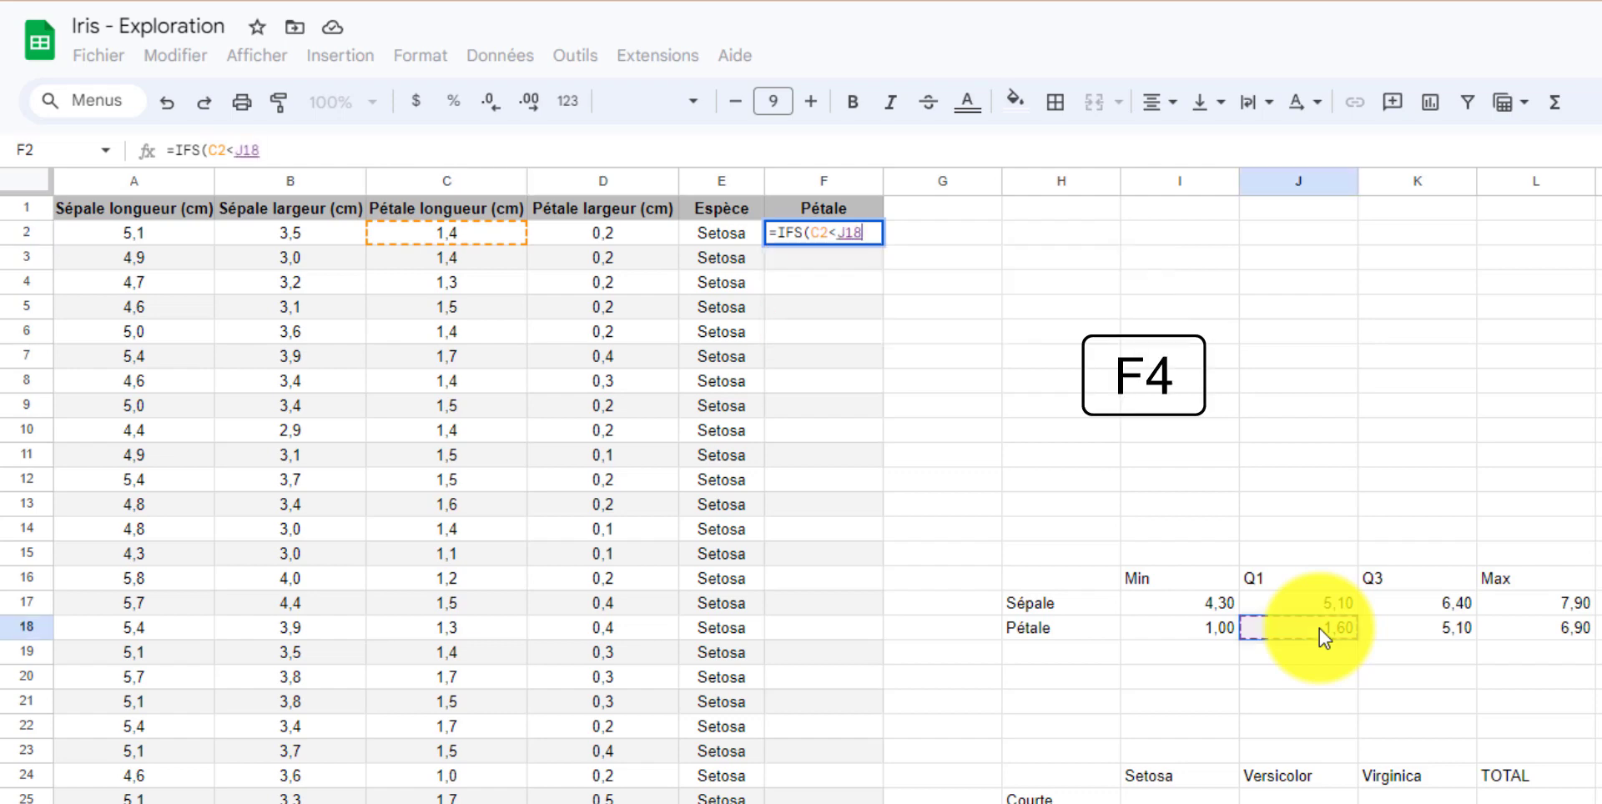
pyautogui.press('F4')
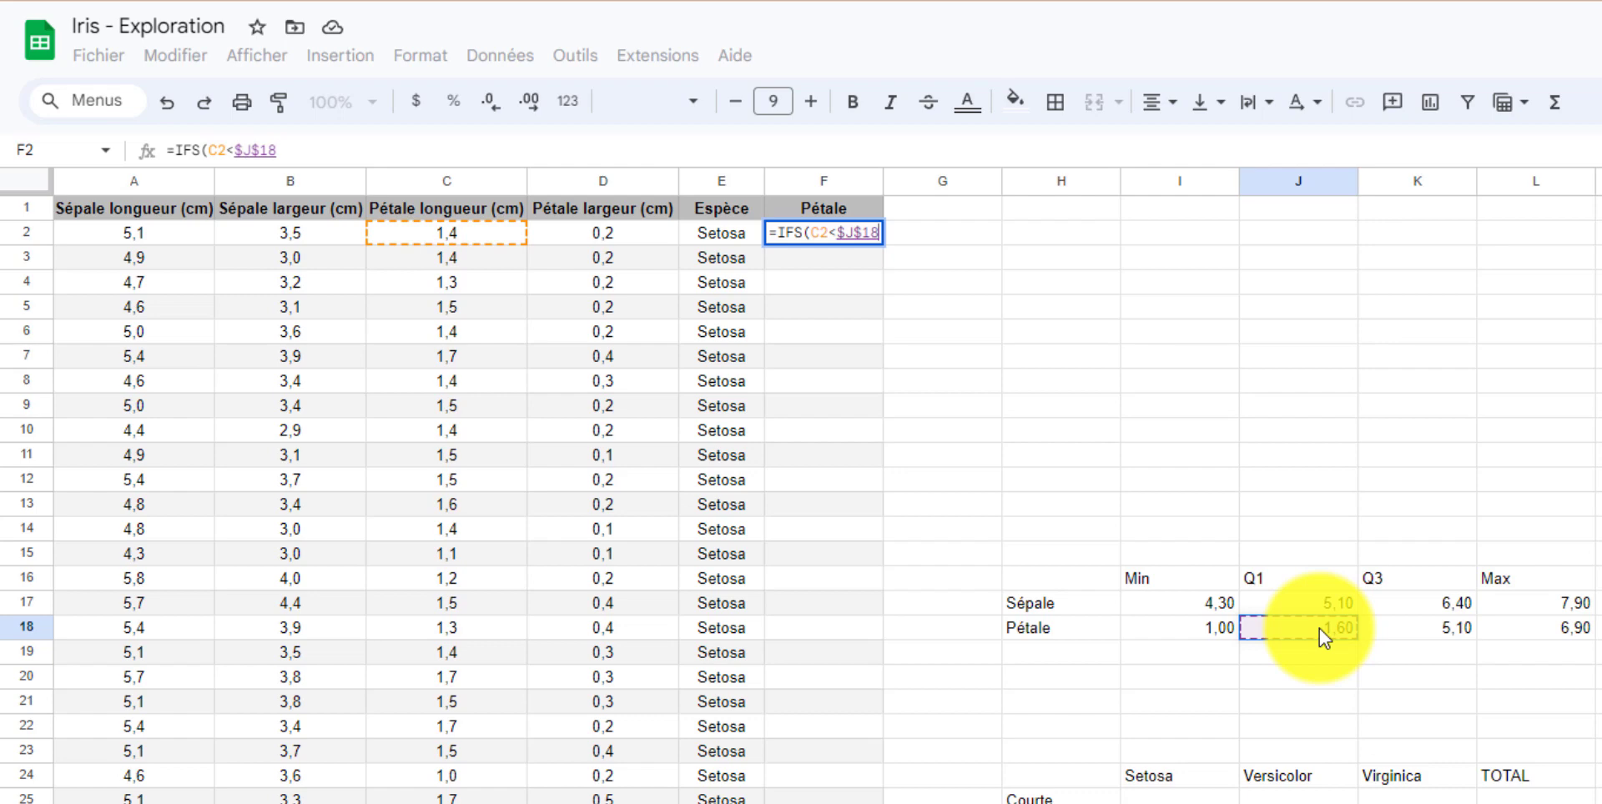
pyautogui.write(';')
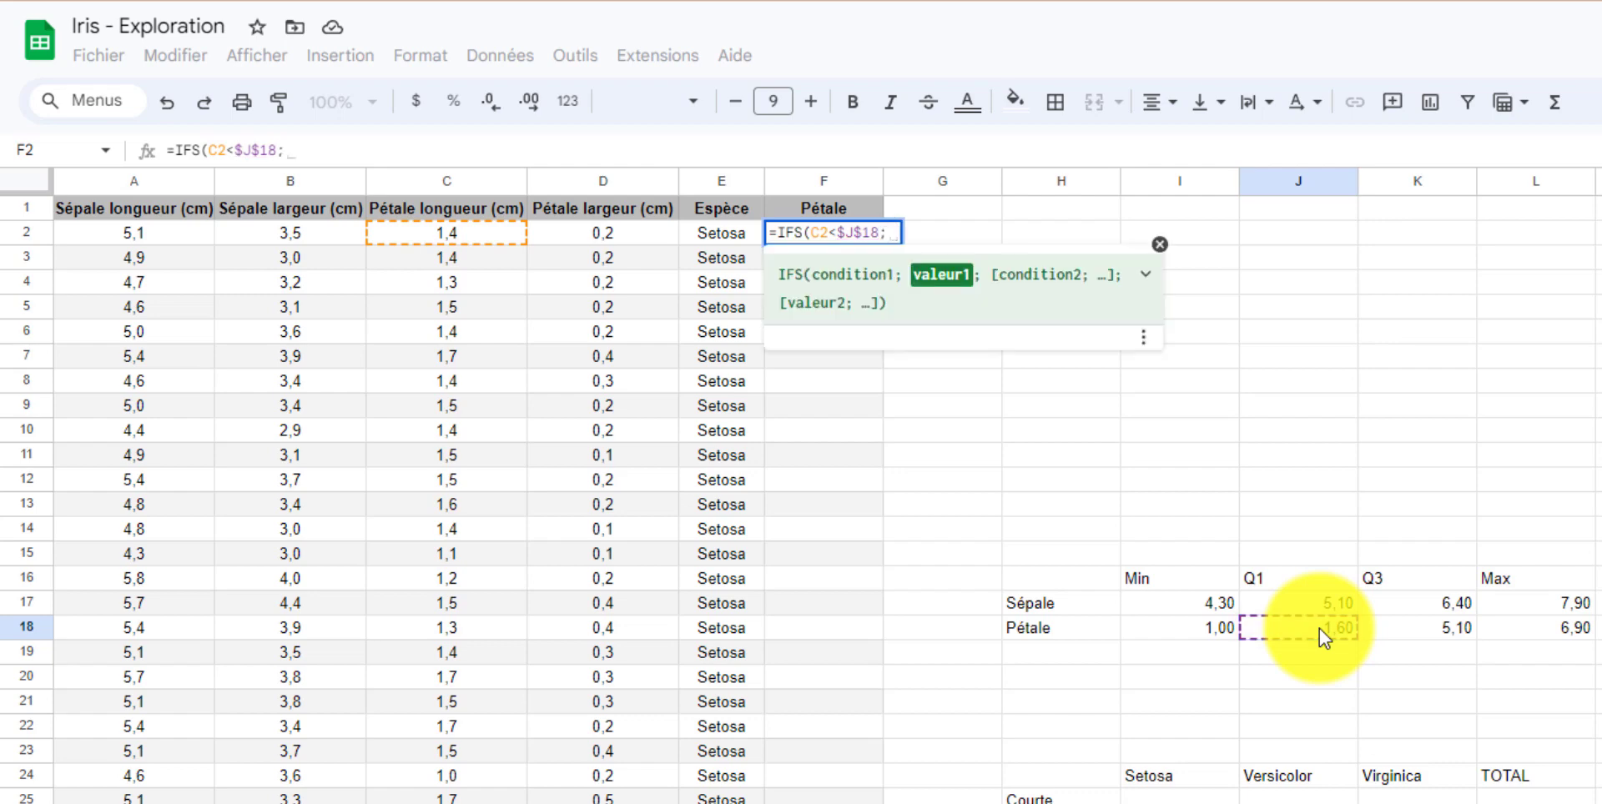
pyautogui.write('"Courte')
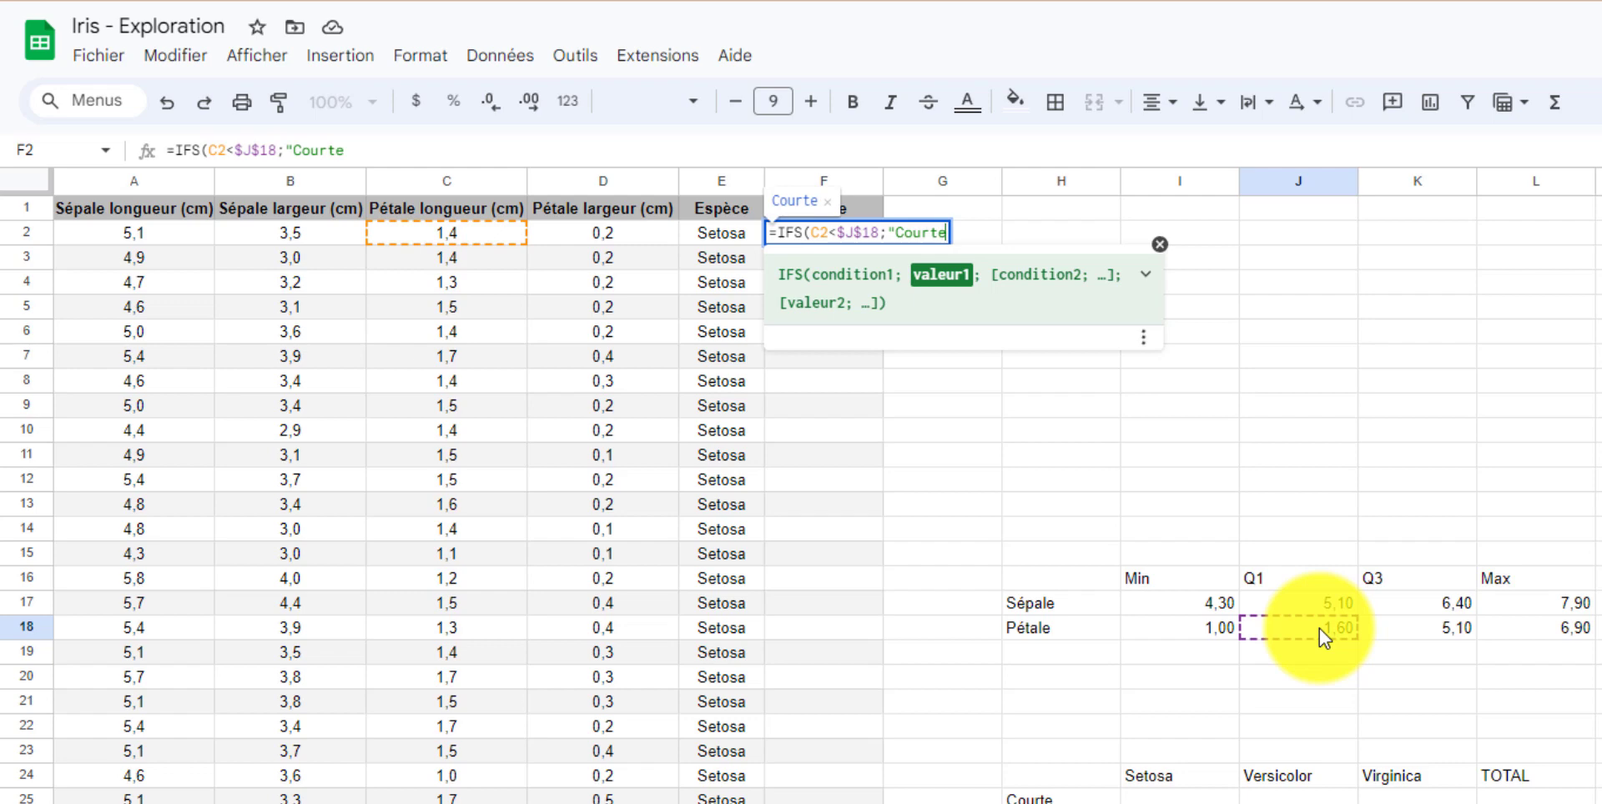
pyautogui.write('"')
pyautogui.write(';')
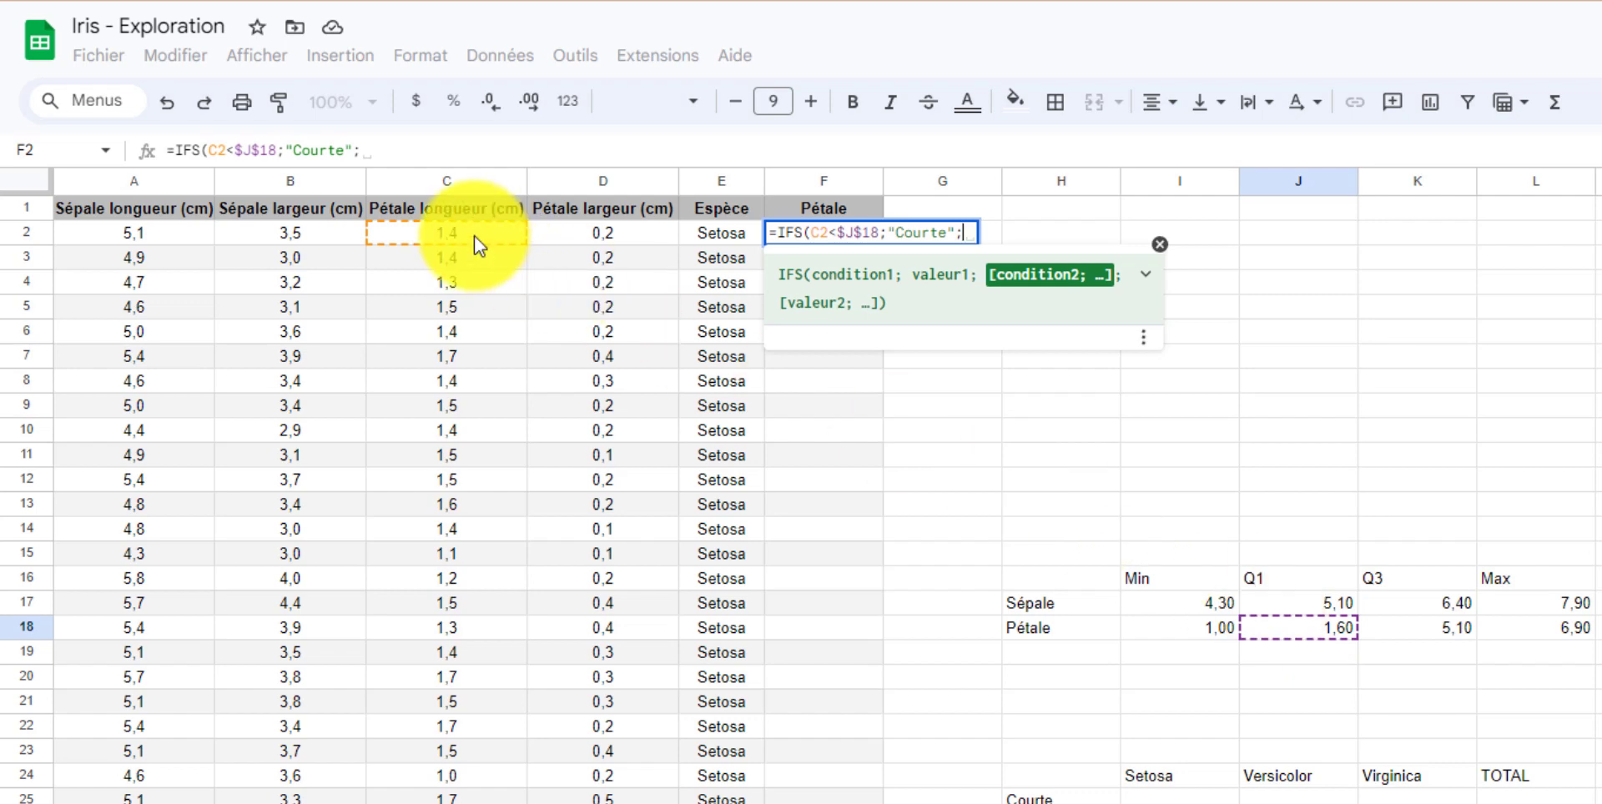
# Add a second condition ET(C2>=$J$18;C2<=$K$18) returning "Moyenne" to the formula.
pyautogui.write('ET(')
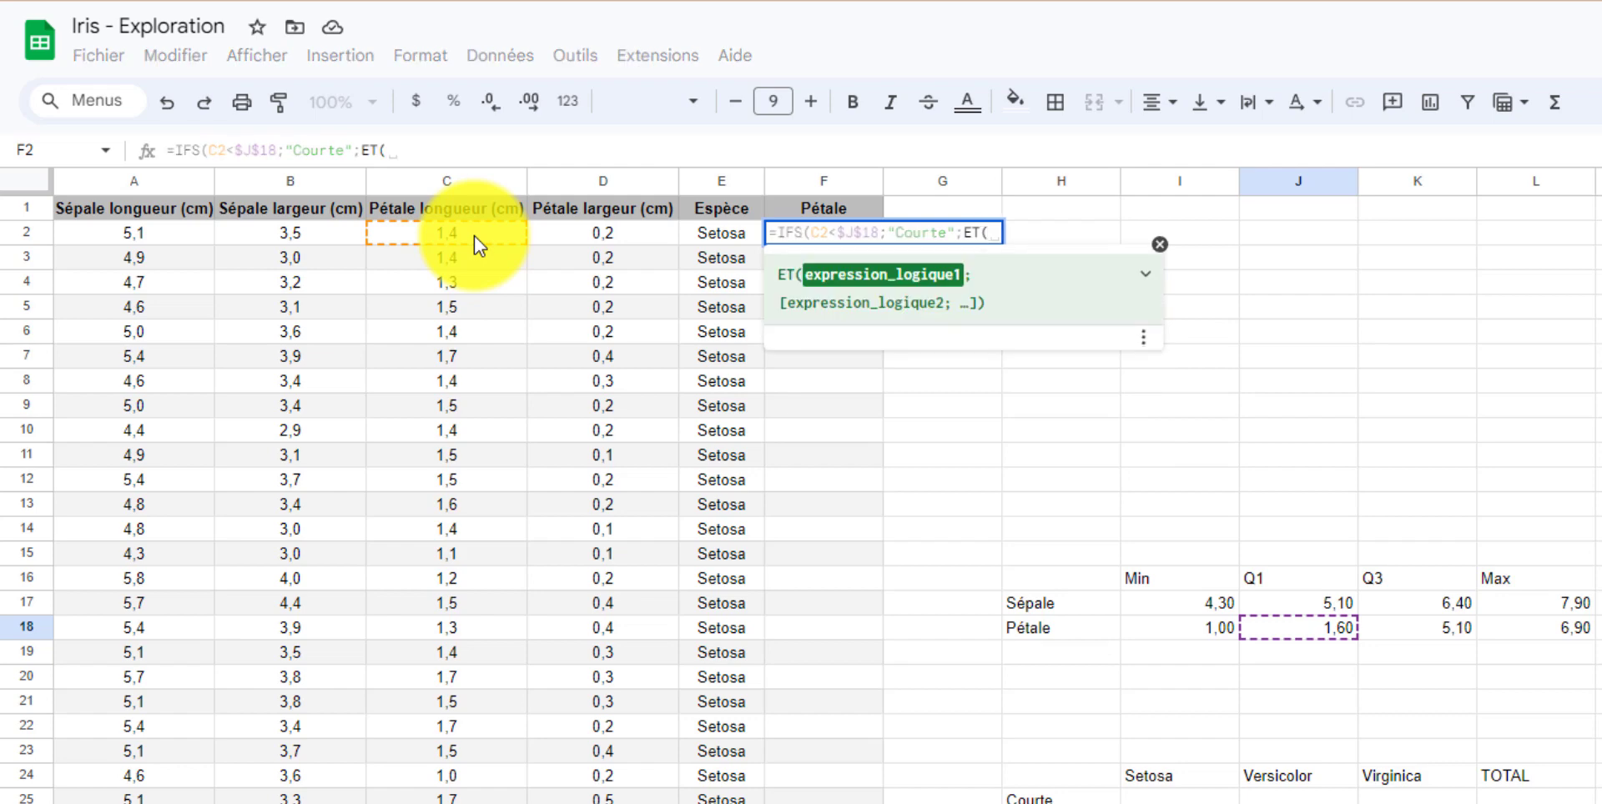
pyautogui.click(474, 235)
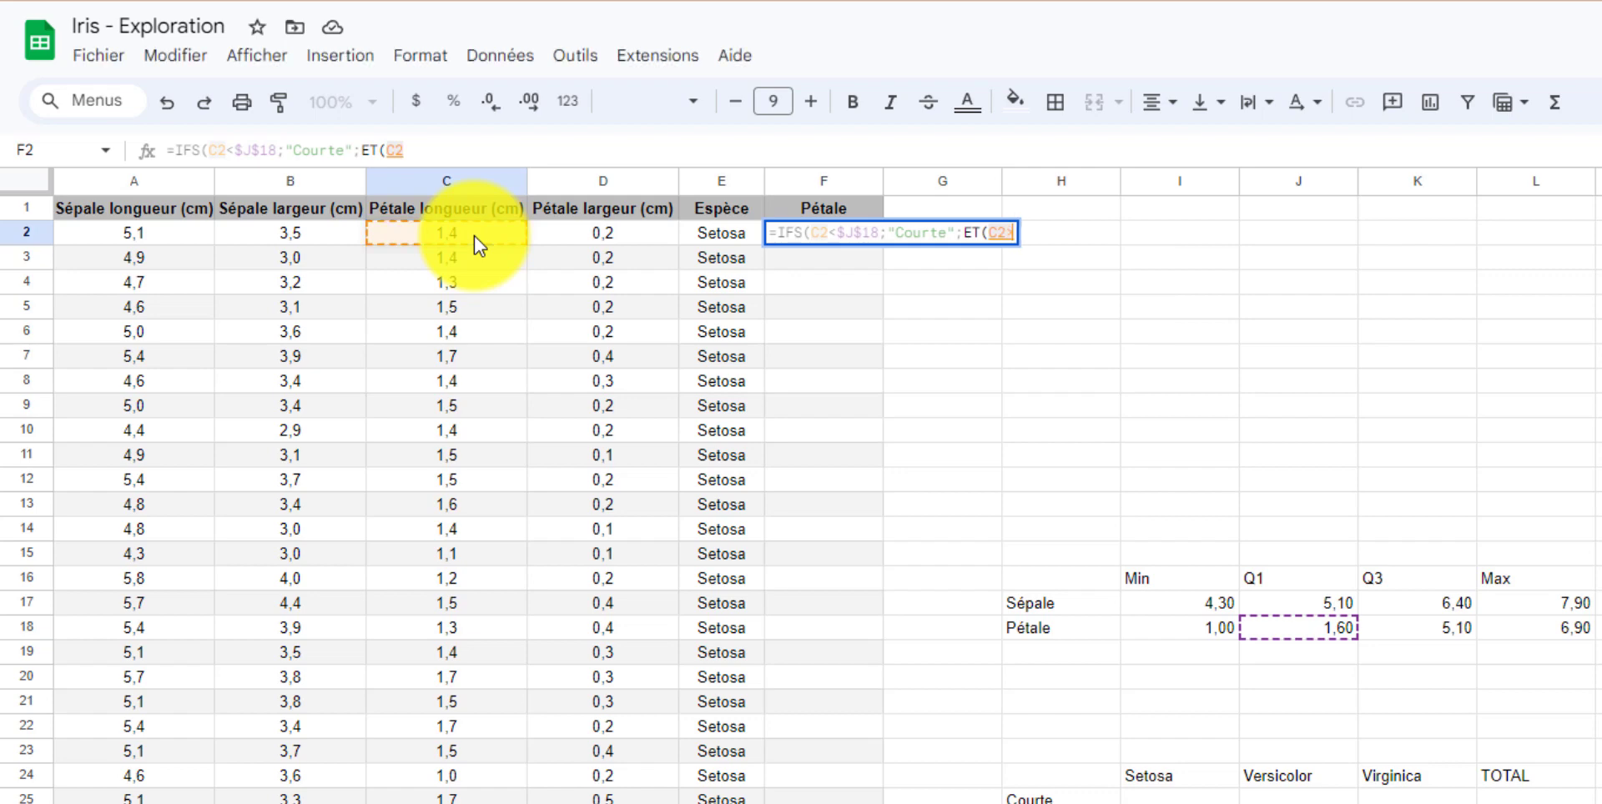
pyautogui.write('>=')
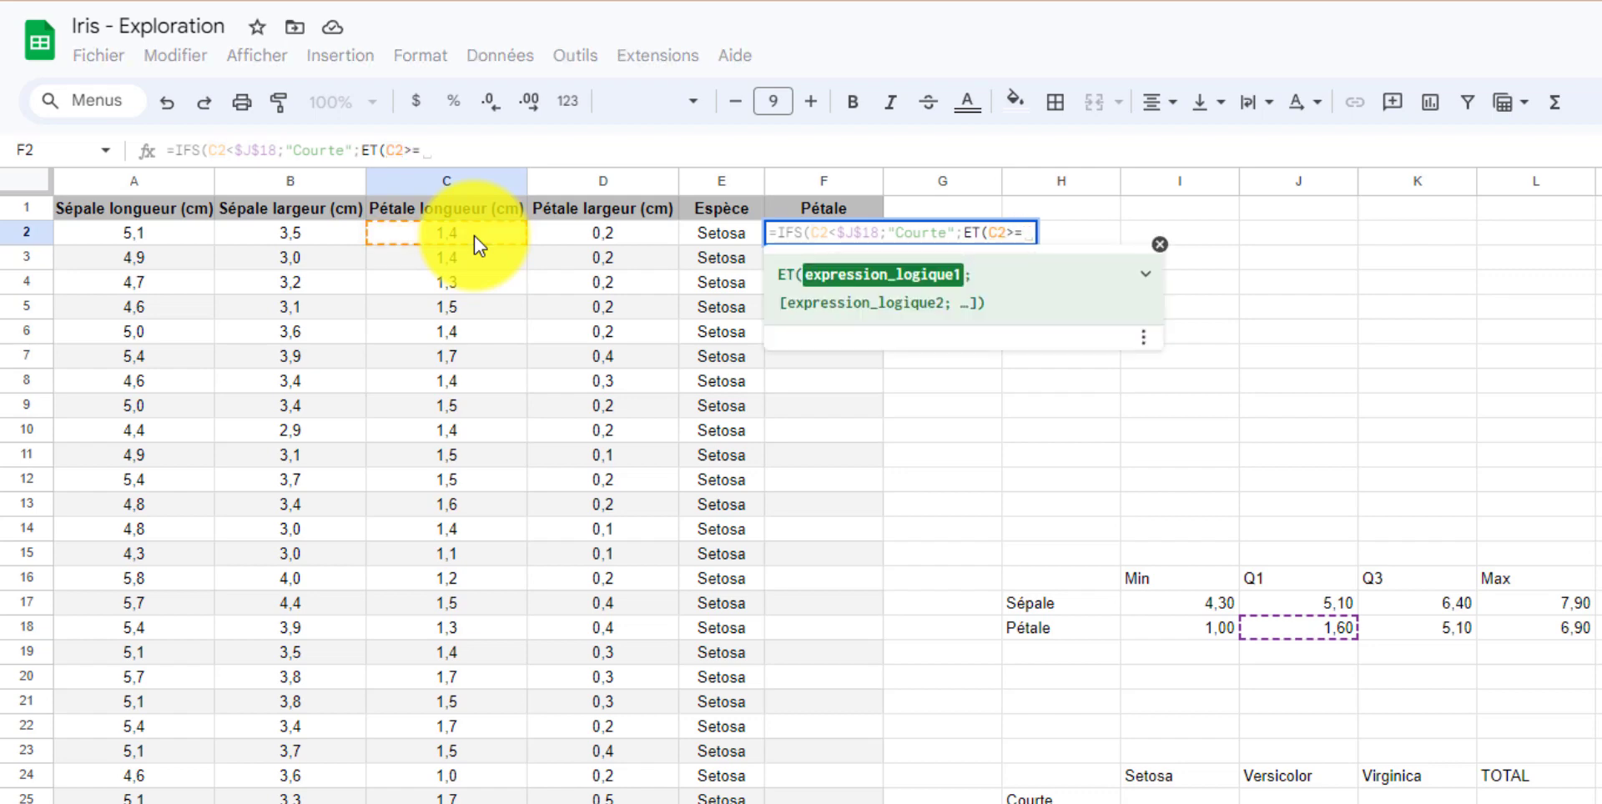
pyautogui.click(1318, 629)
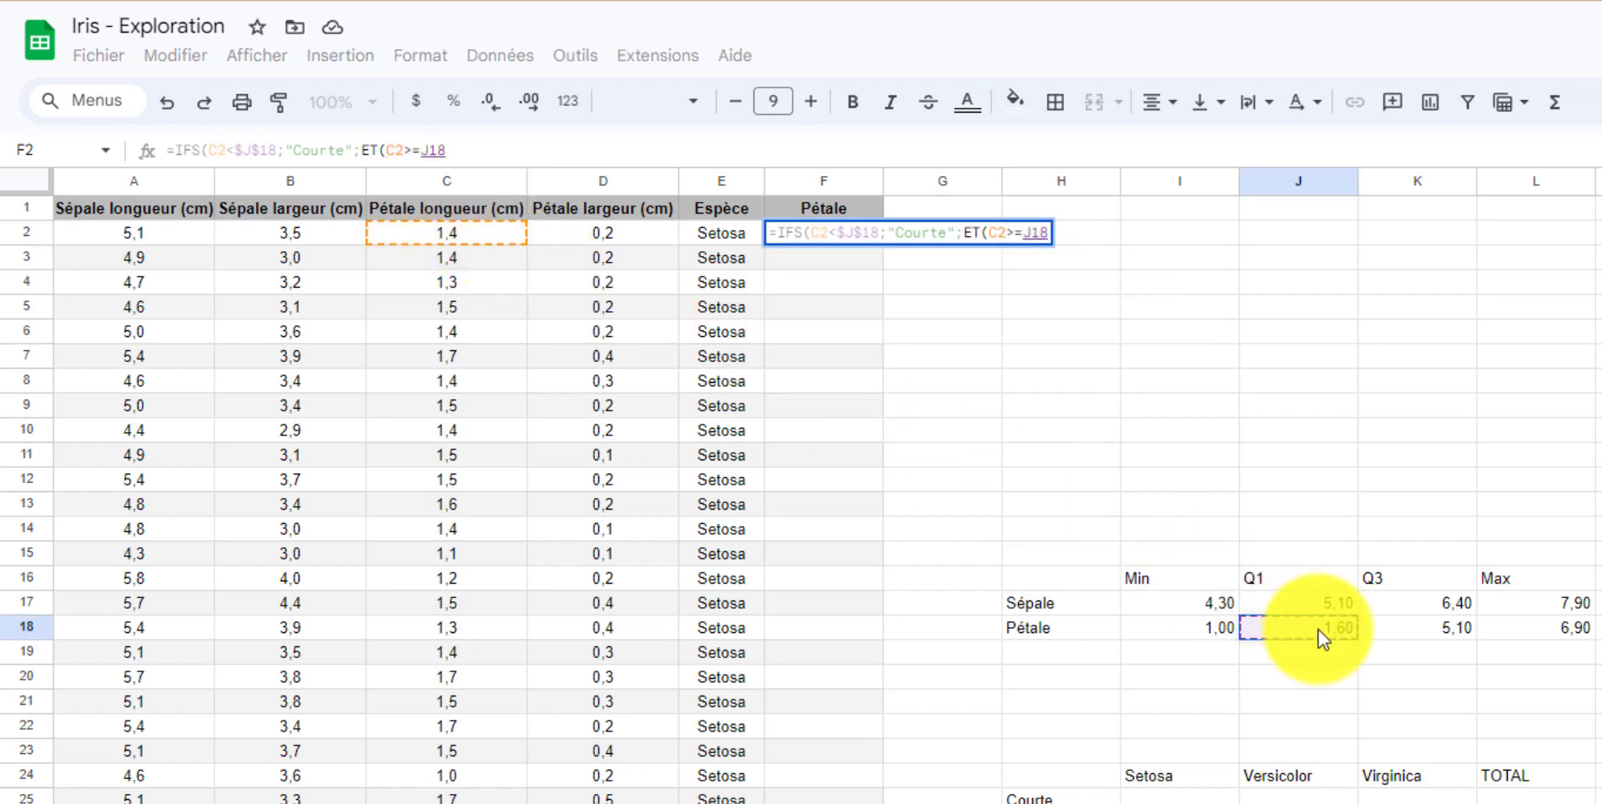
pyautogui.press('F4')
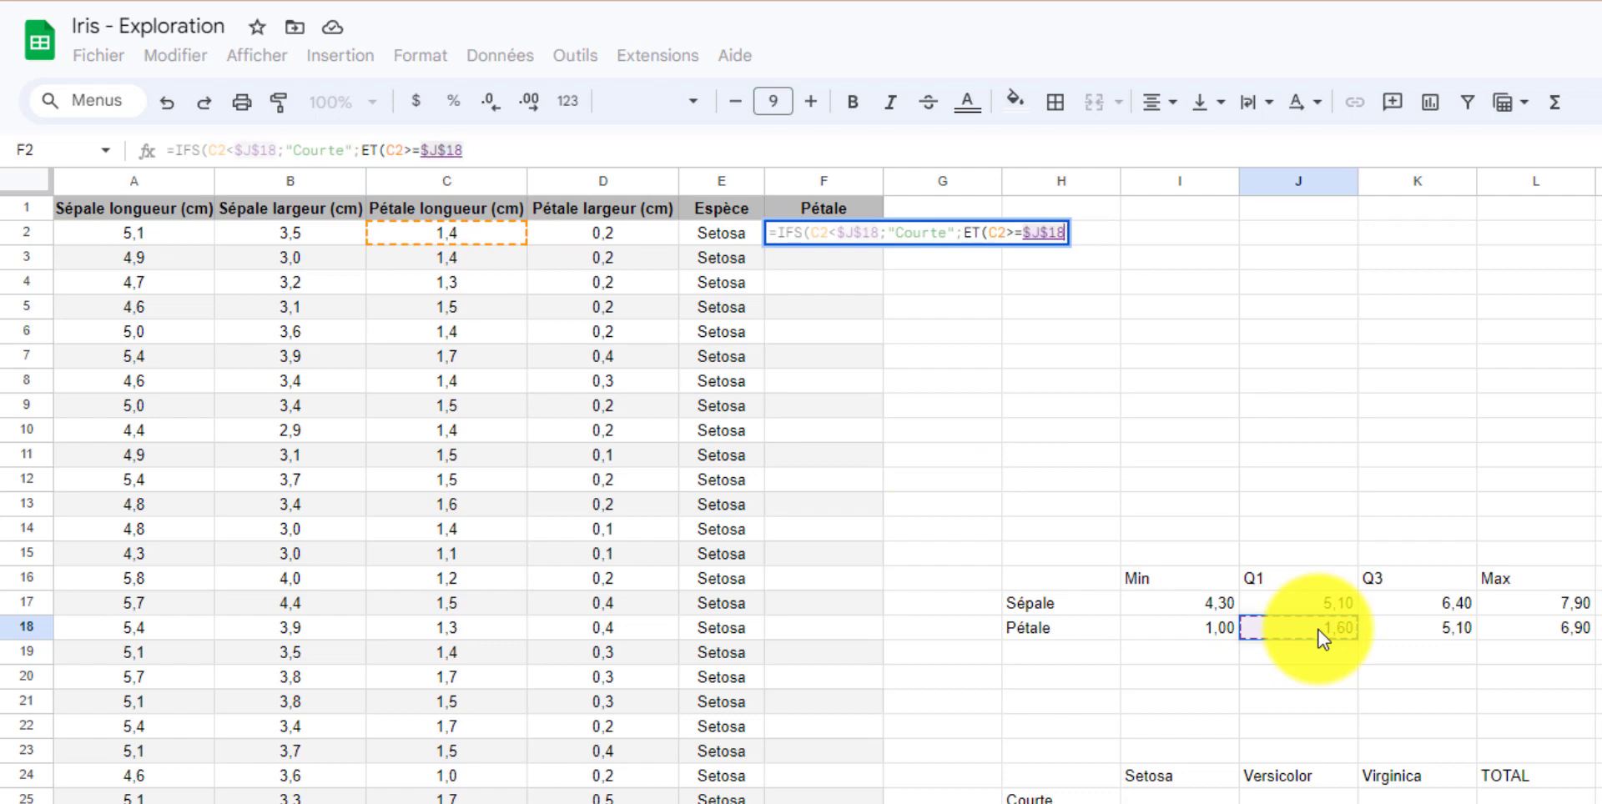
pyautogui.write(';')
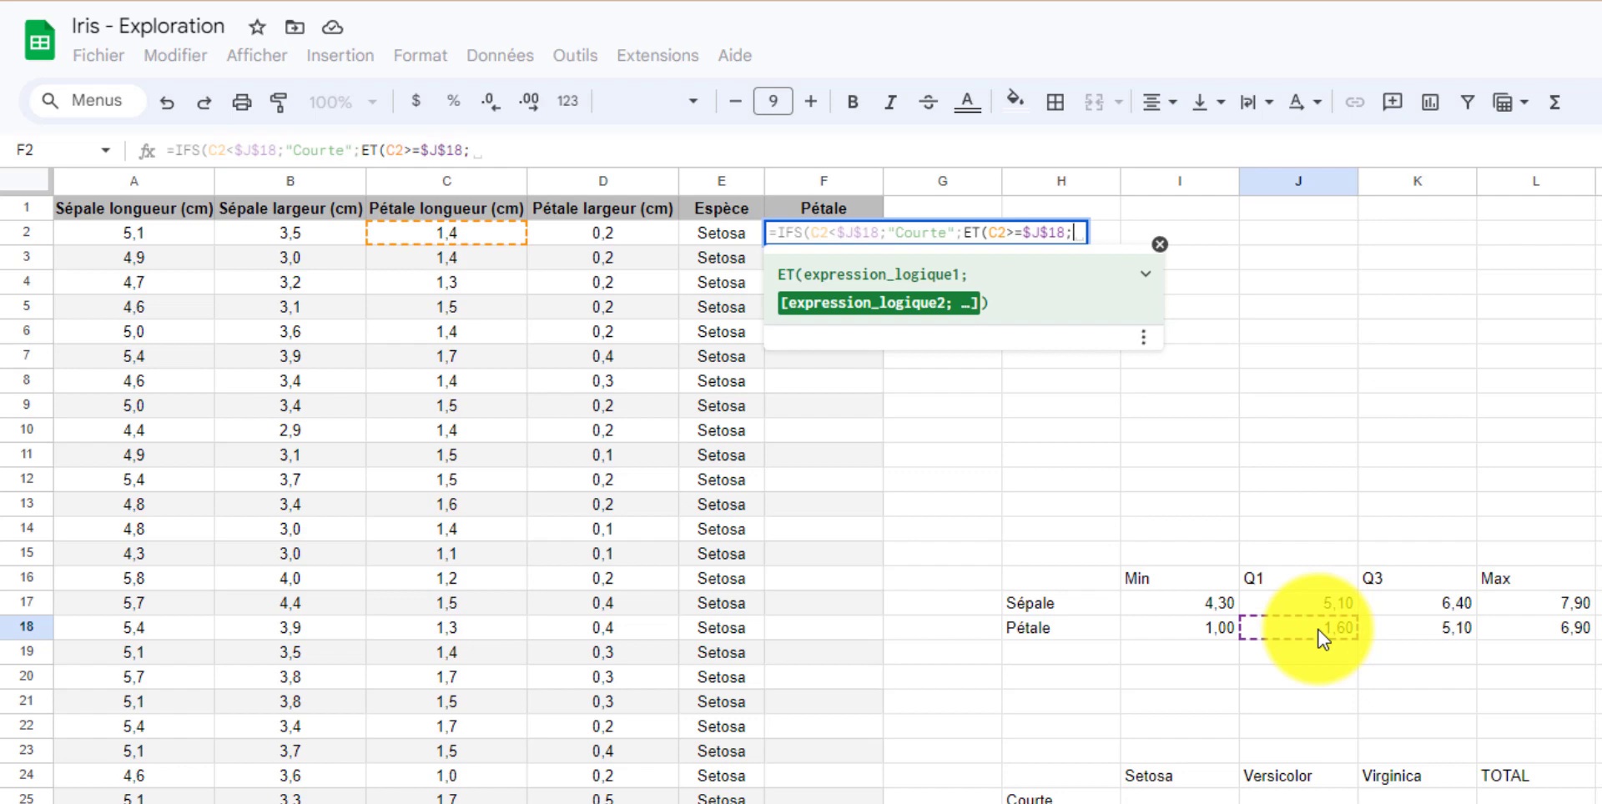
pyautogui.click(439, 234)
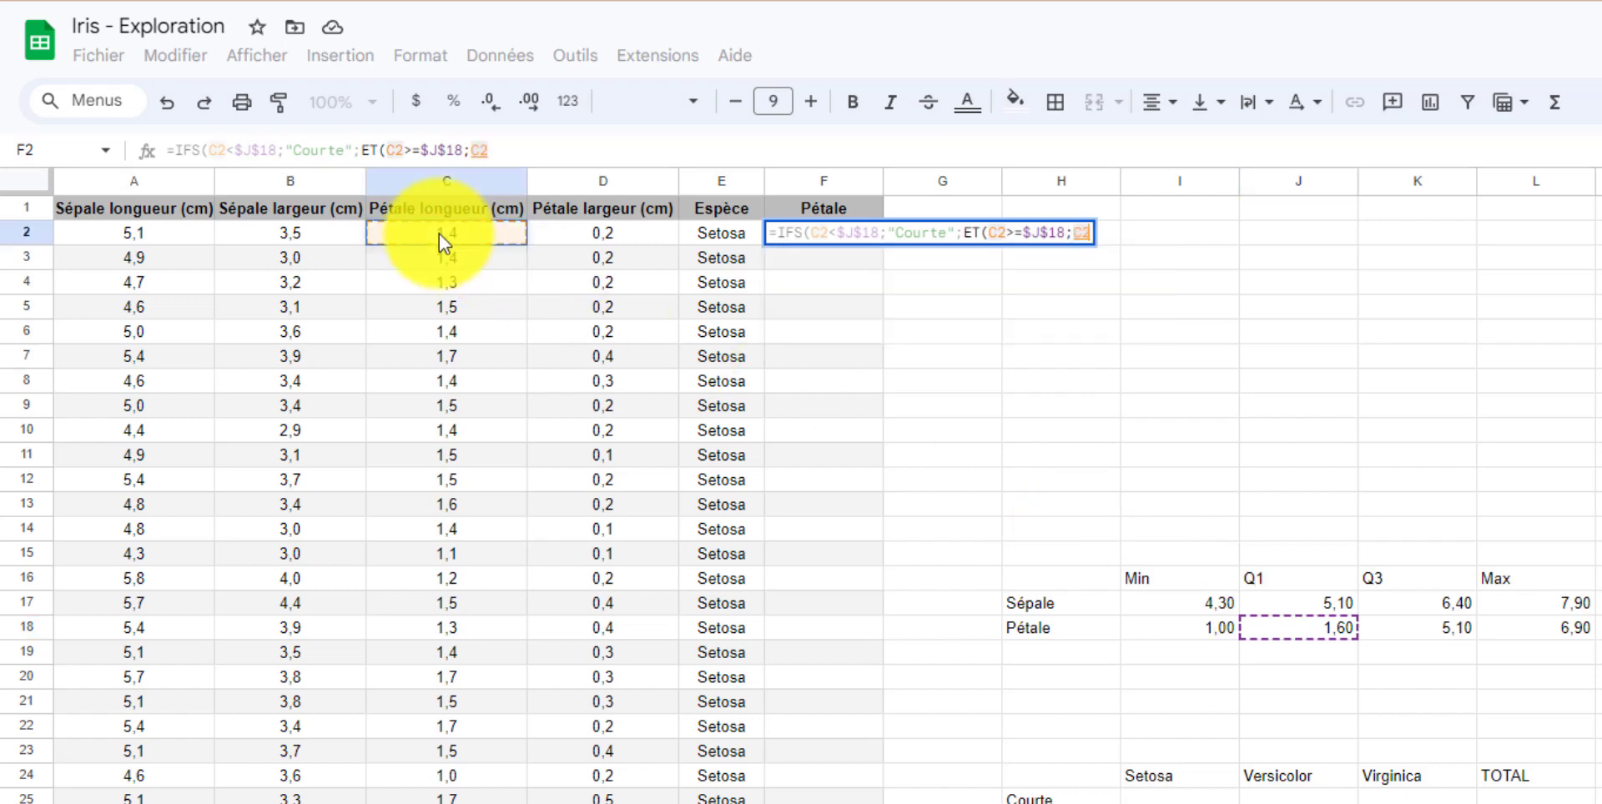
pyautogui.write('<=')
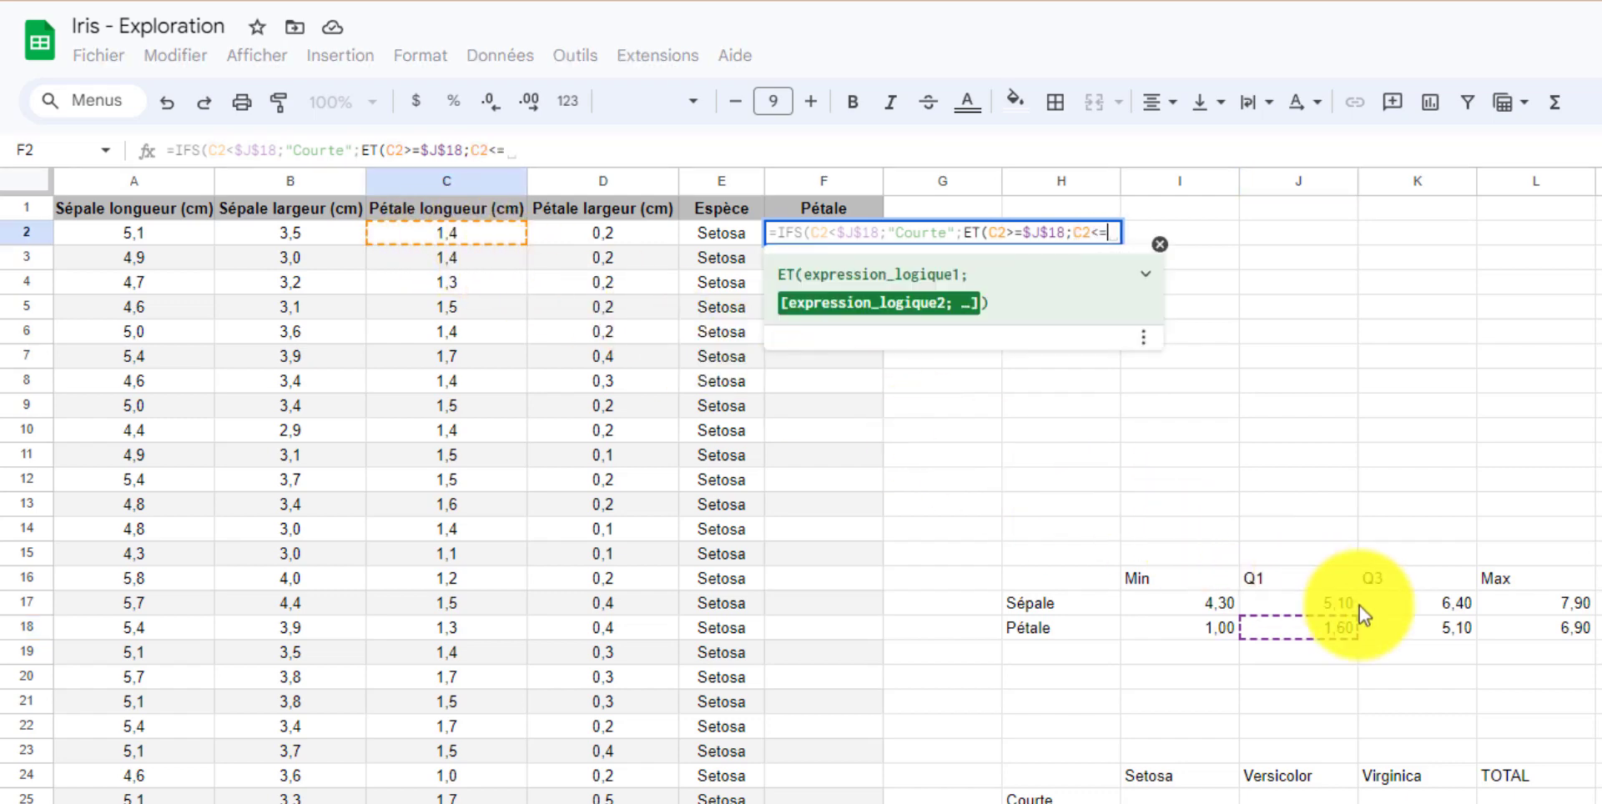
pyautogui.click(1414, 627)
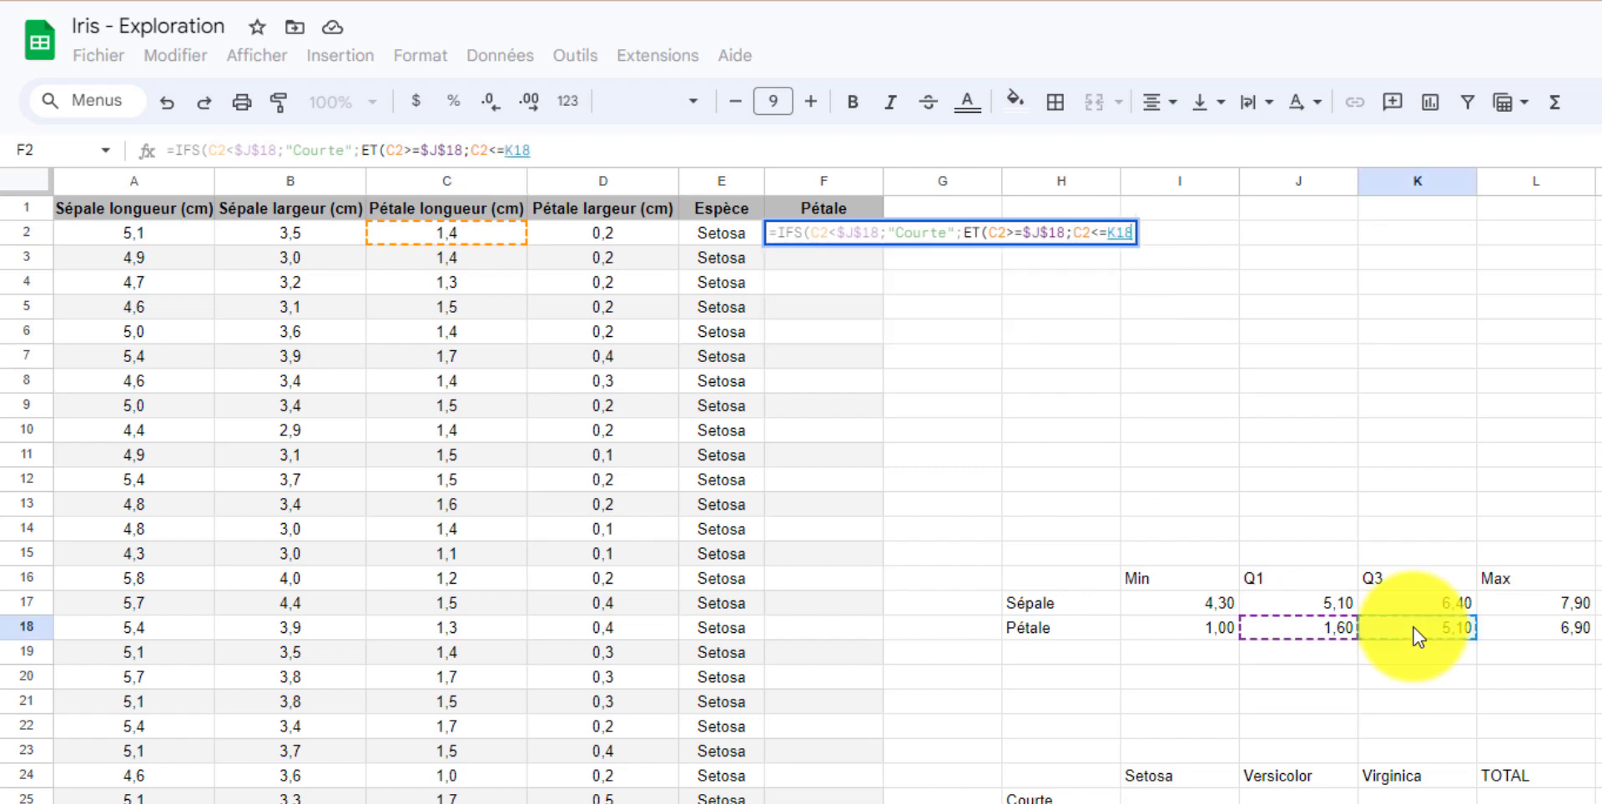
pyautogui.press('F4')
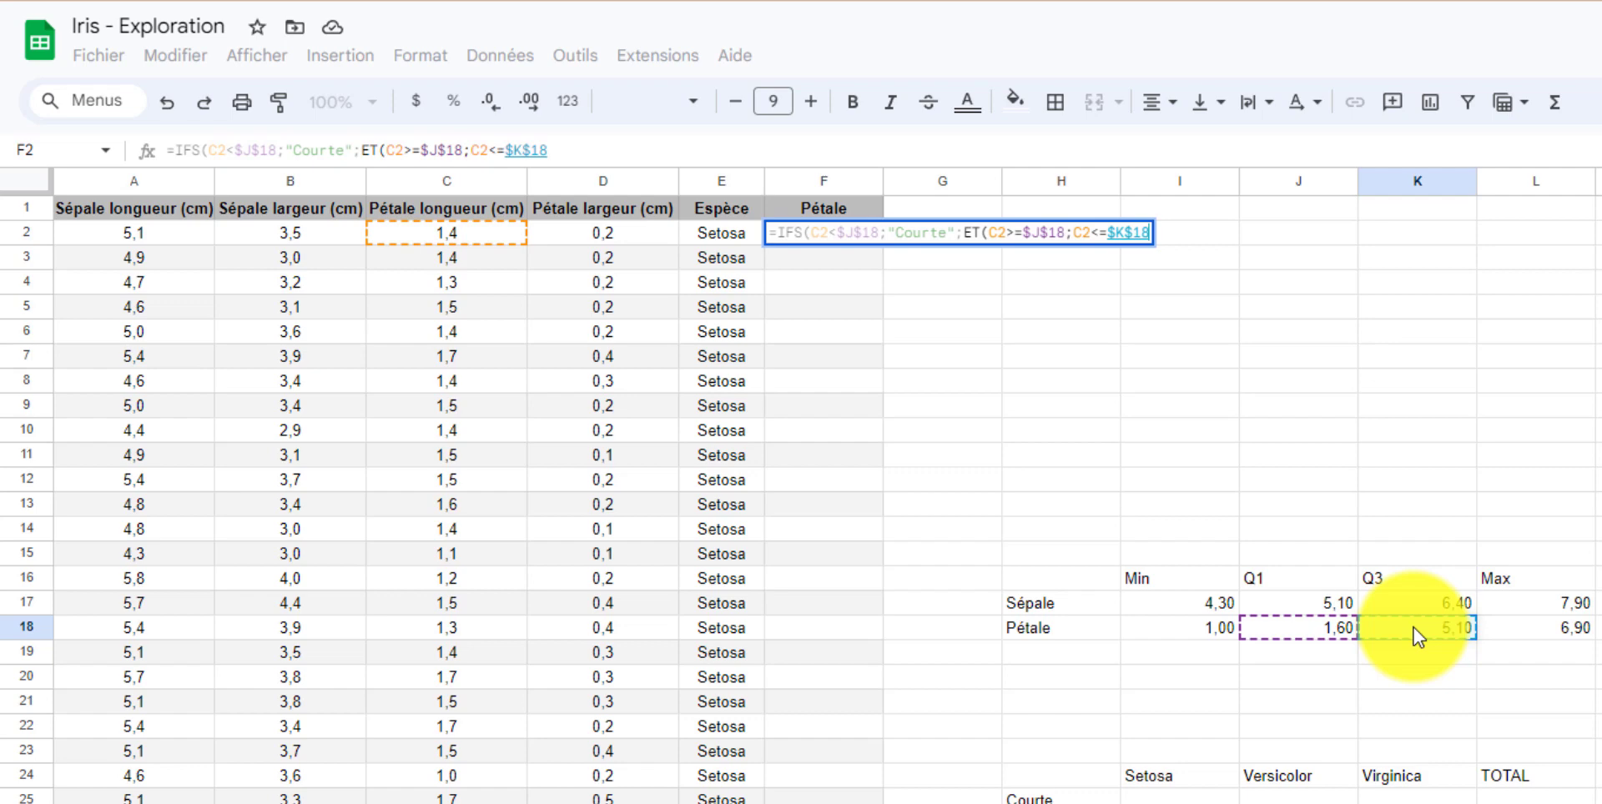
pyautogui.write(')')
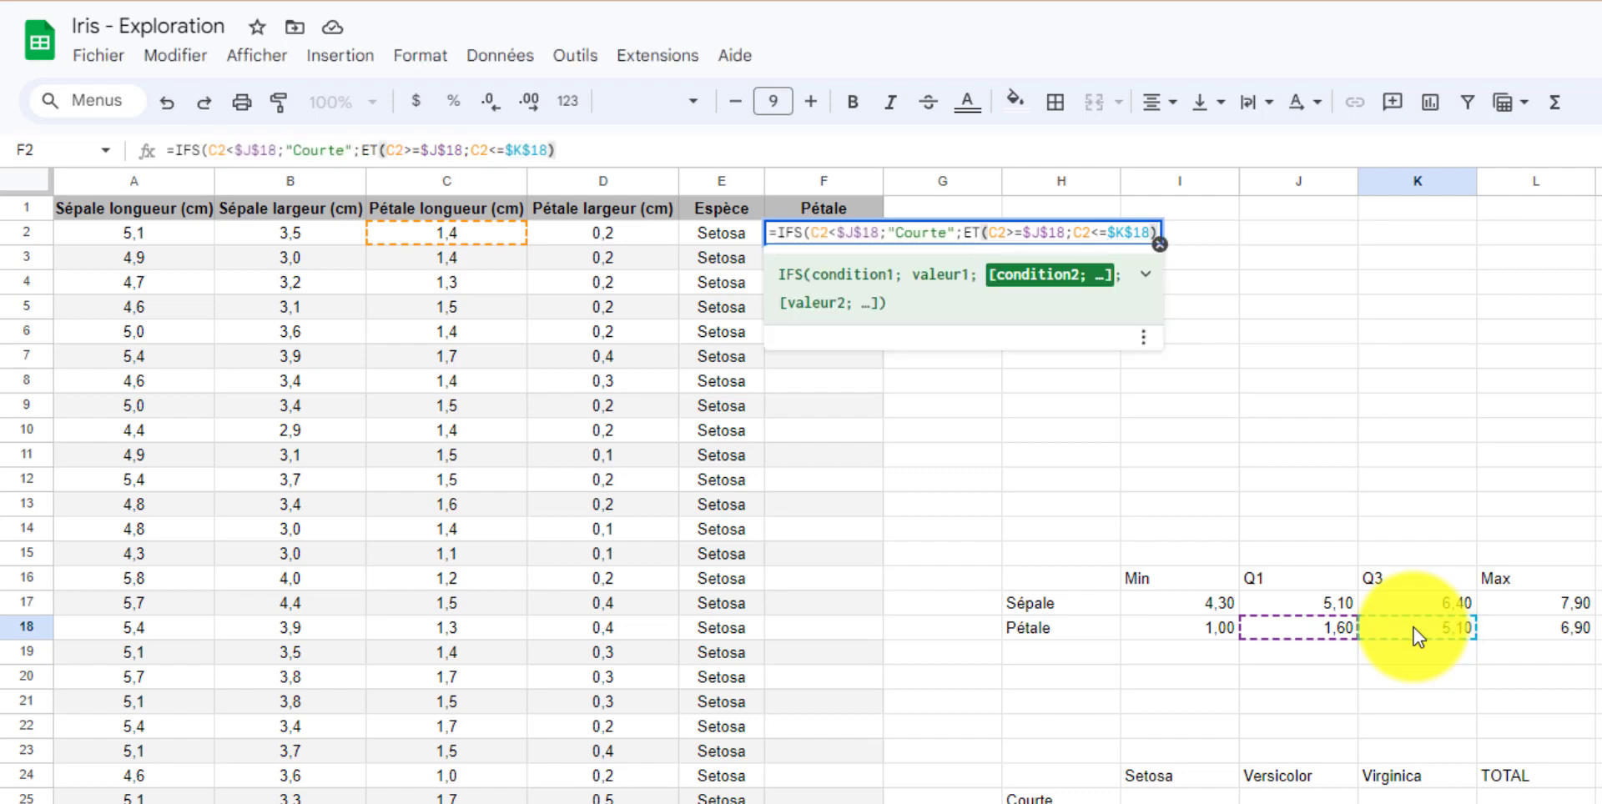
pyautogui.write(';')
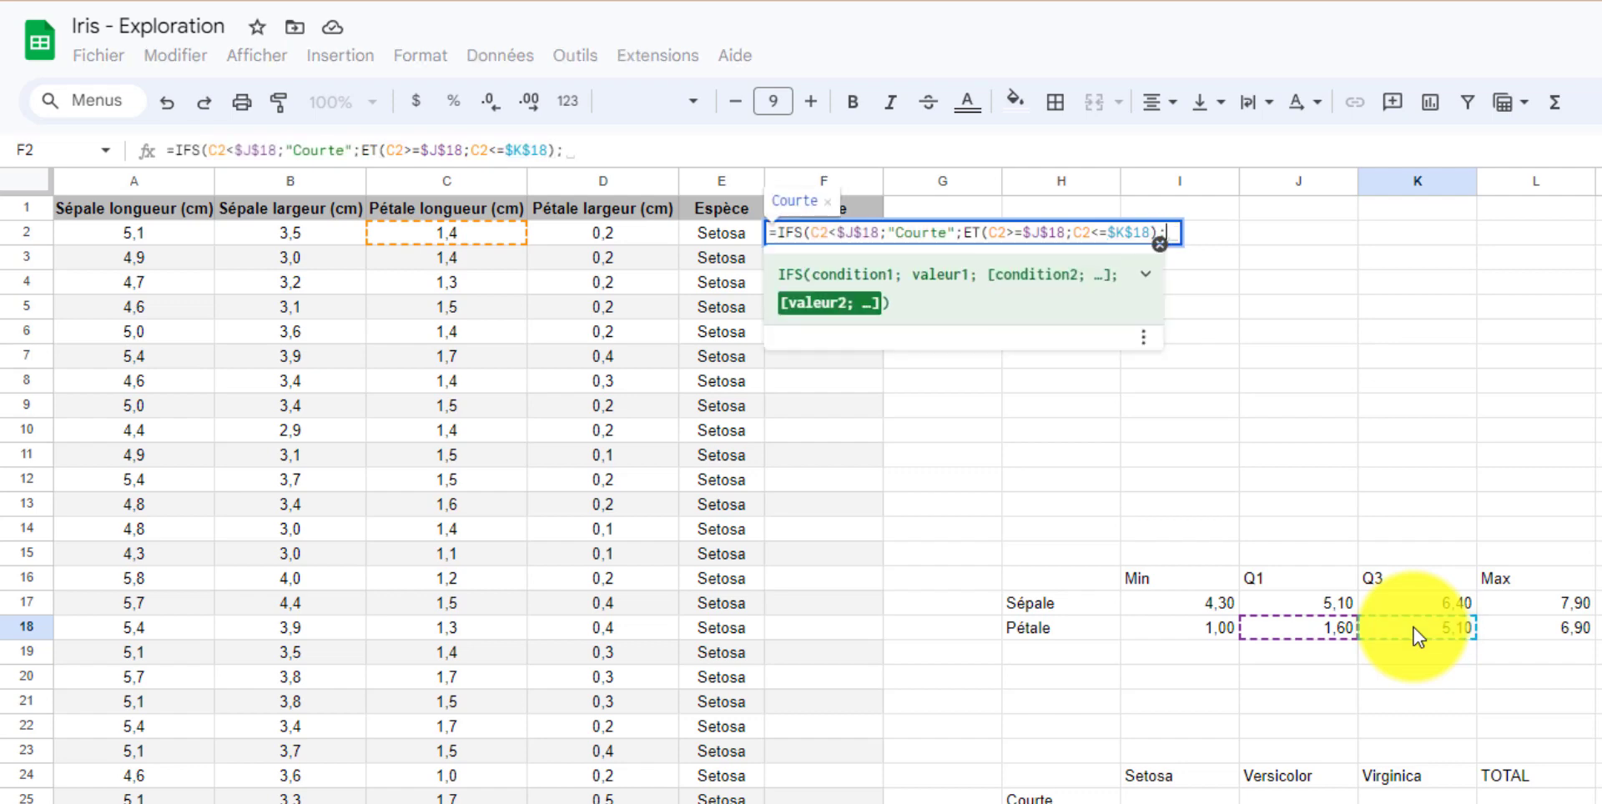
pyautogui.write('"')
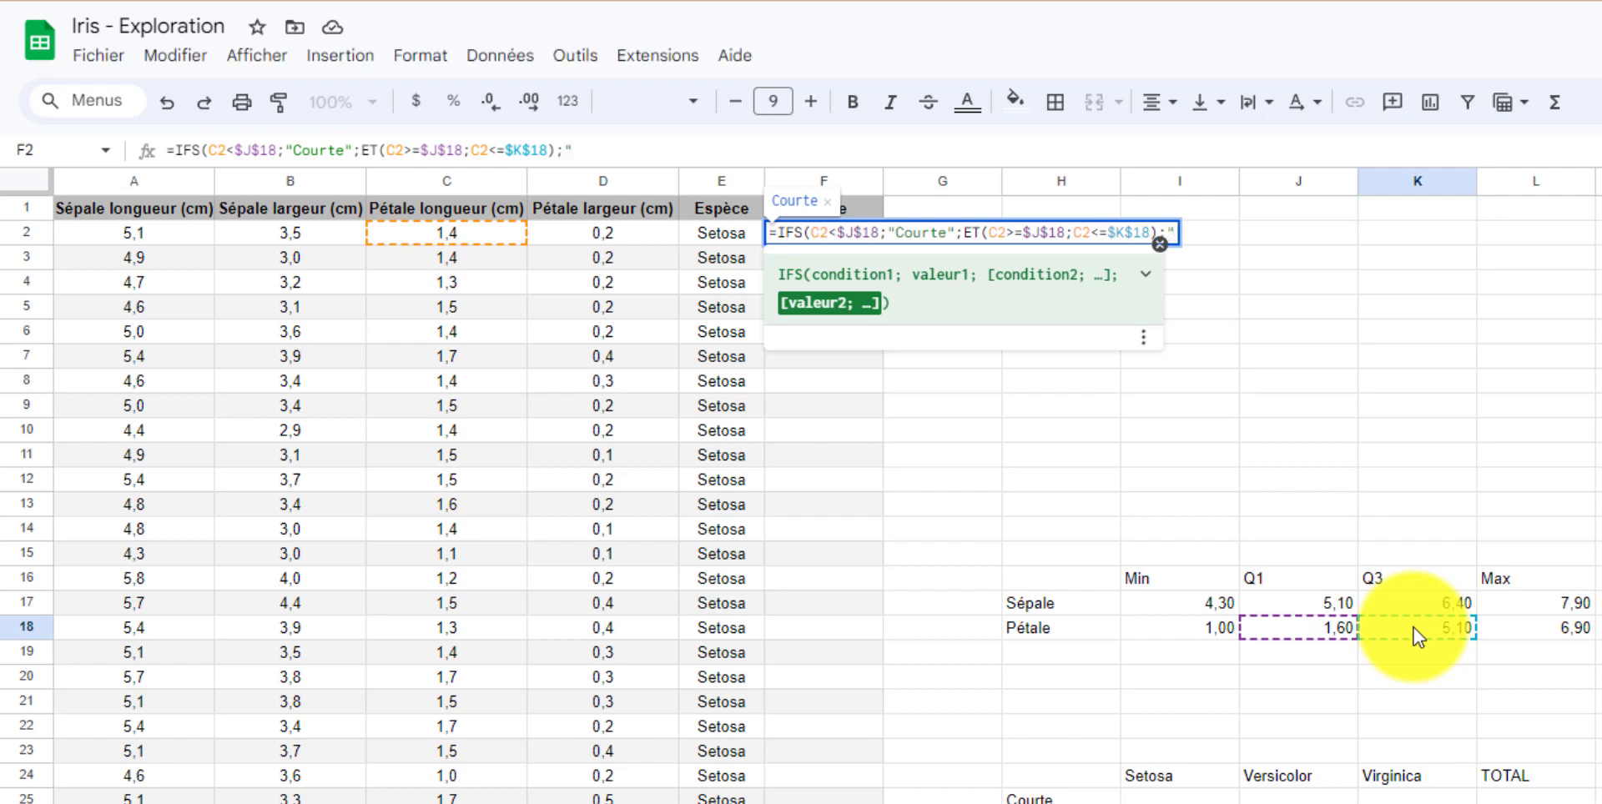
pyautogui.write('Moyenne')
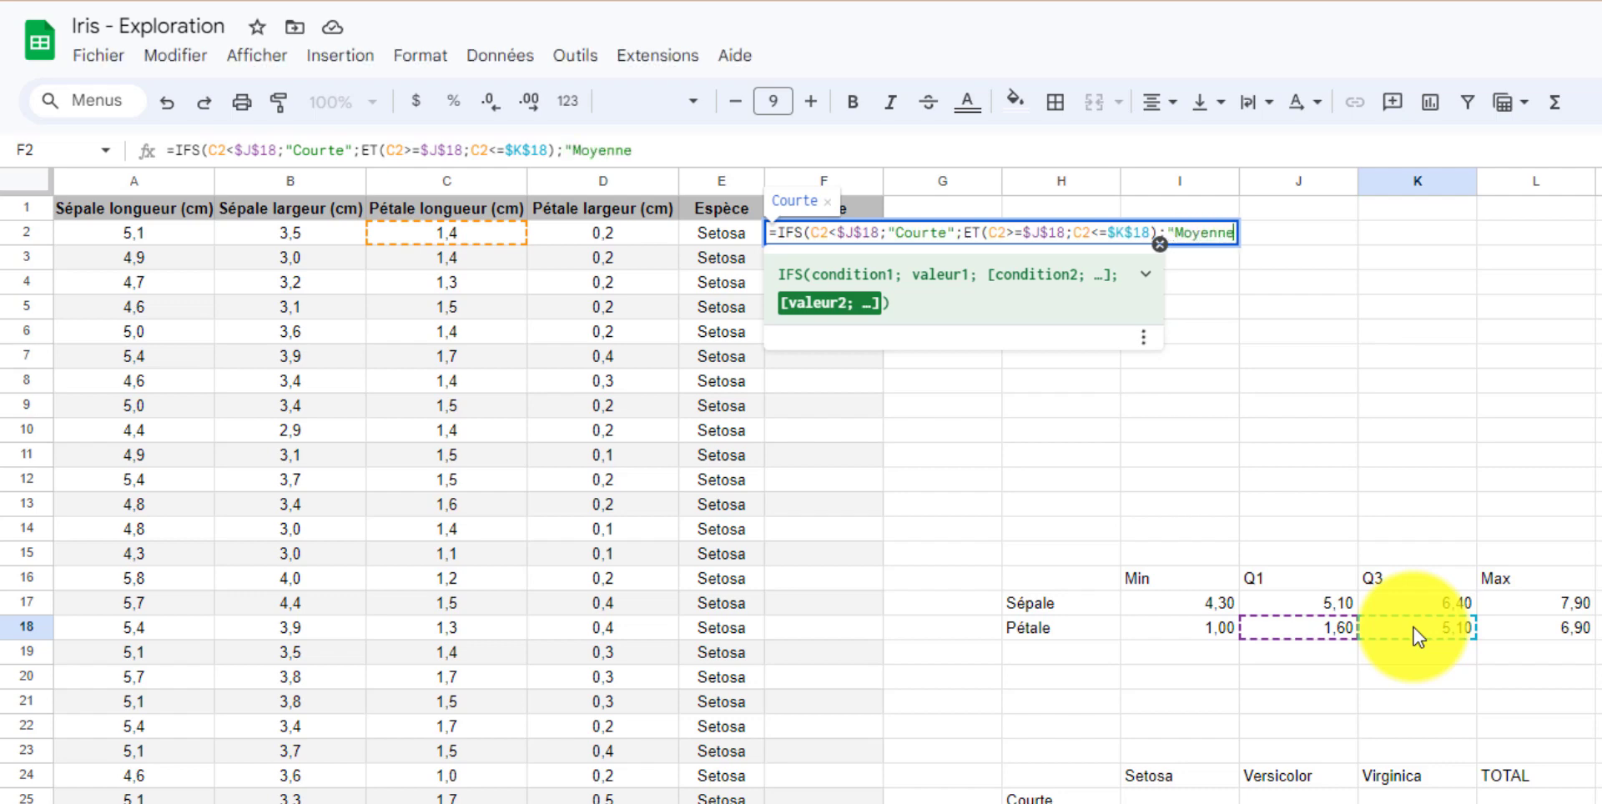
pyautogui.write('";')
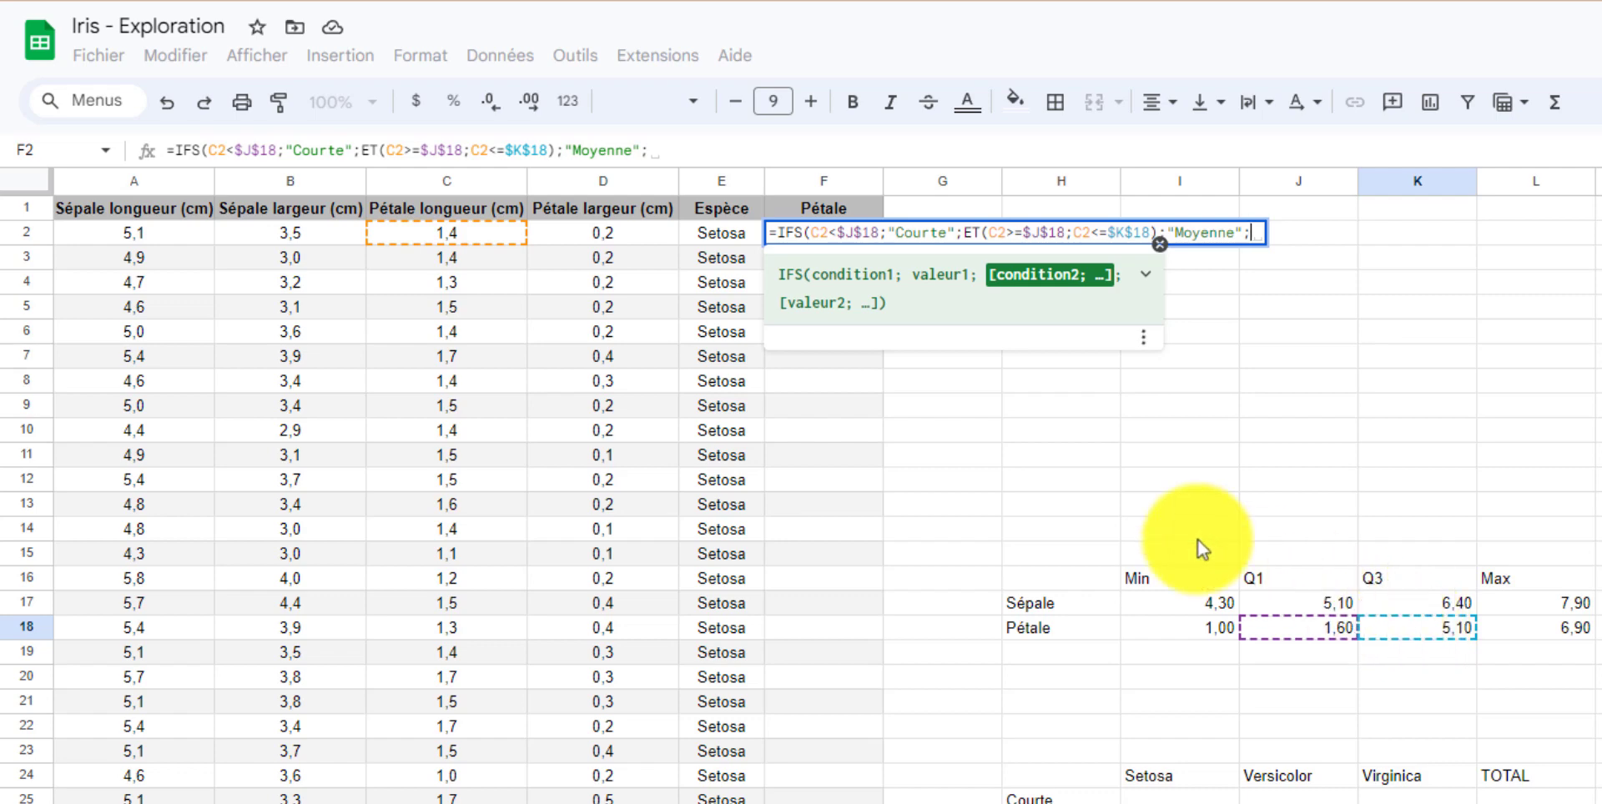
# Add the final condition C2>$K$18 returning "Longue", close the formula and confirm it.
pyautogui.click(442, 232)
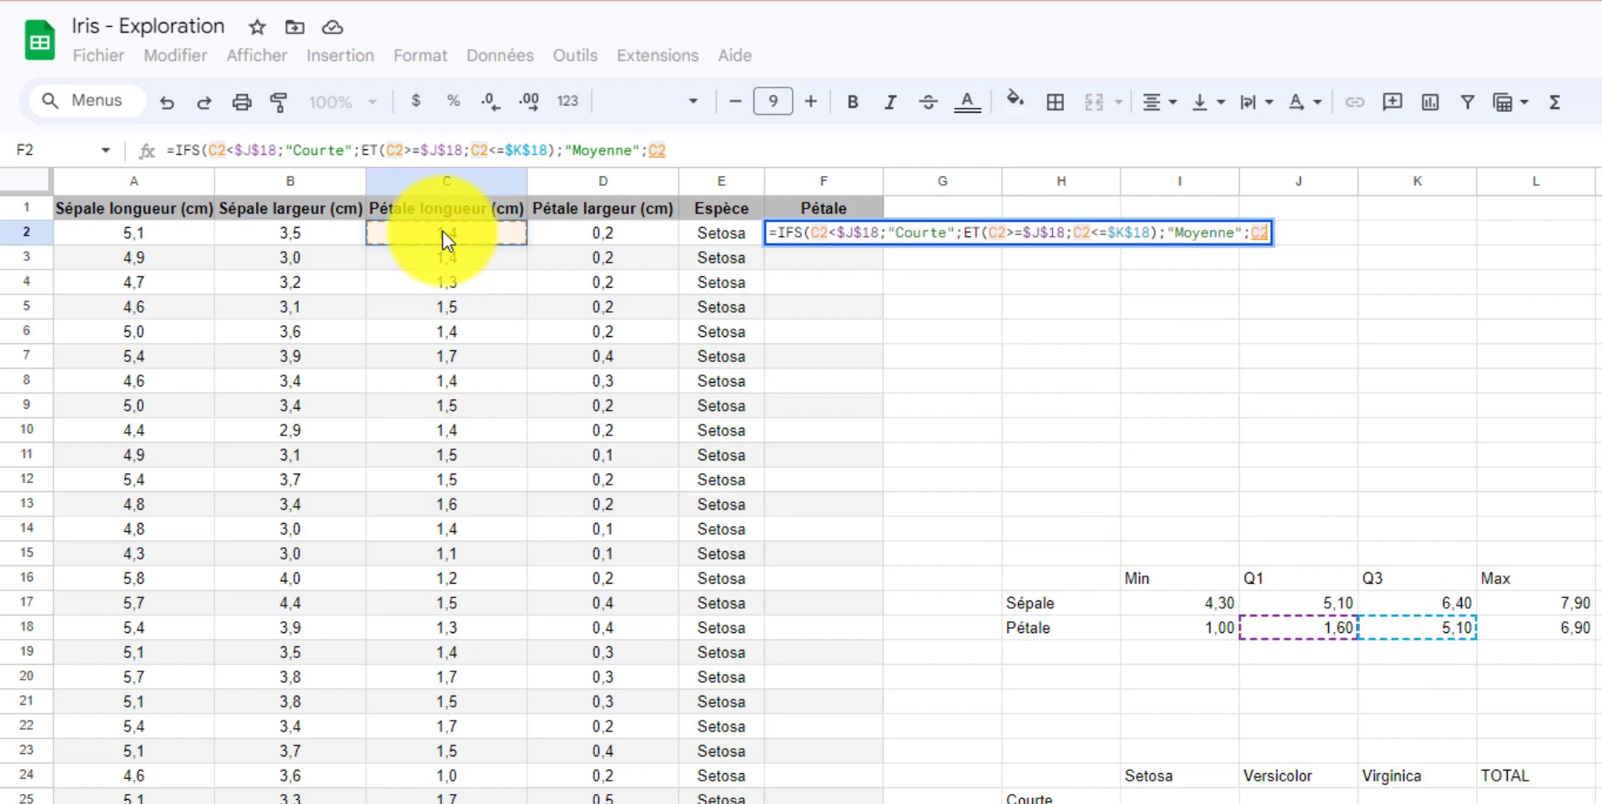
pyautogui.write('>')
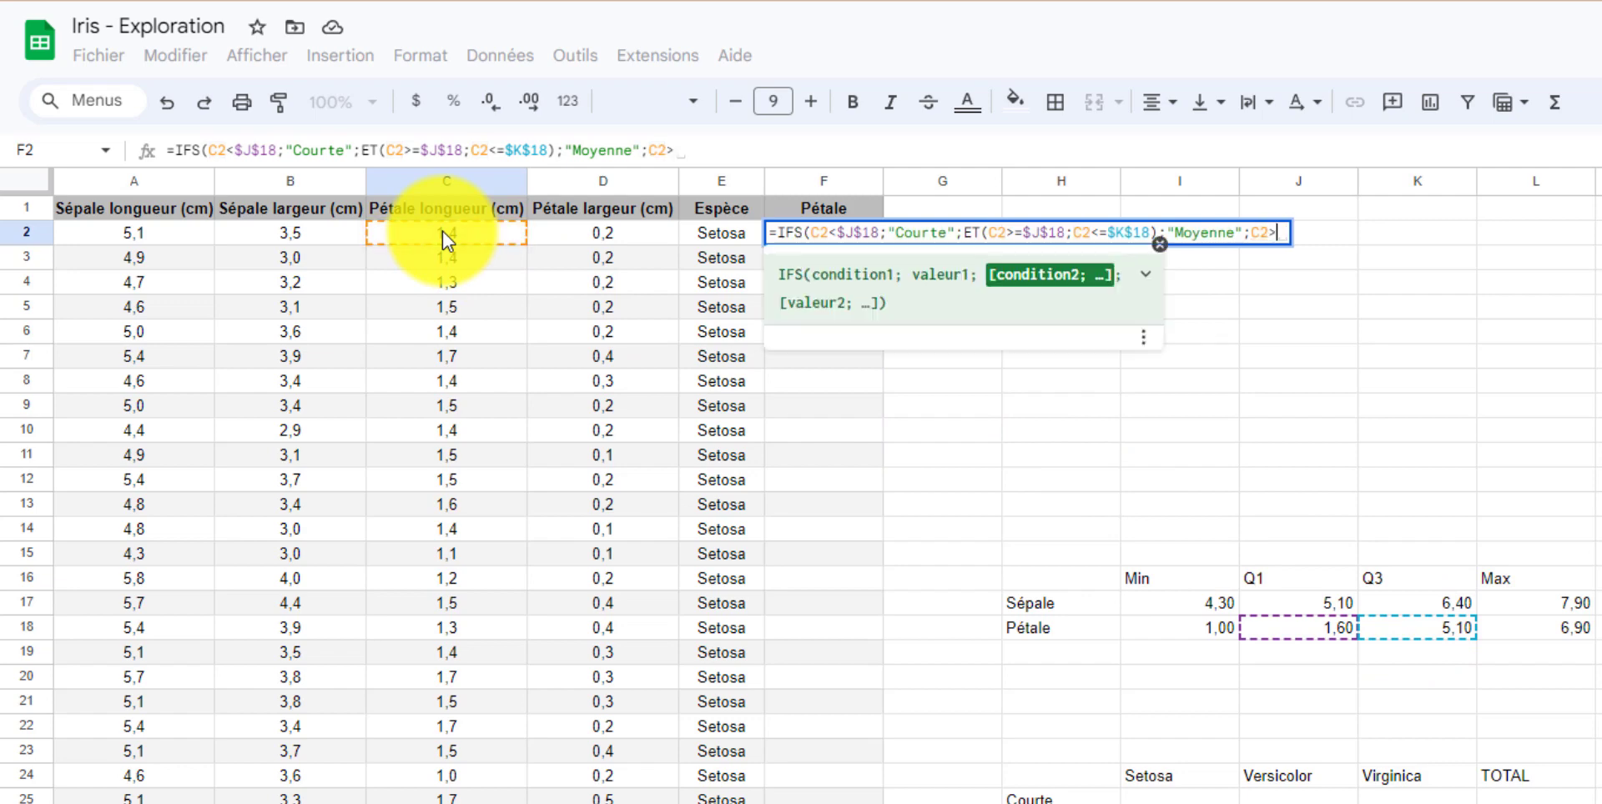
pyautogui.click(1465, 631)
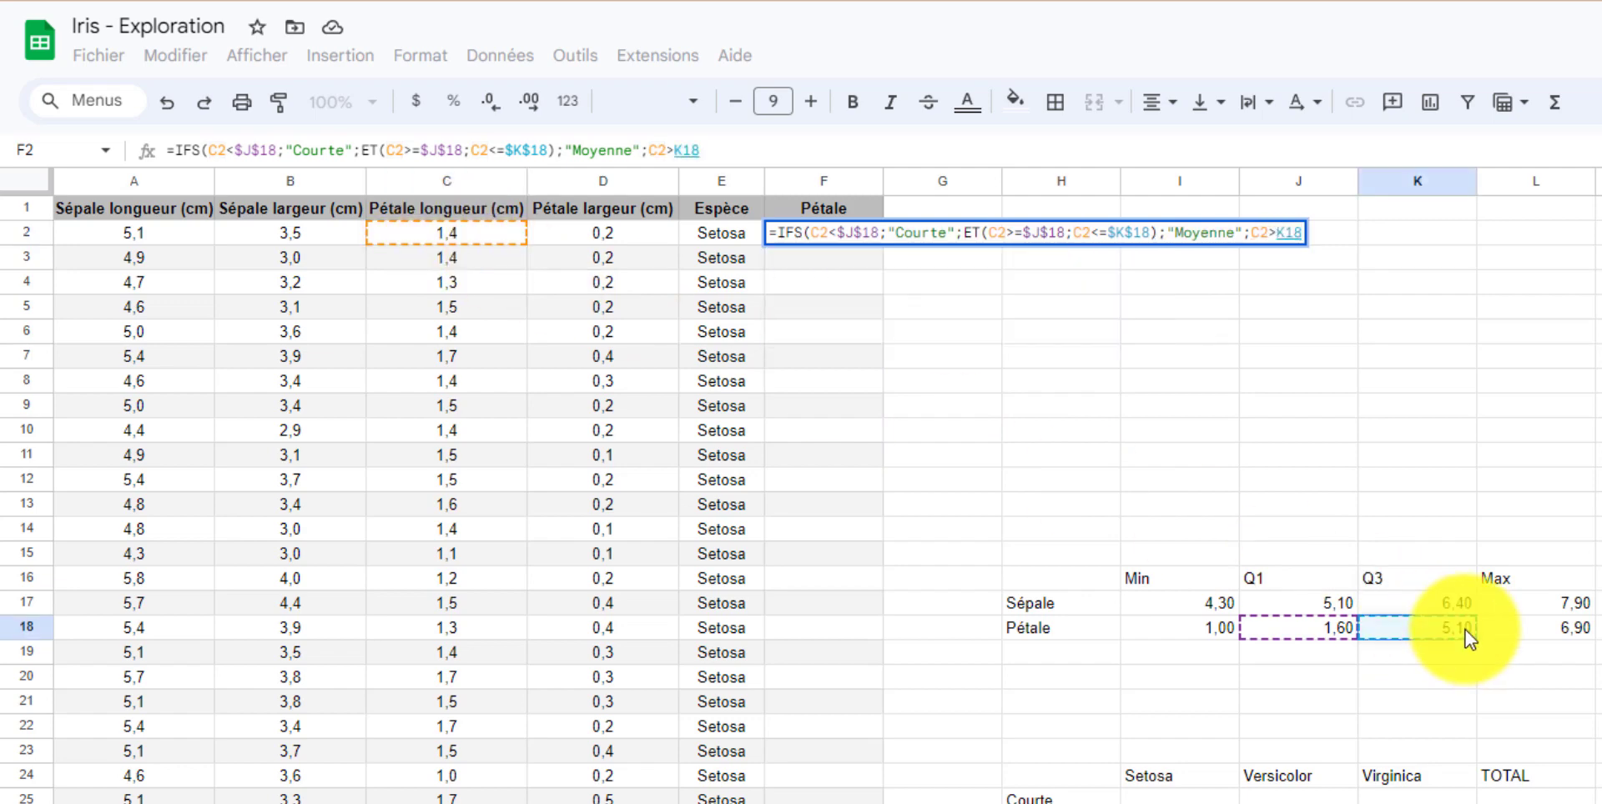
pyautogui.press('F4')
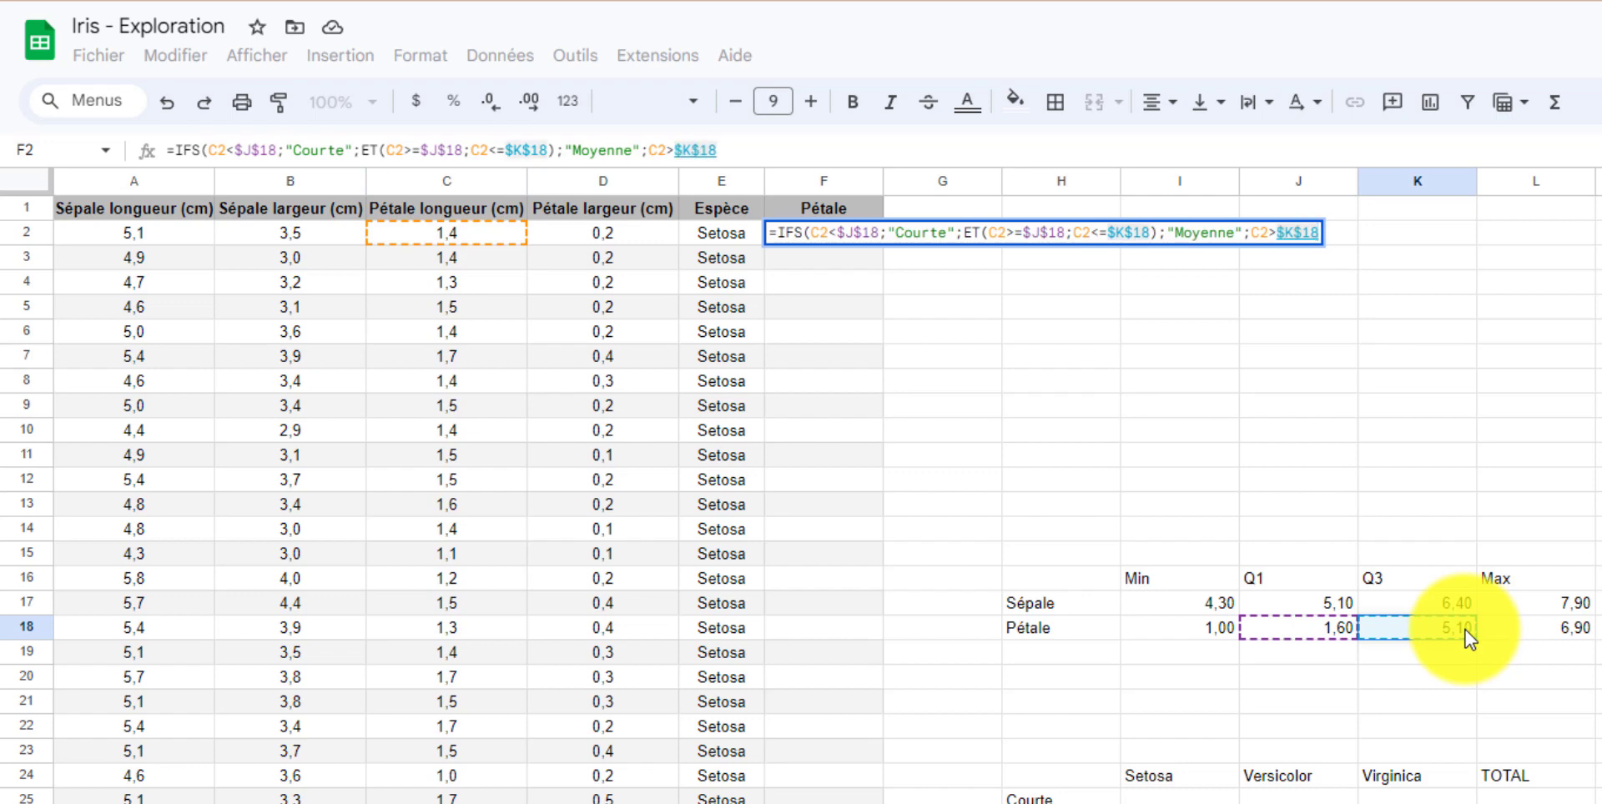
pyautogui.write(';"Longue')
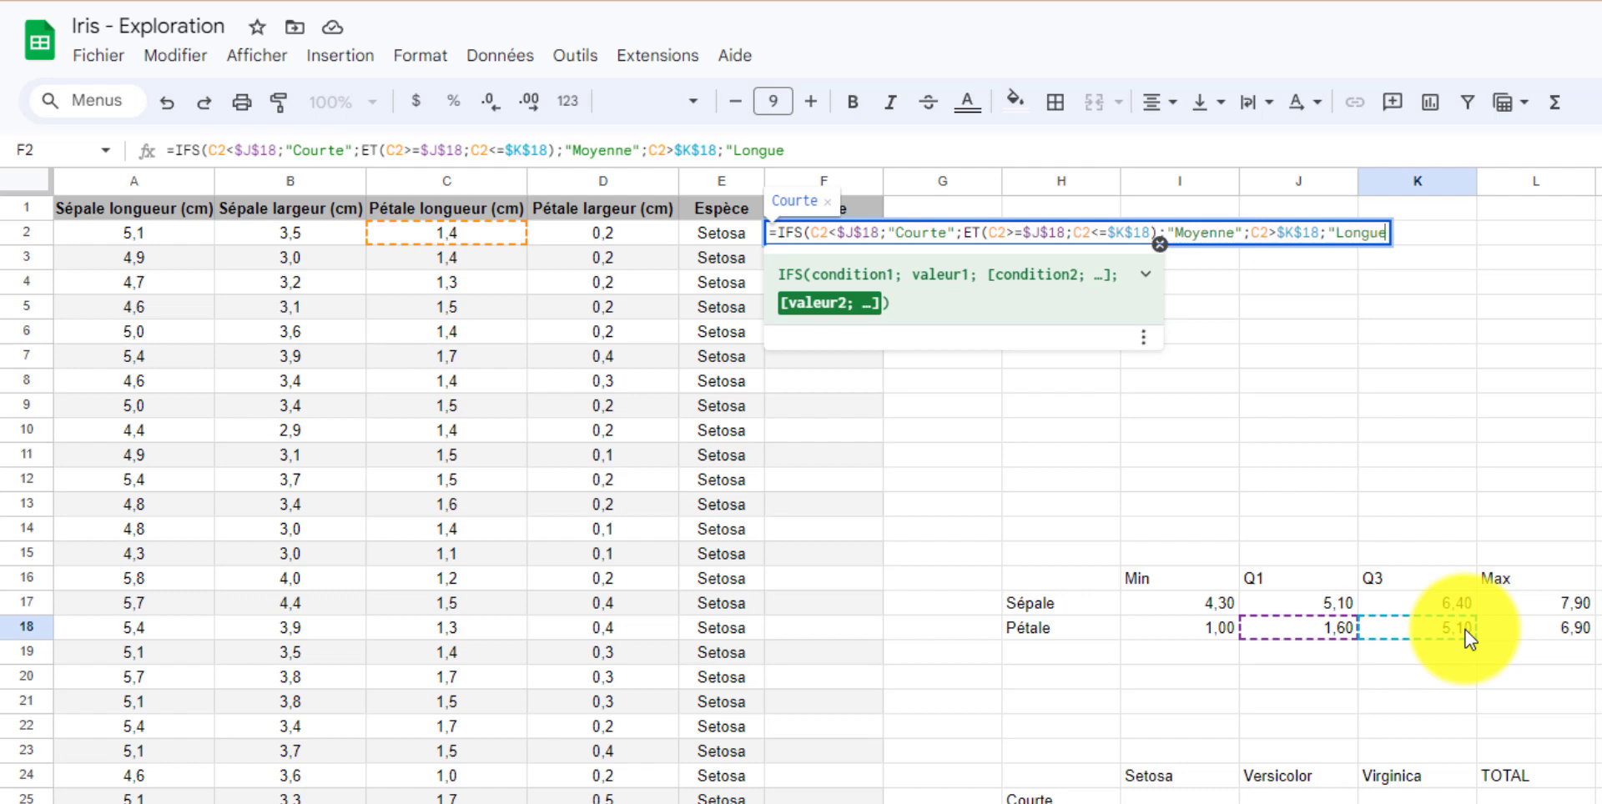
pyautogui.write('")')
pyautogui.press('Return')
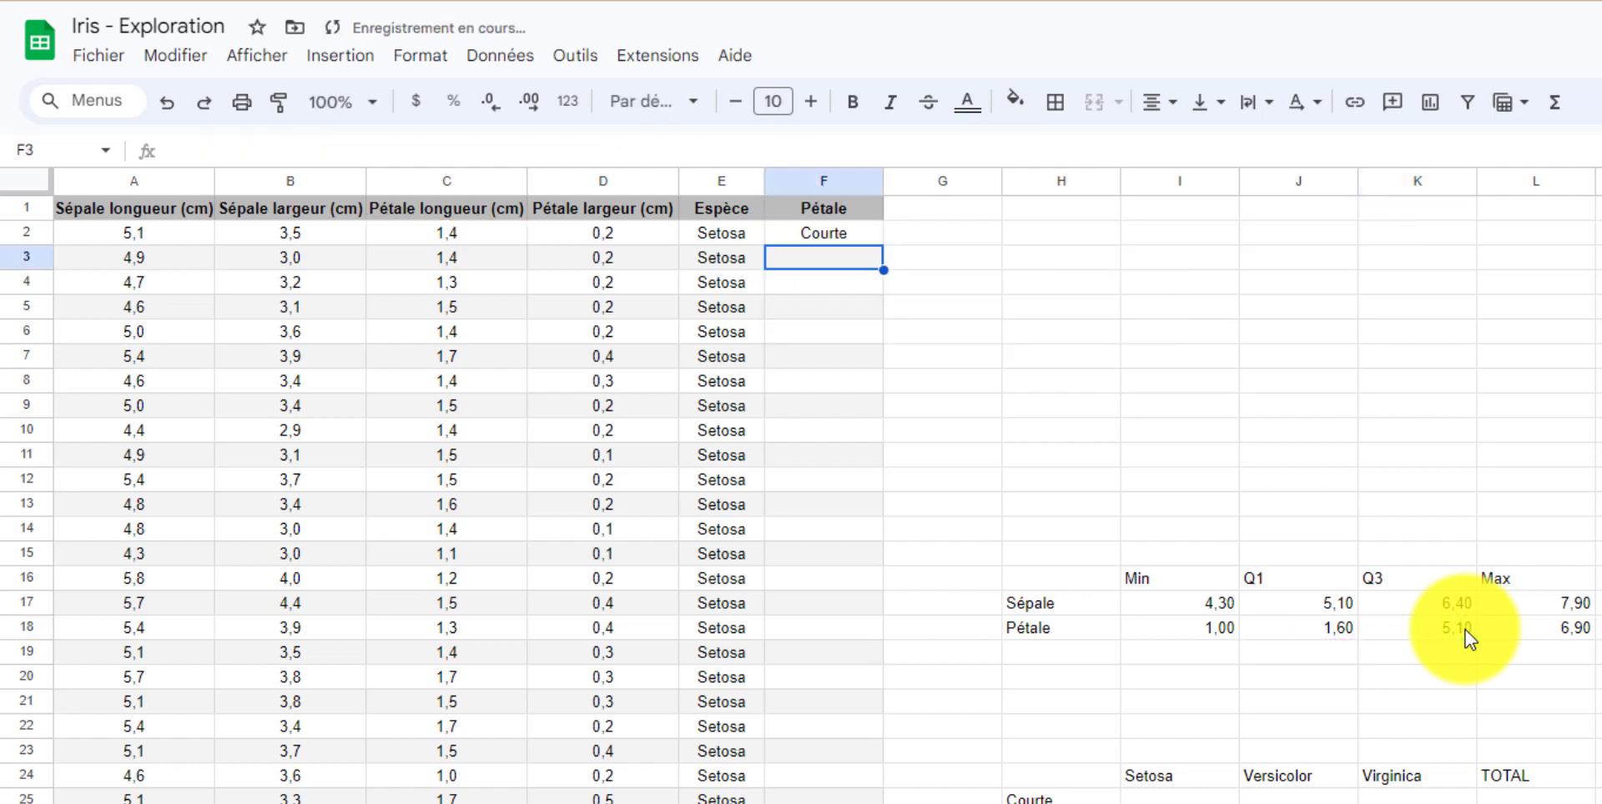
# Copy the Pétale IFS formula down the whole column and scroll through the resulting categories.
pyautogui.click(836, 230)
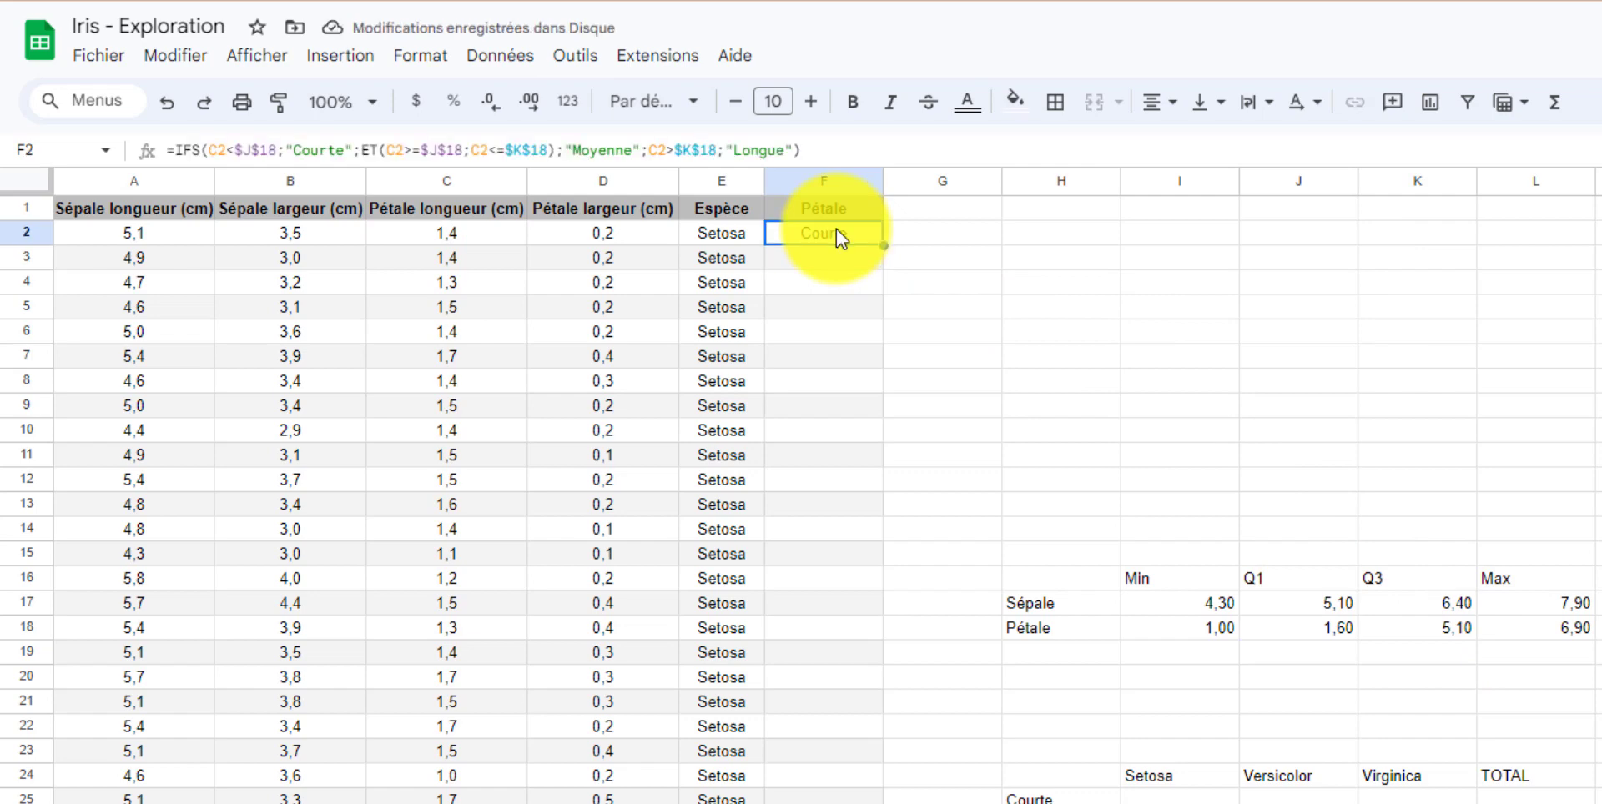
pyautogui.doubleClick(882, 246)
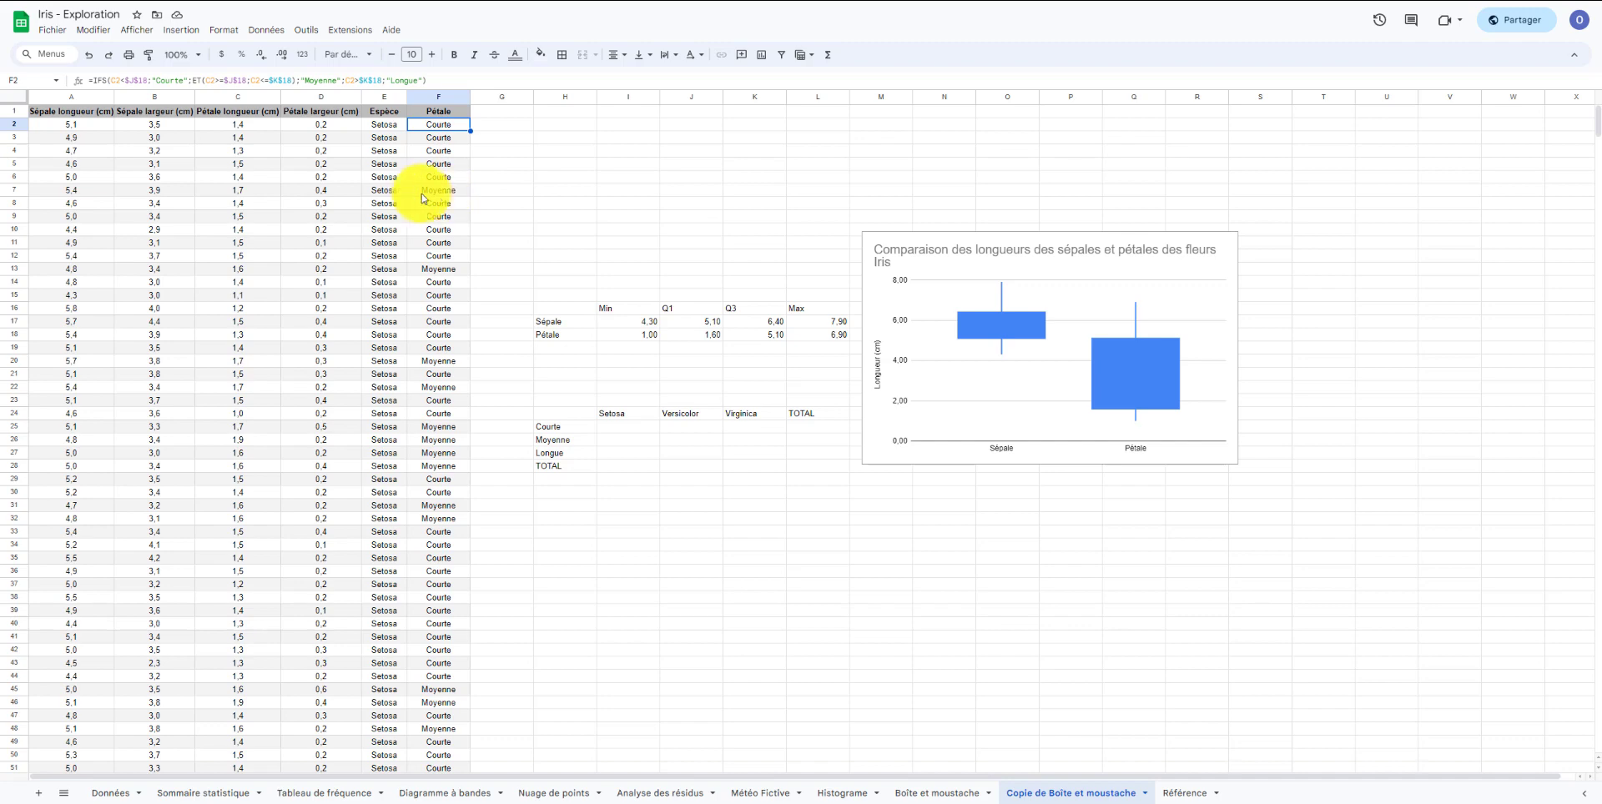
pyautogui.click(253, 198)
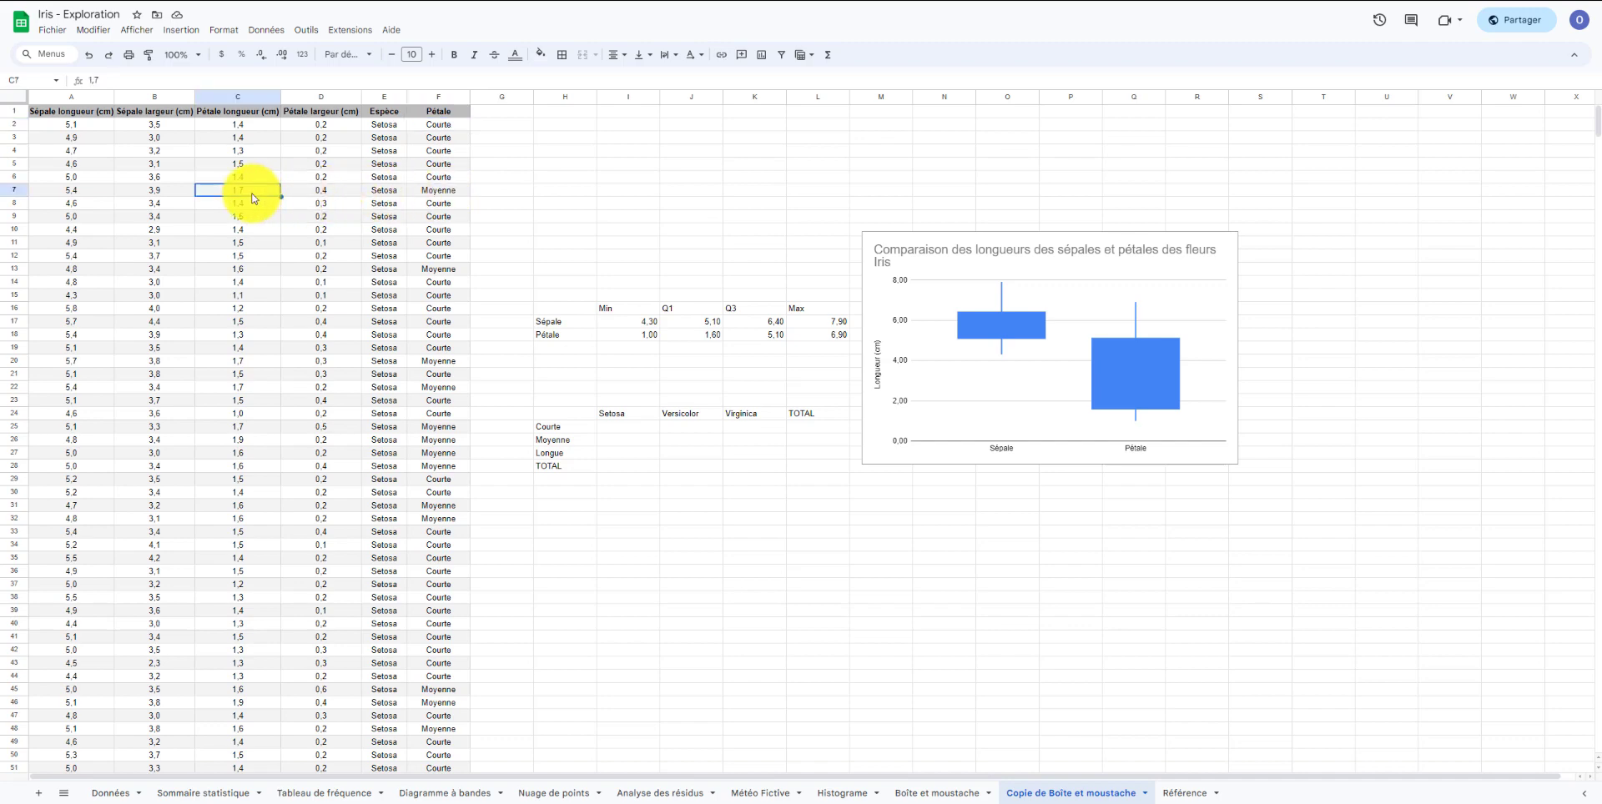
pyautogui.scroll(-5, 308, 275)
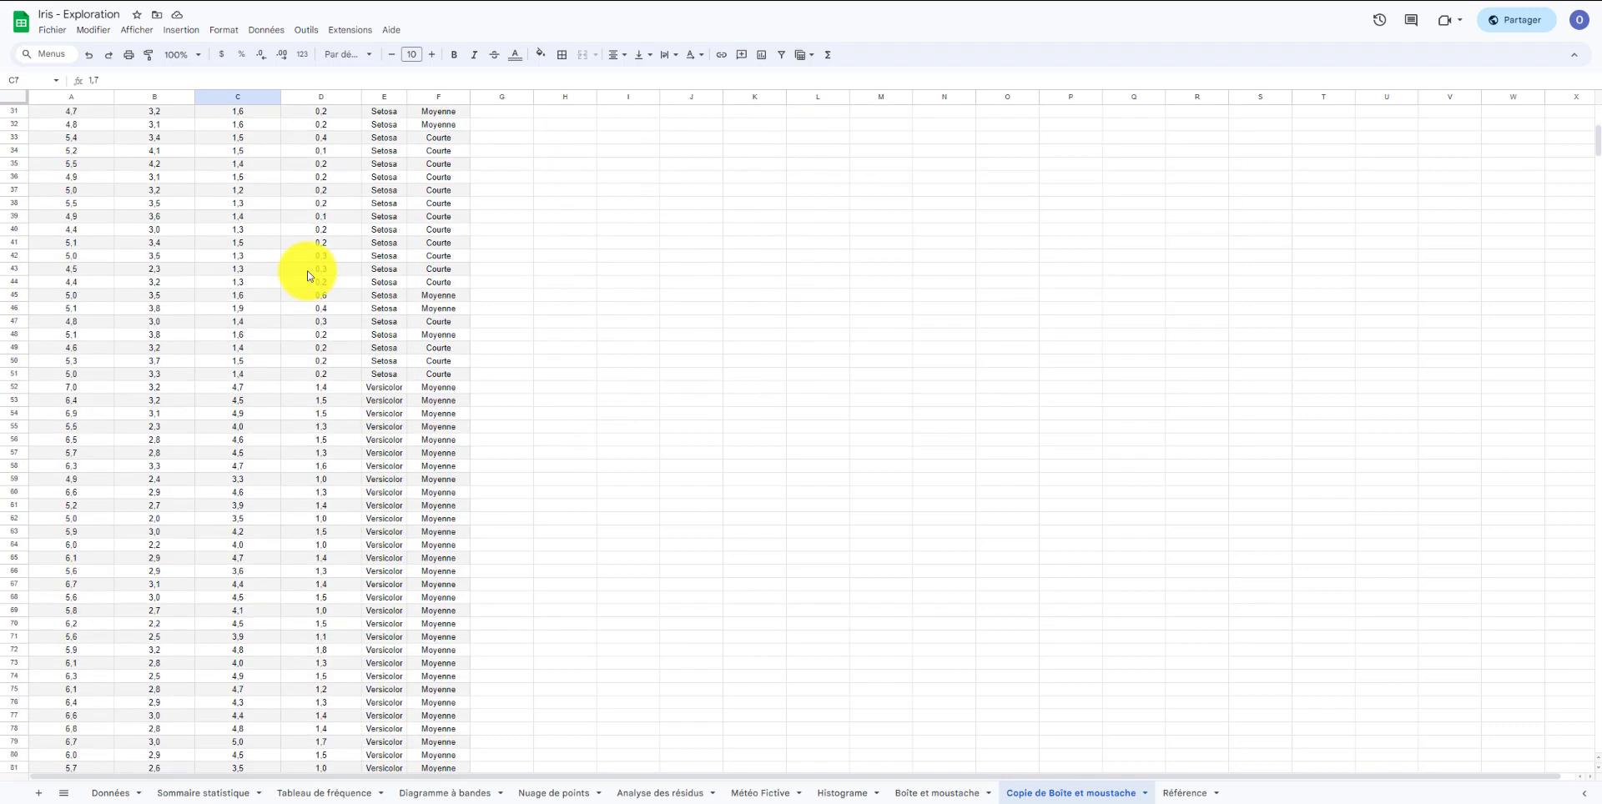
pyautogui.scroll(-9, 308, 275)
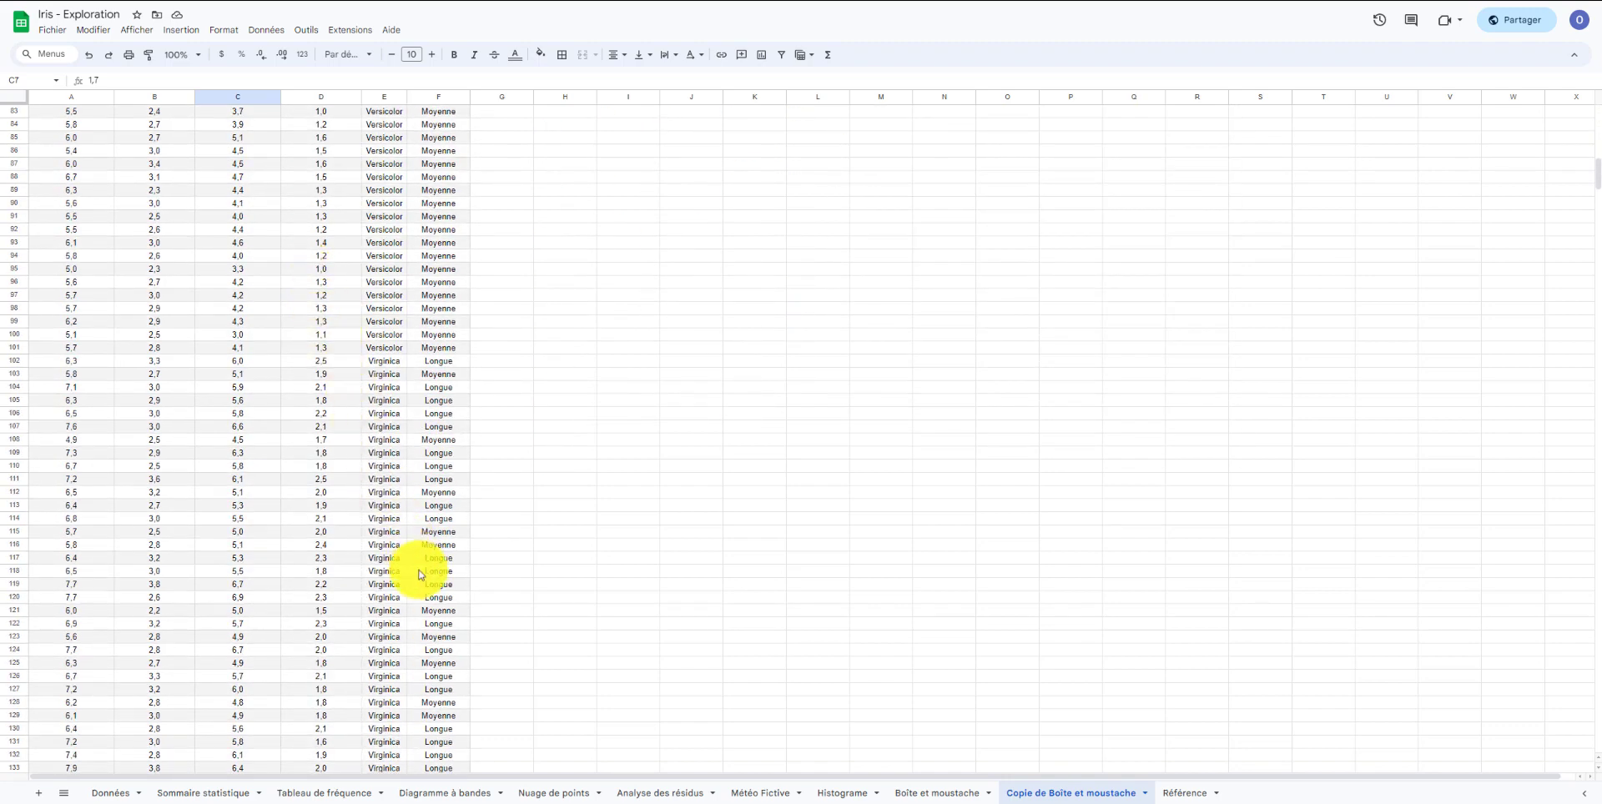
pyautogui.click(430, 598)
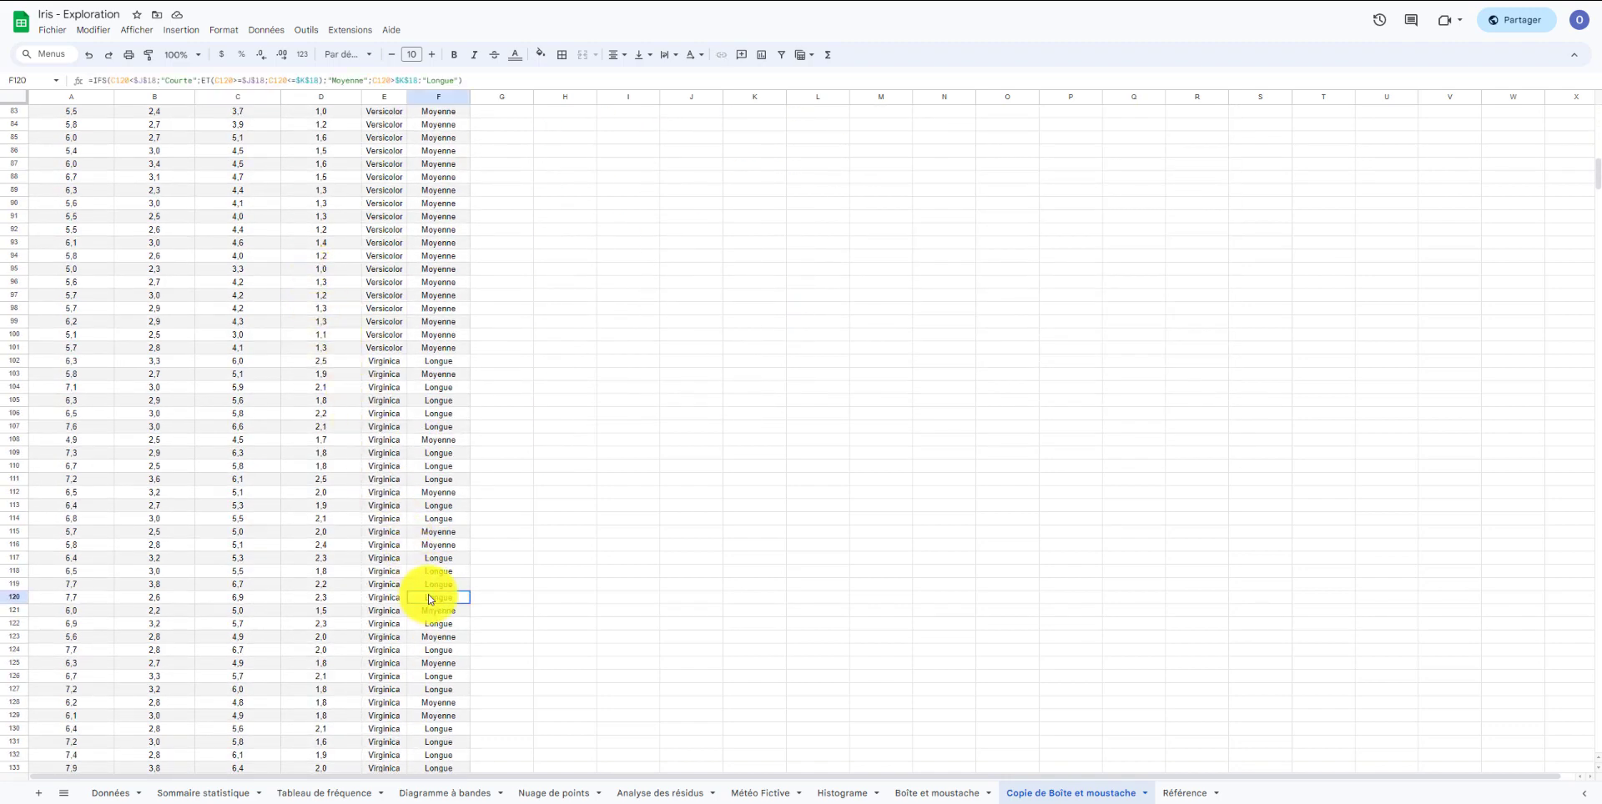
pyautogui.click(258, 600)
pyautogui.scroll(14, 283, 508)
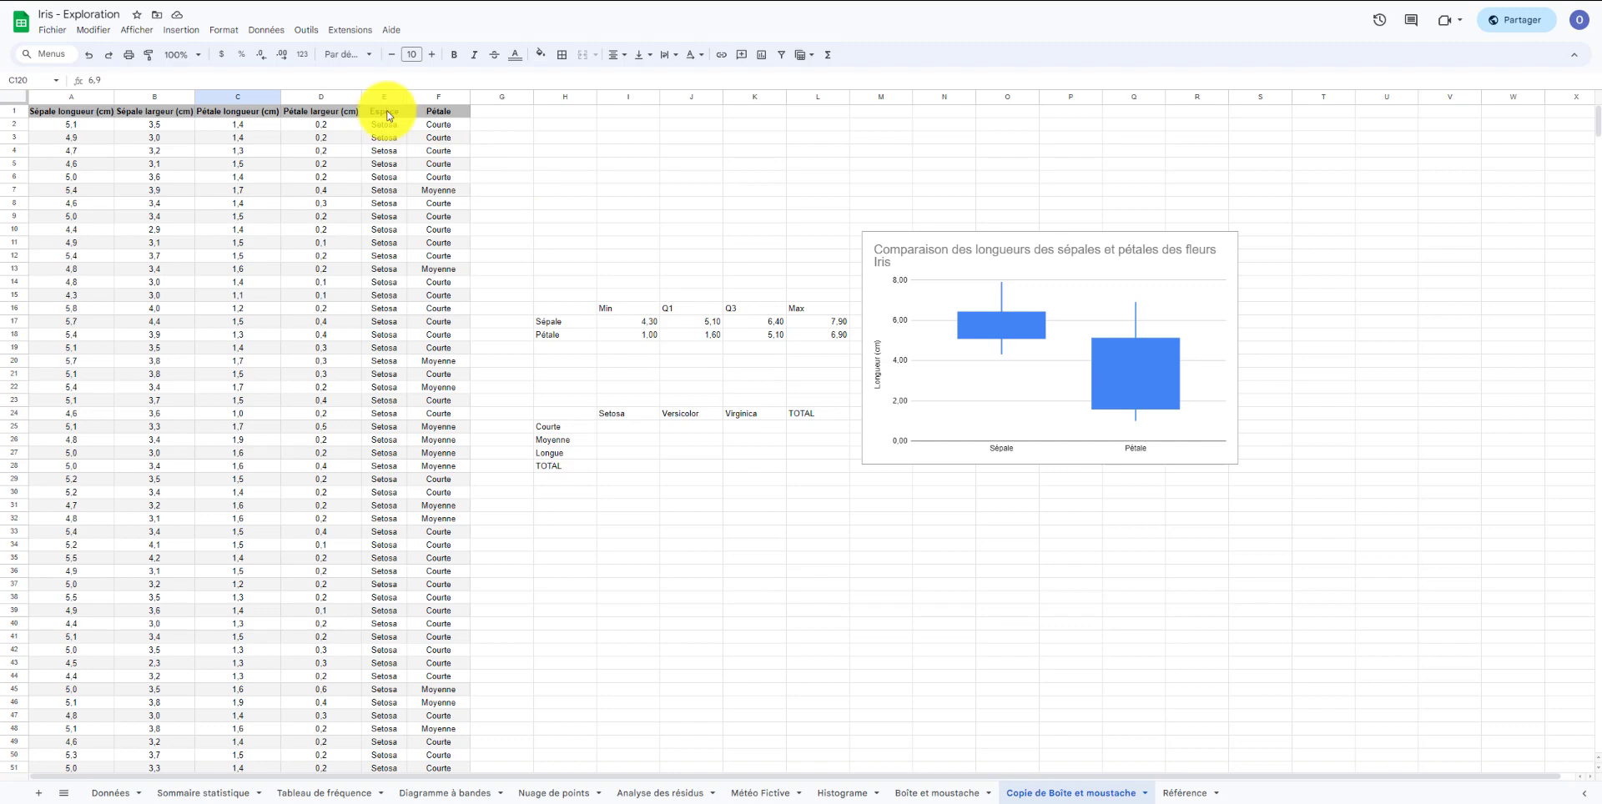
# Begin a NB.SI.ENS count in the Setosa–Courte cell, using column E as the first criteria range.
pyautogui.moveTo(387, 115); pyautogui.dragTo(426, 405)
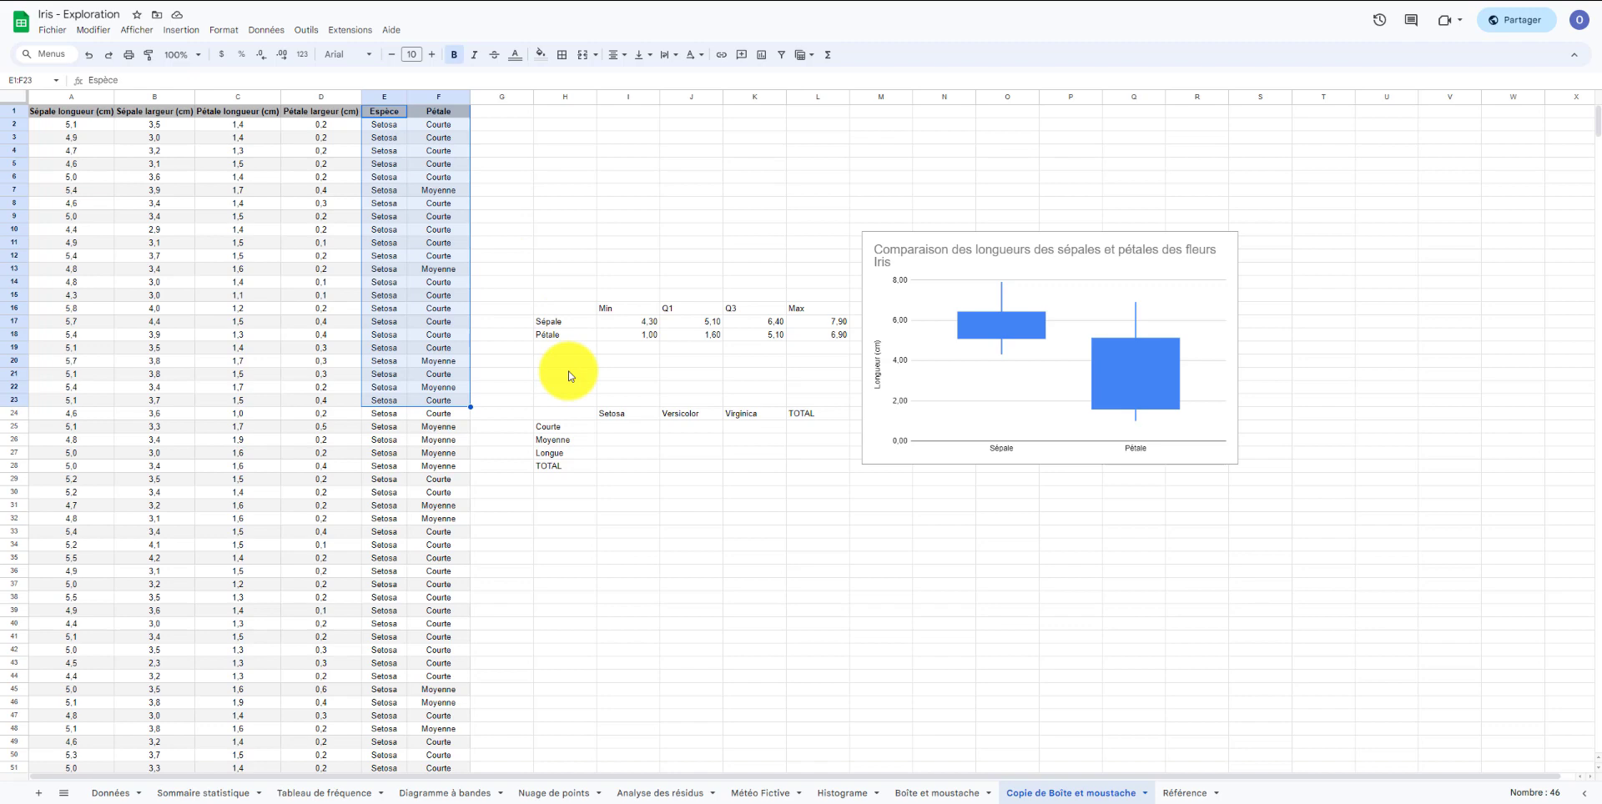
pyautogui.click(579, 238)
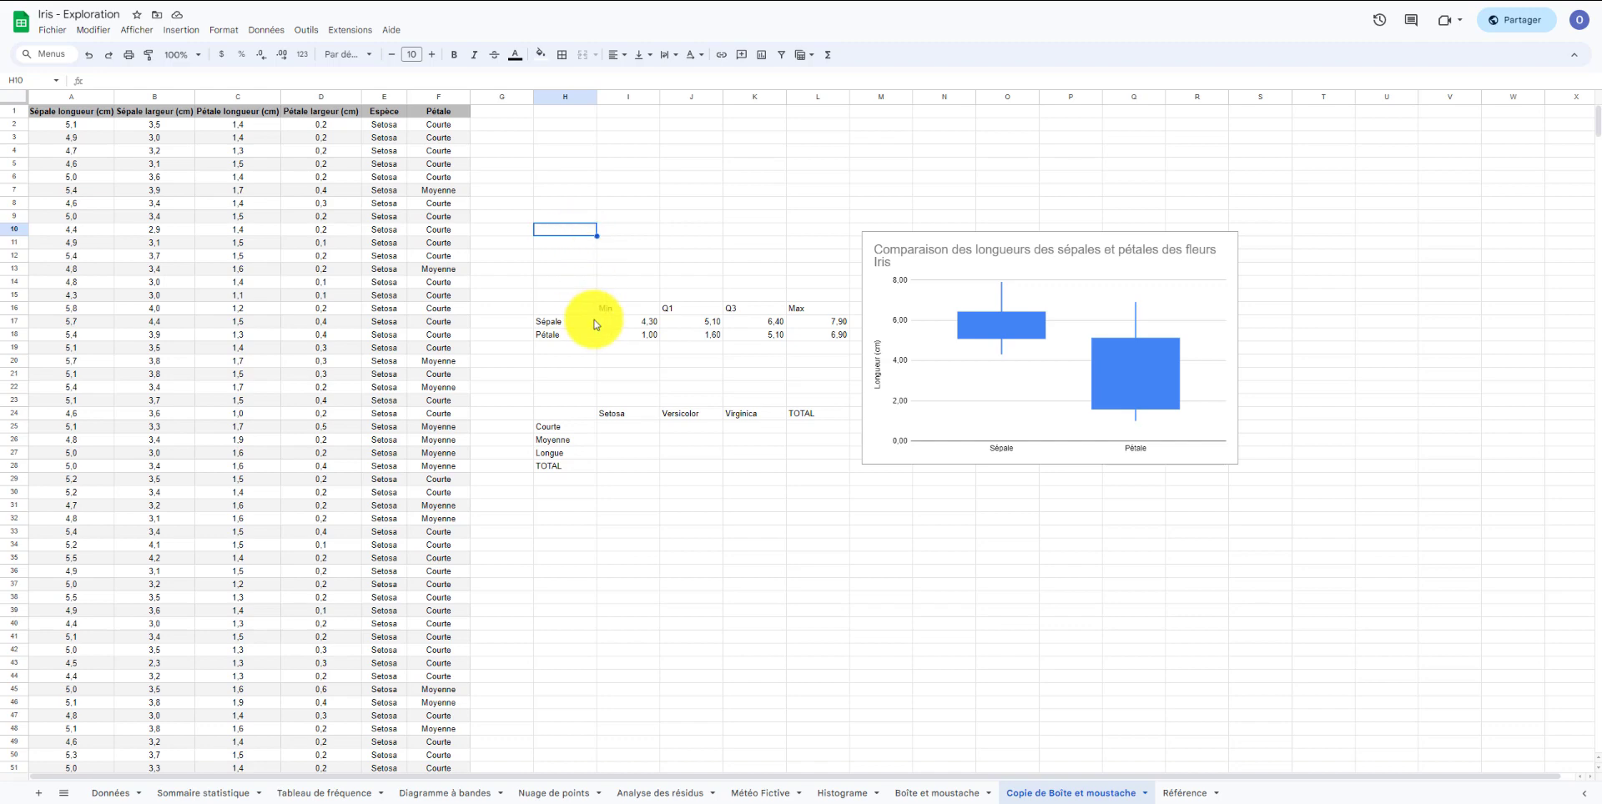
pyautogui.click(613, 430)
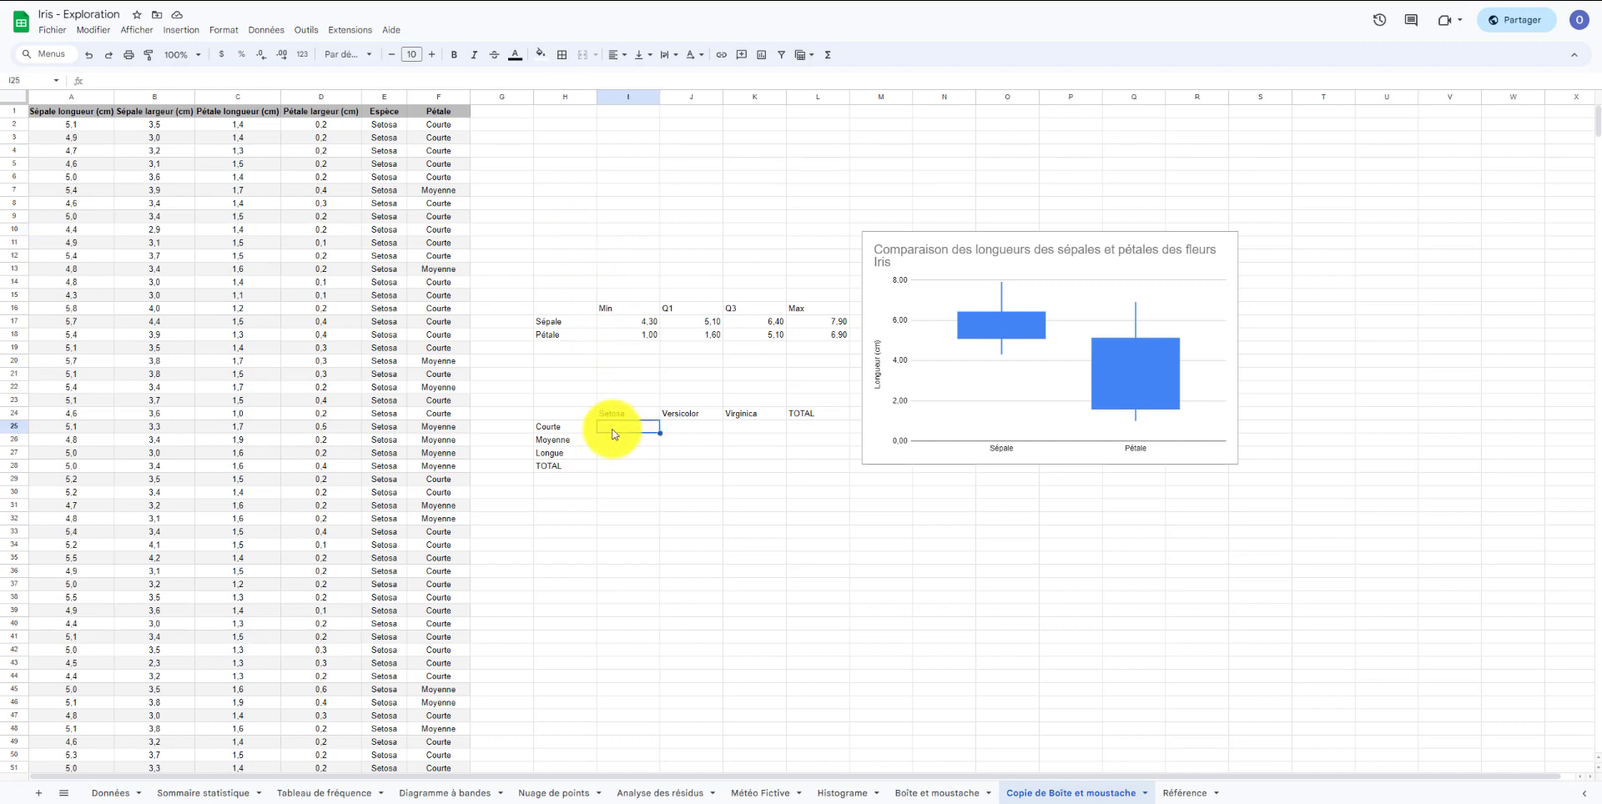
pyautogui.write('=')
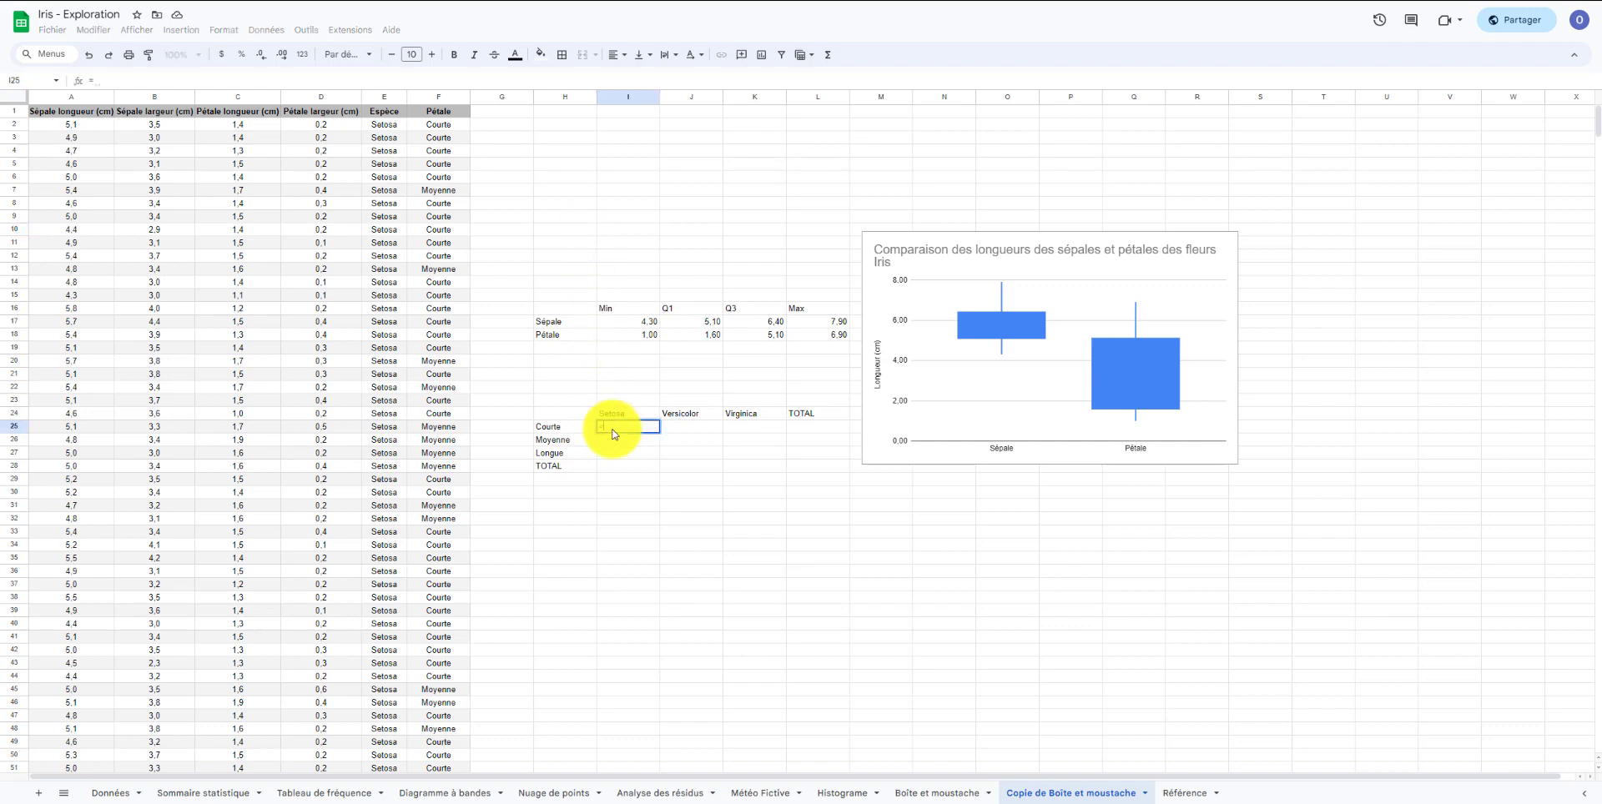
pyautogui.write('nb.s')
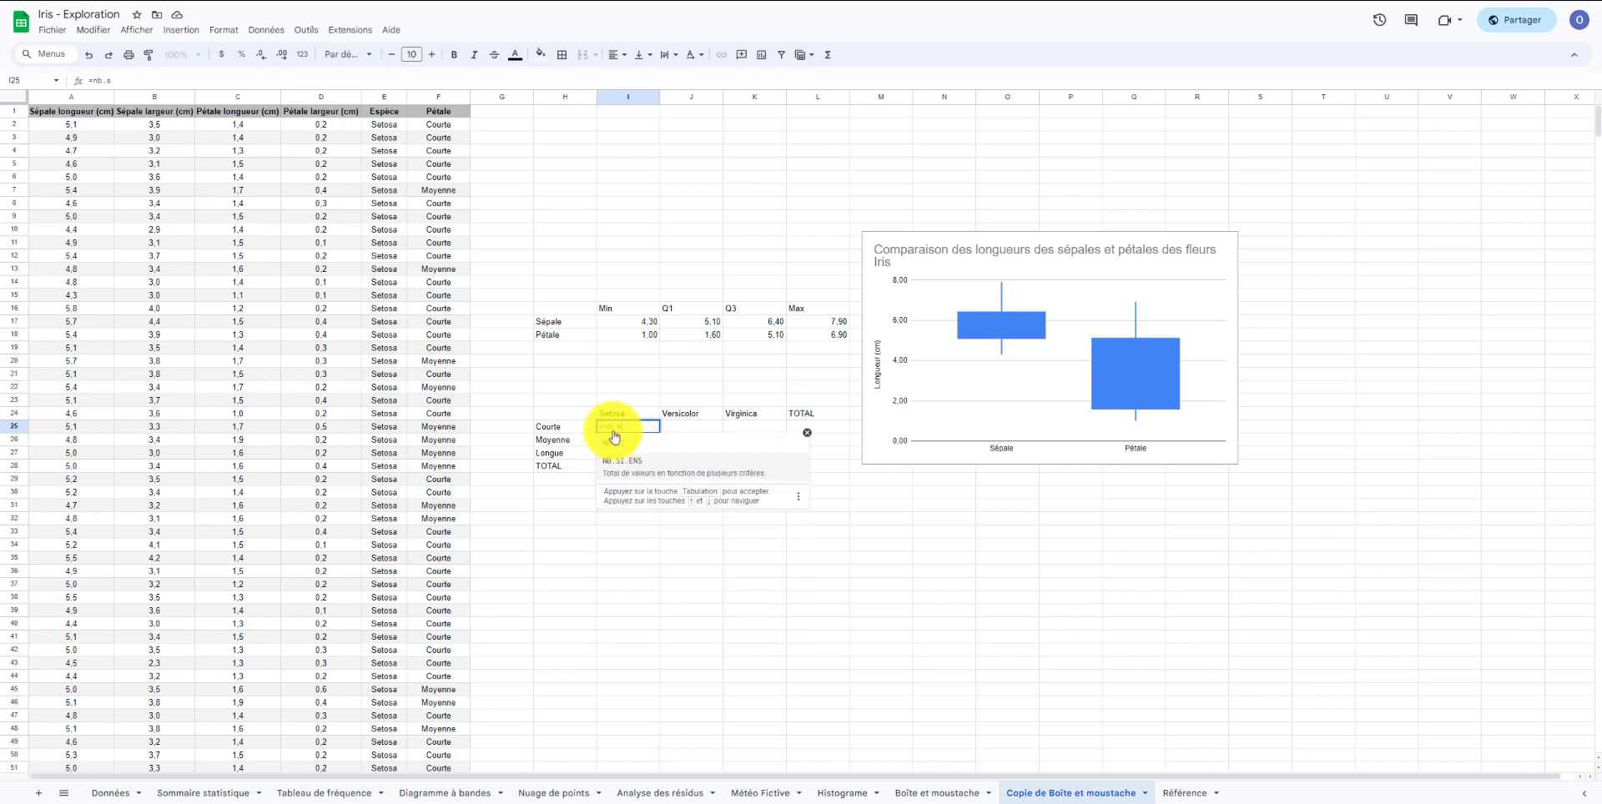
pyautogui.click(634, 474)
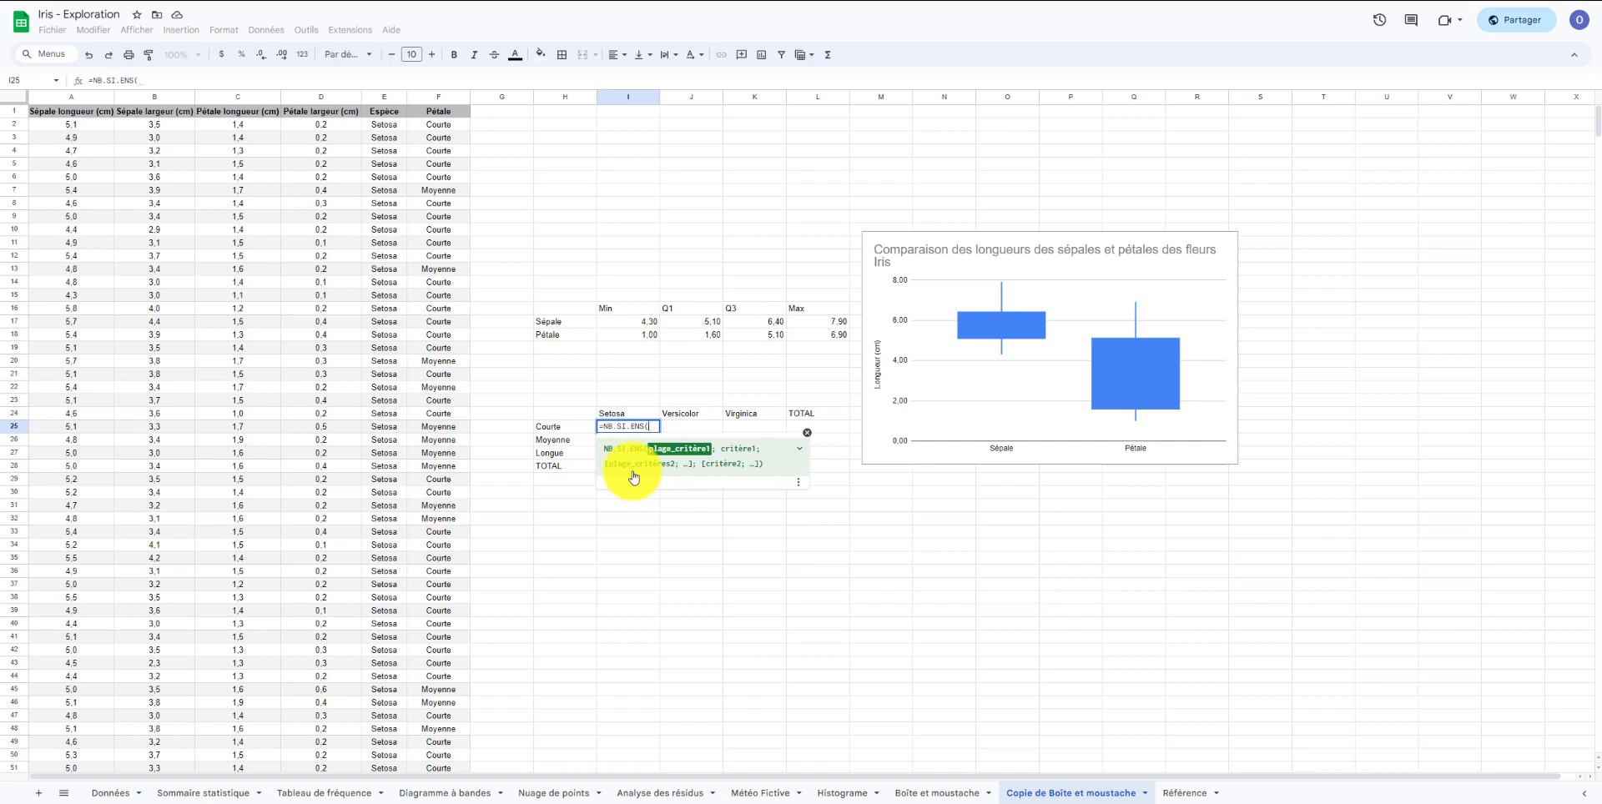
pyautogui.click(378, 101)
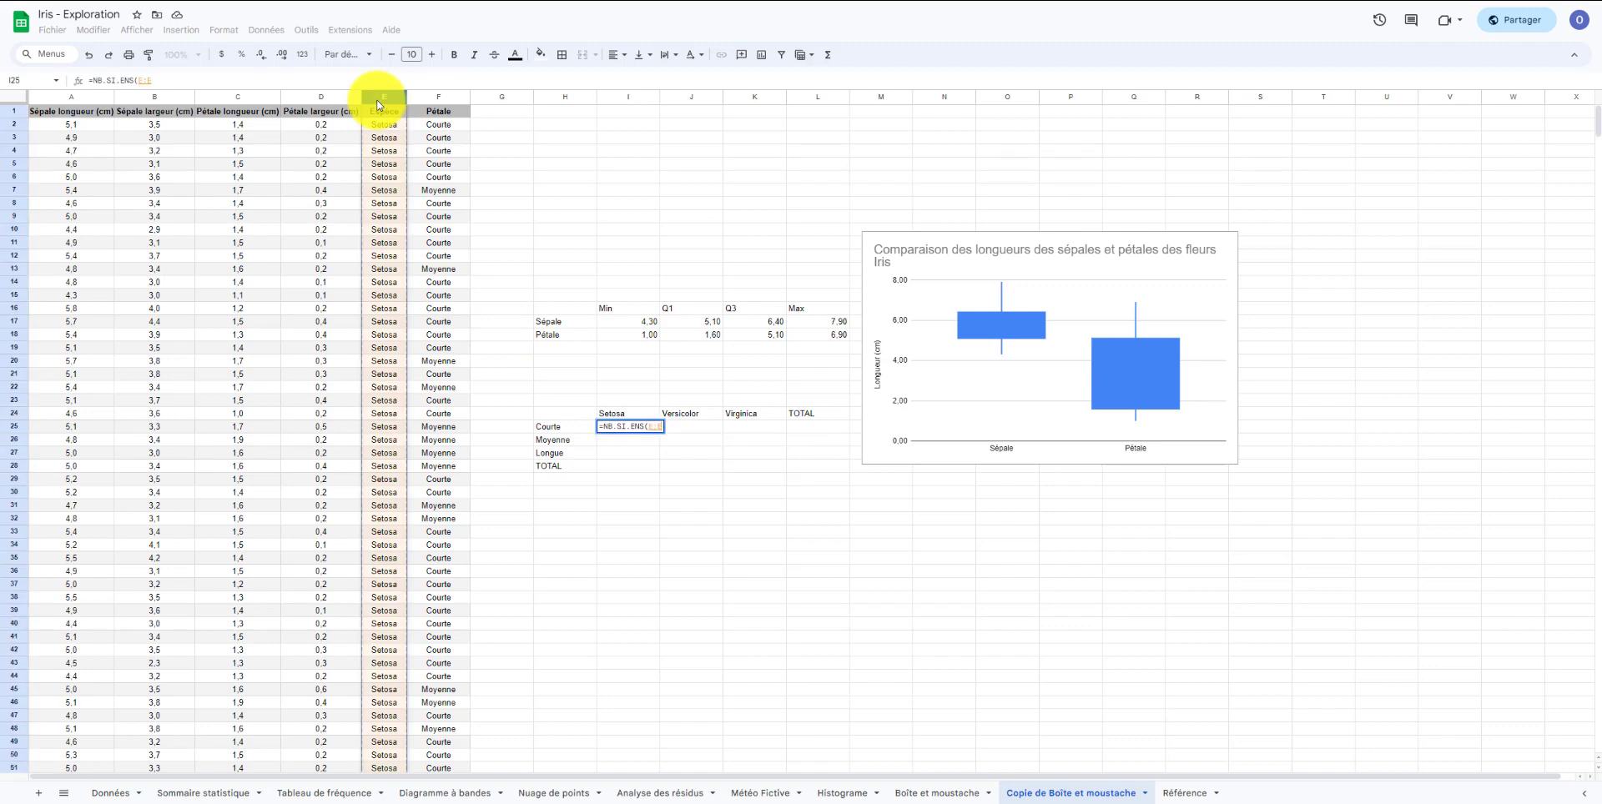
pyautogui.write(';')
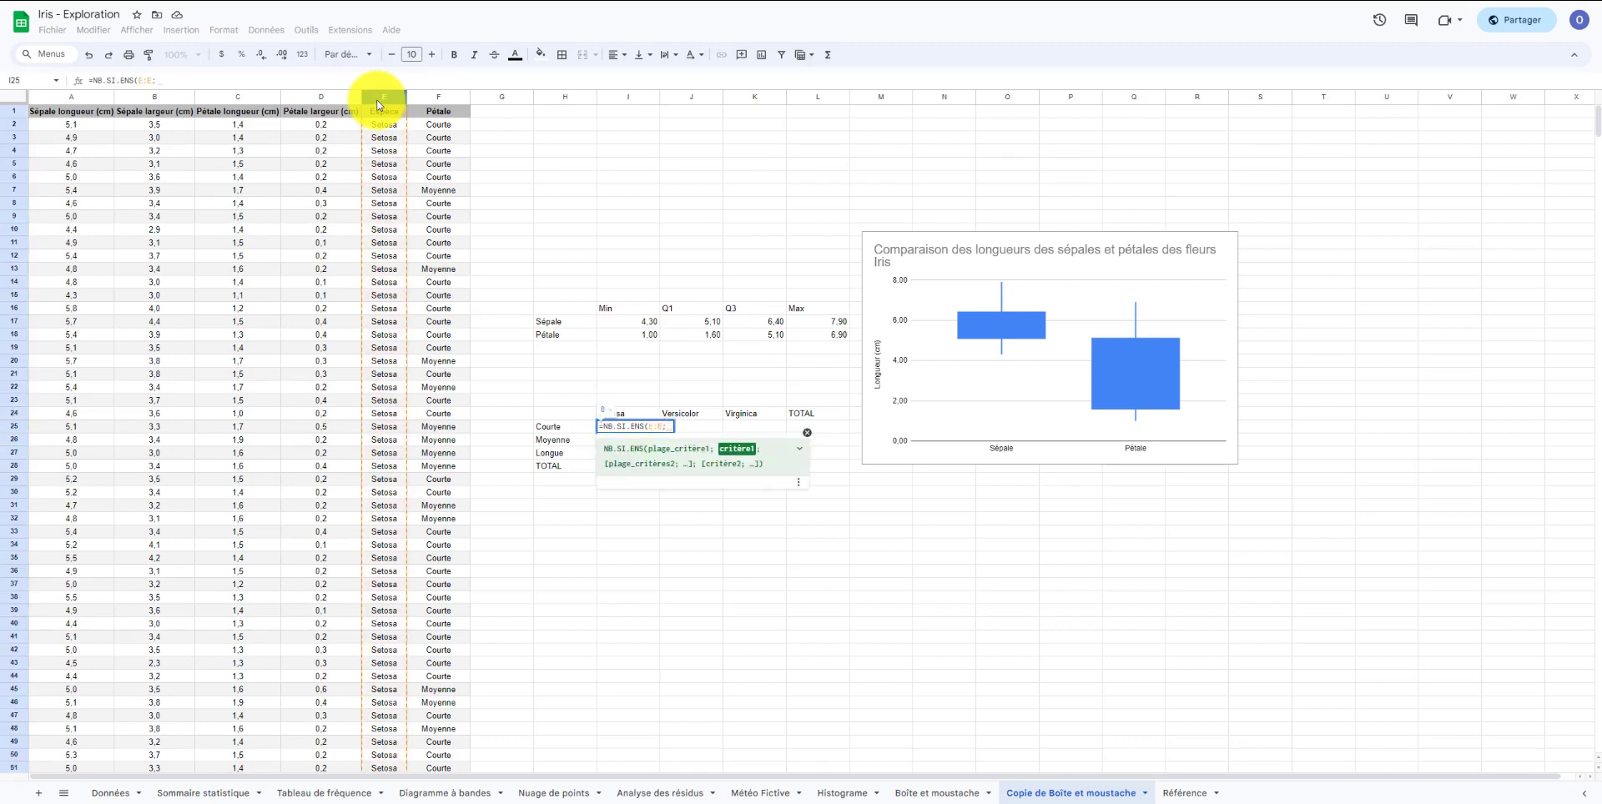
# Add I$24 as the species criterion, column F as the second criteria range and $H25 as the category criterion.
pyautogui.click(639, 419)
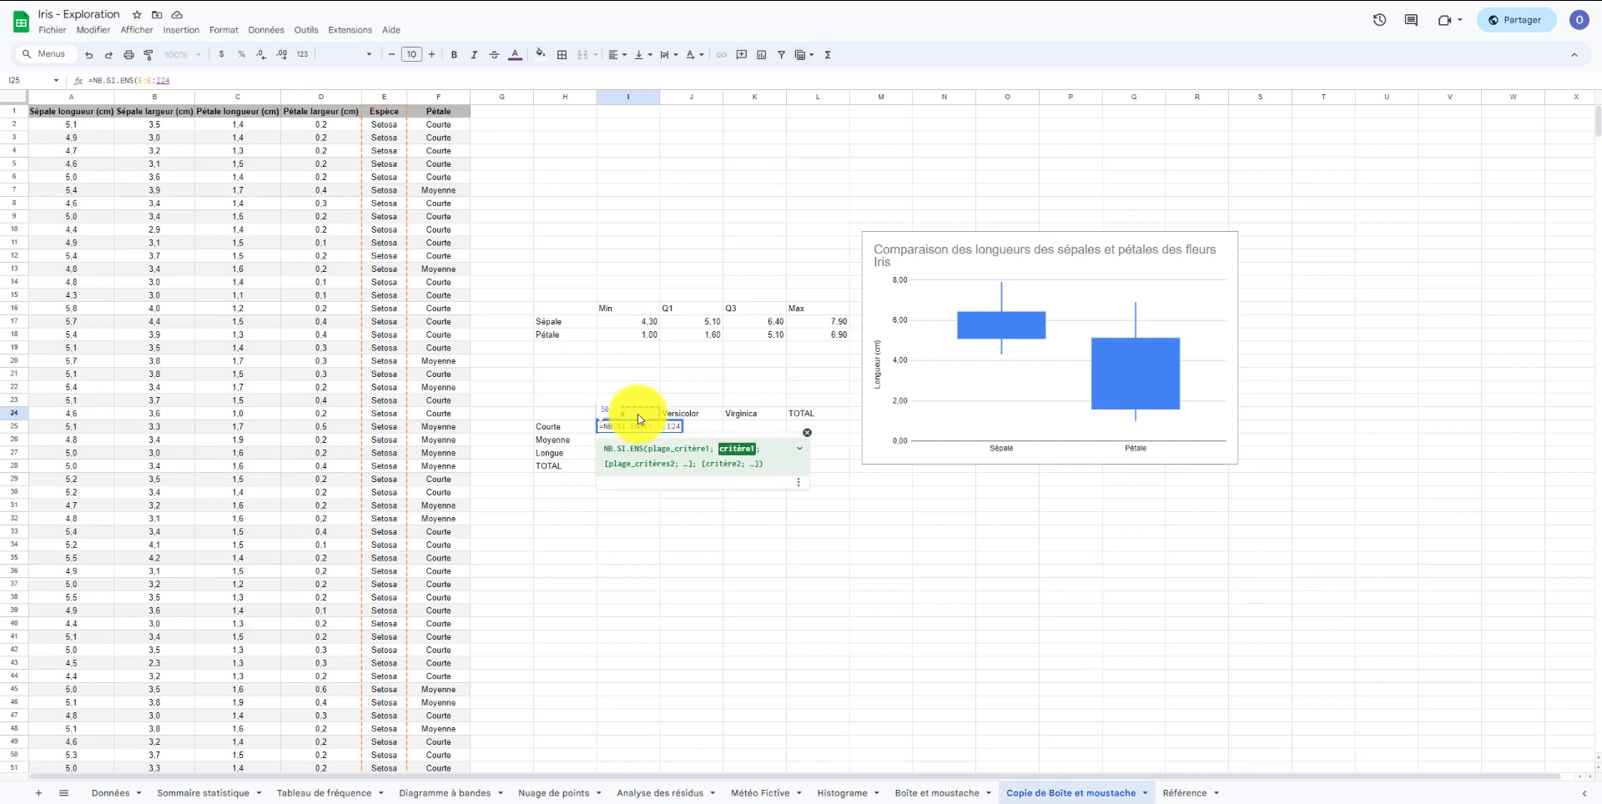
pyautogui.press('Left')
pyautogui.press('Left')
pyautogui.write('$24;')
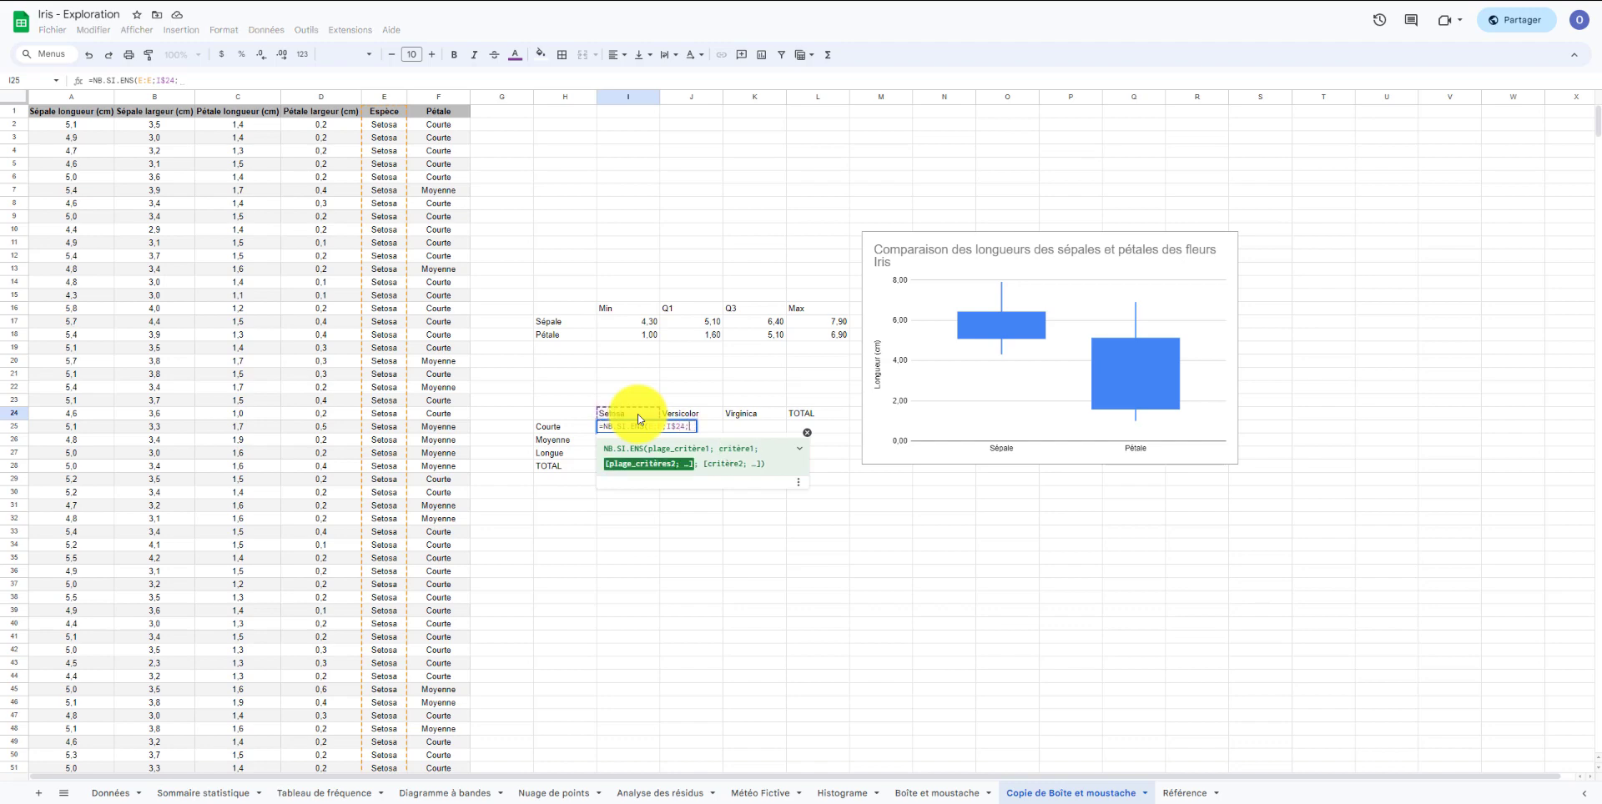
pyautogui.click(434, 96)
pyautogui.write(';')
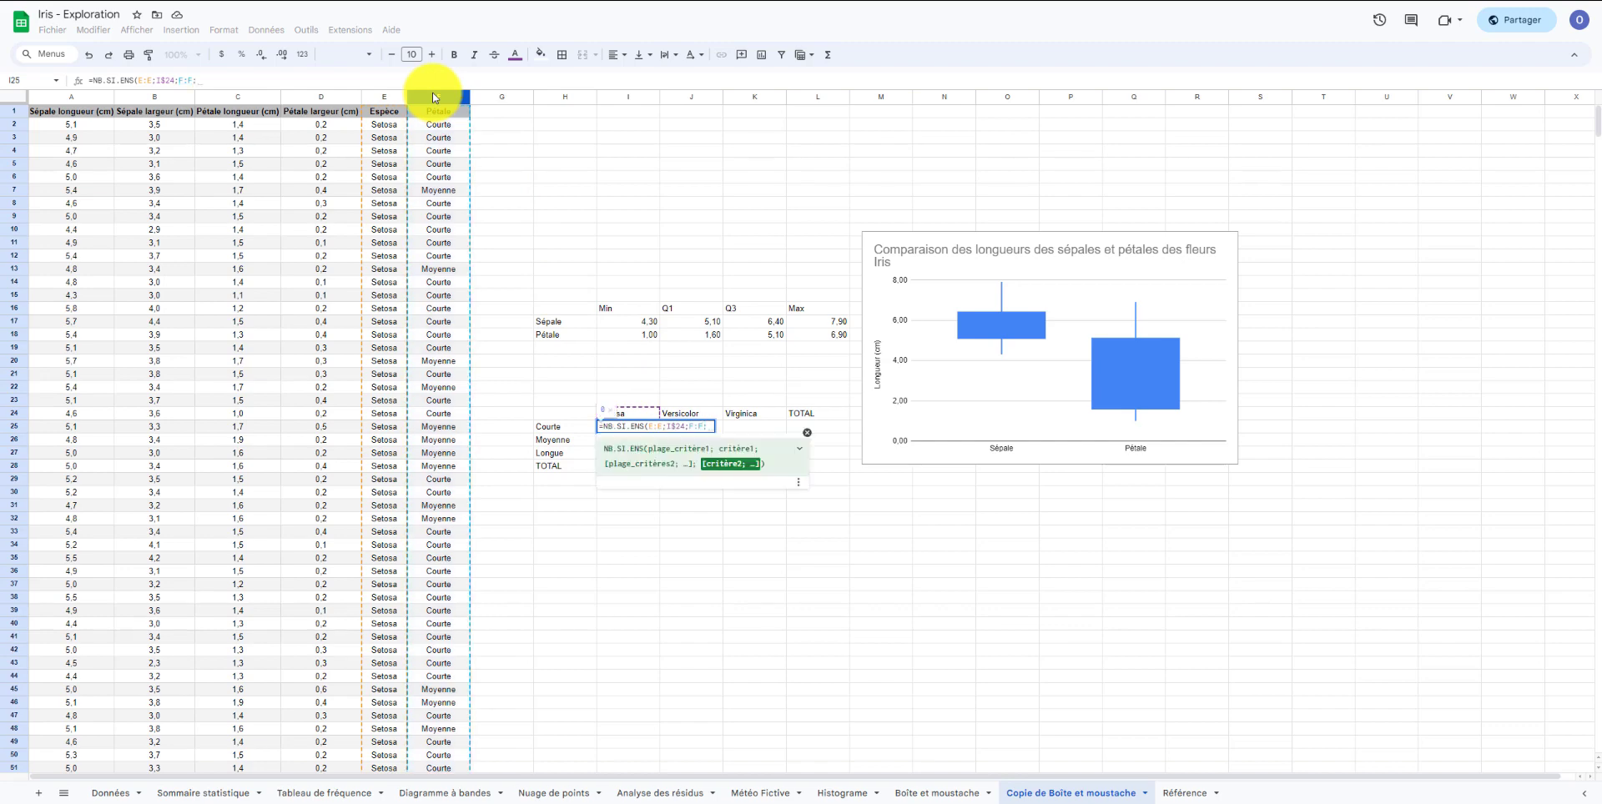
pyautogui.click(558, 429)
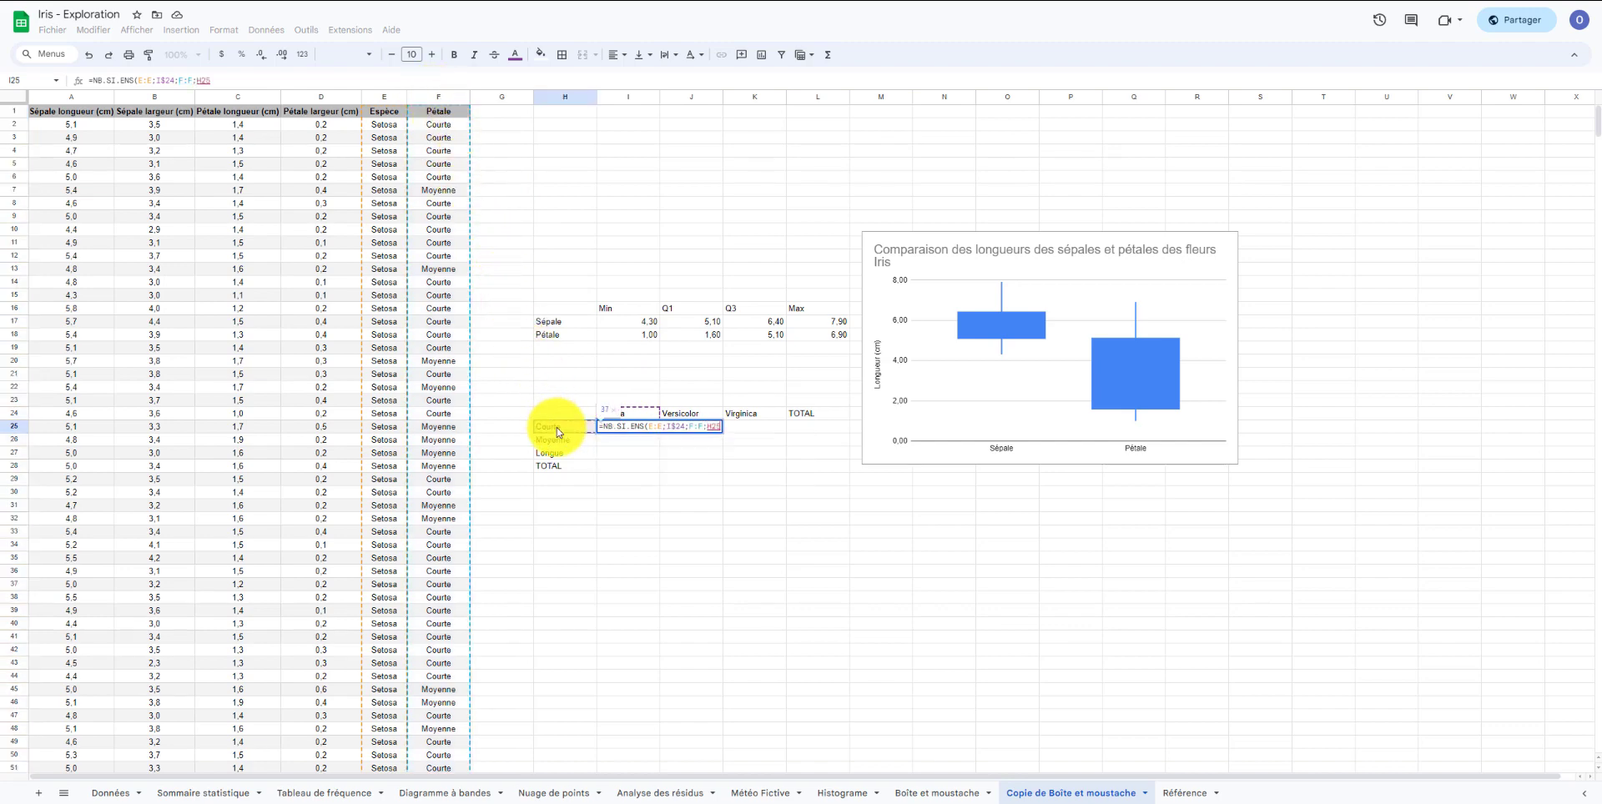
pyautogui.click(711, 430)
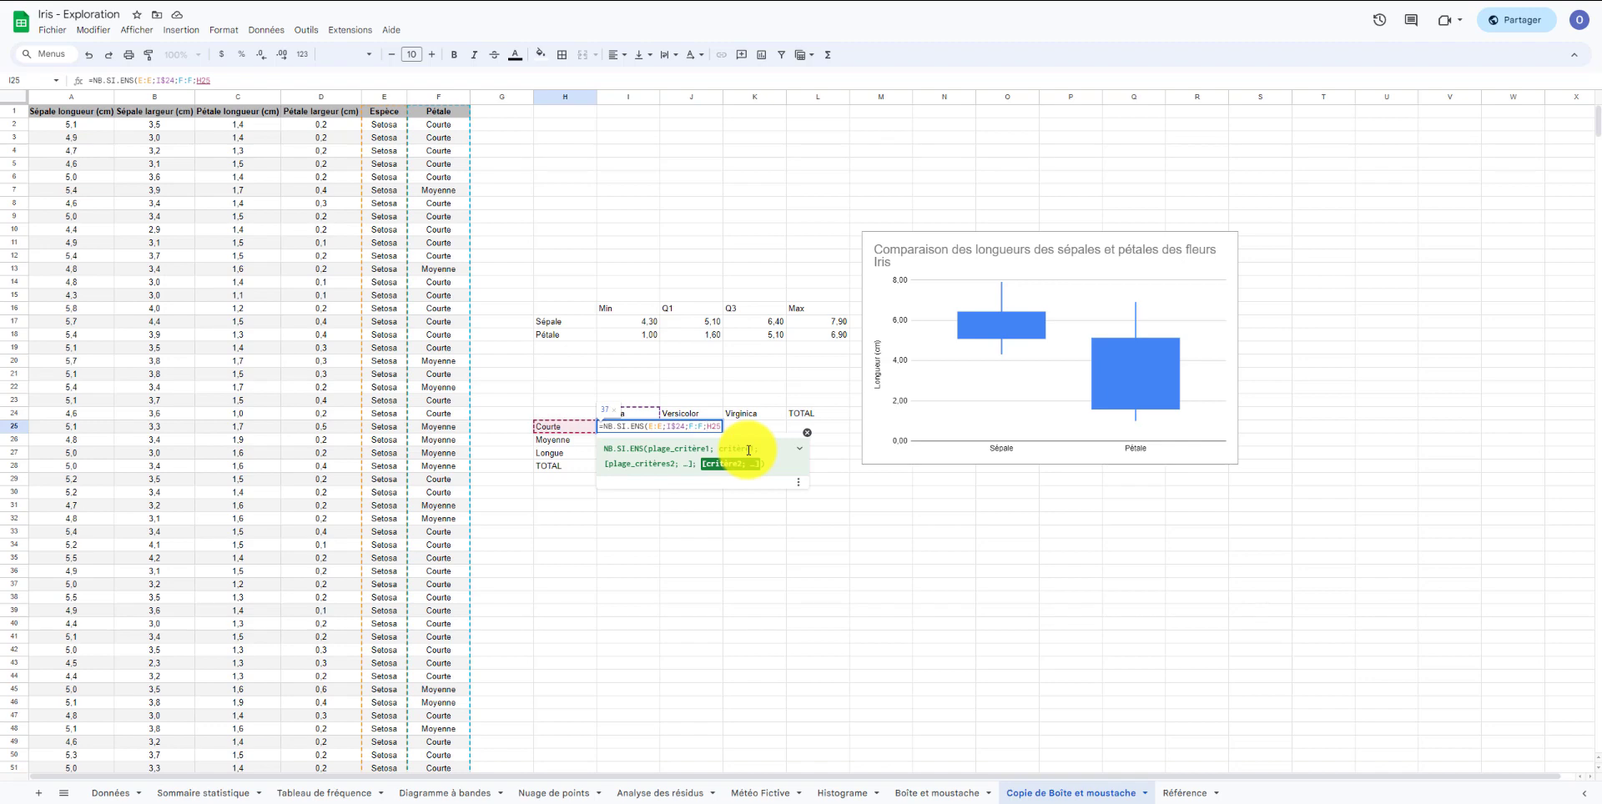
pyautogui.write('$')
# Lock the criteria ranges as $E:$E and $F:$F and confirm the count formula.
pyautogui.click(652, 428)
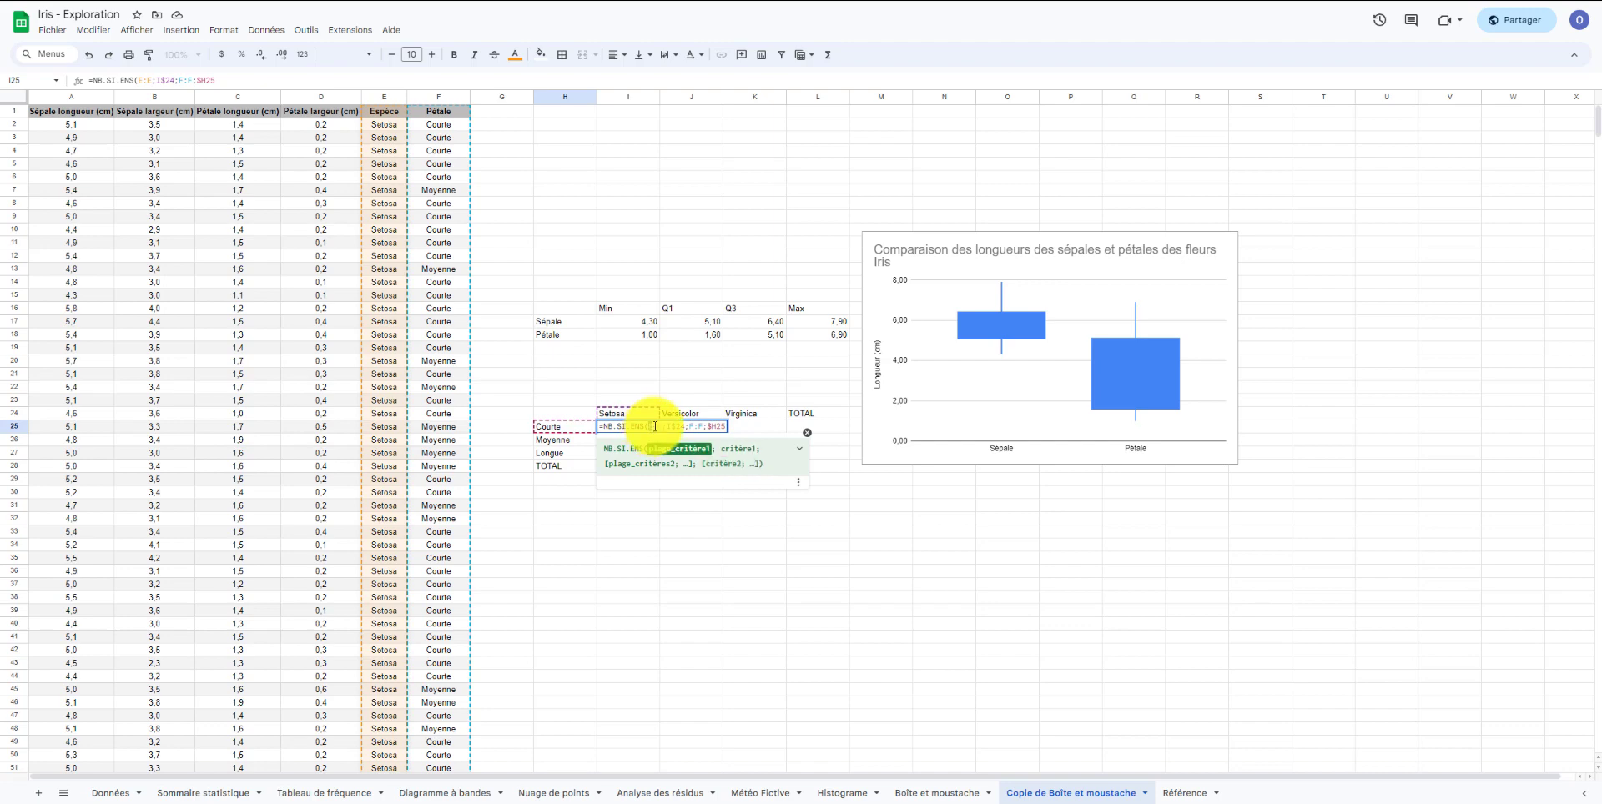
pyautogui.press('F4')
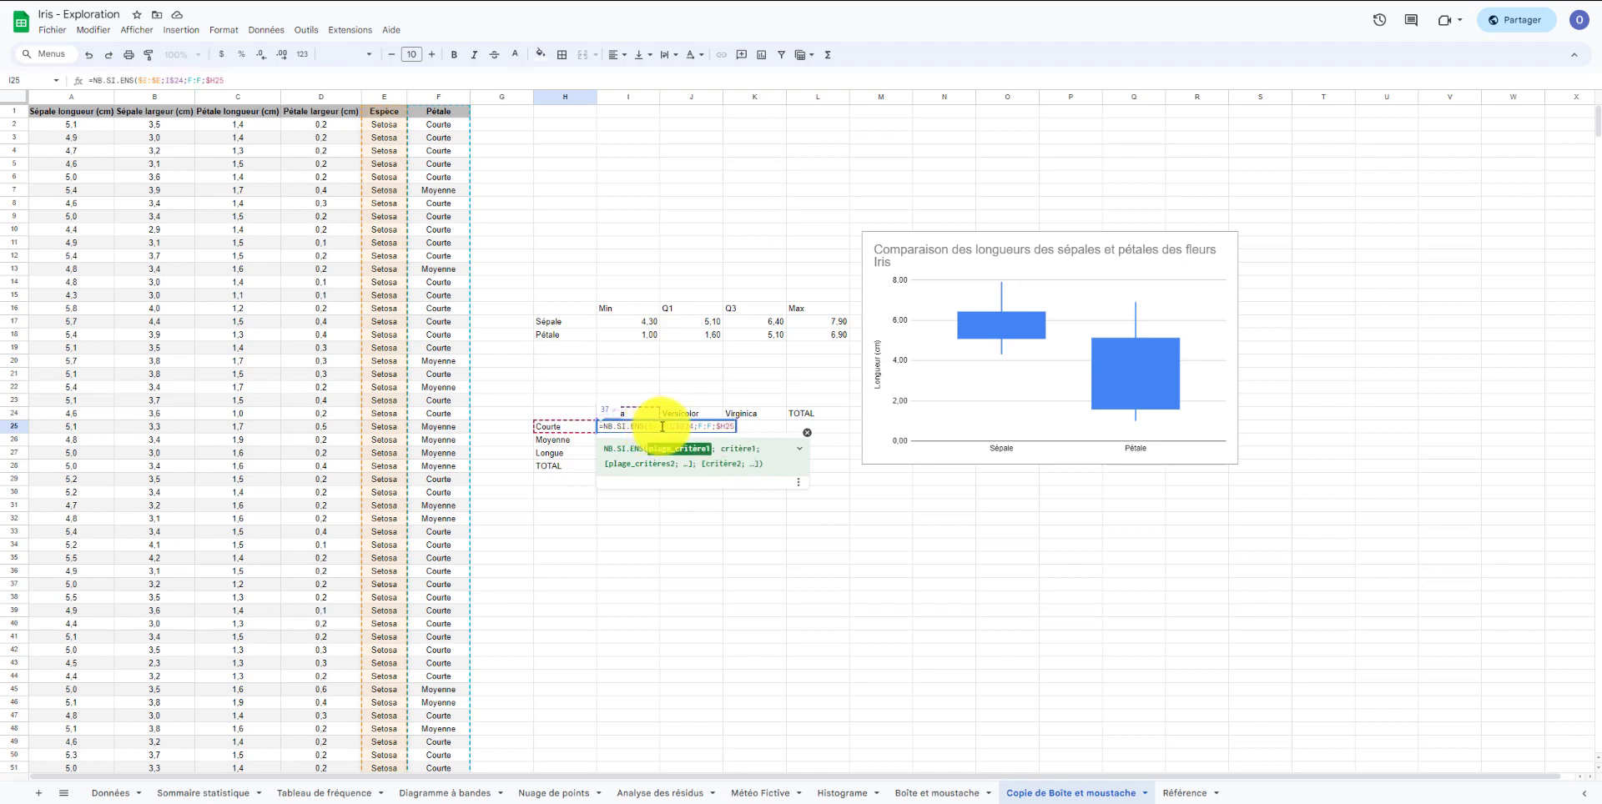
pyautogui.click(706, 427)
pyautogui.press('F4')
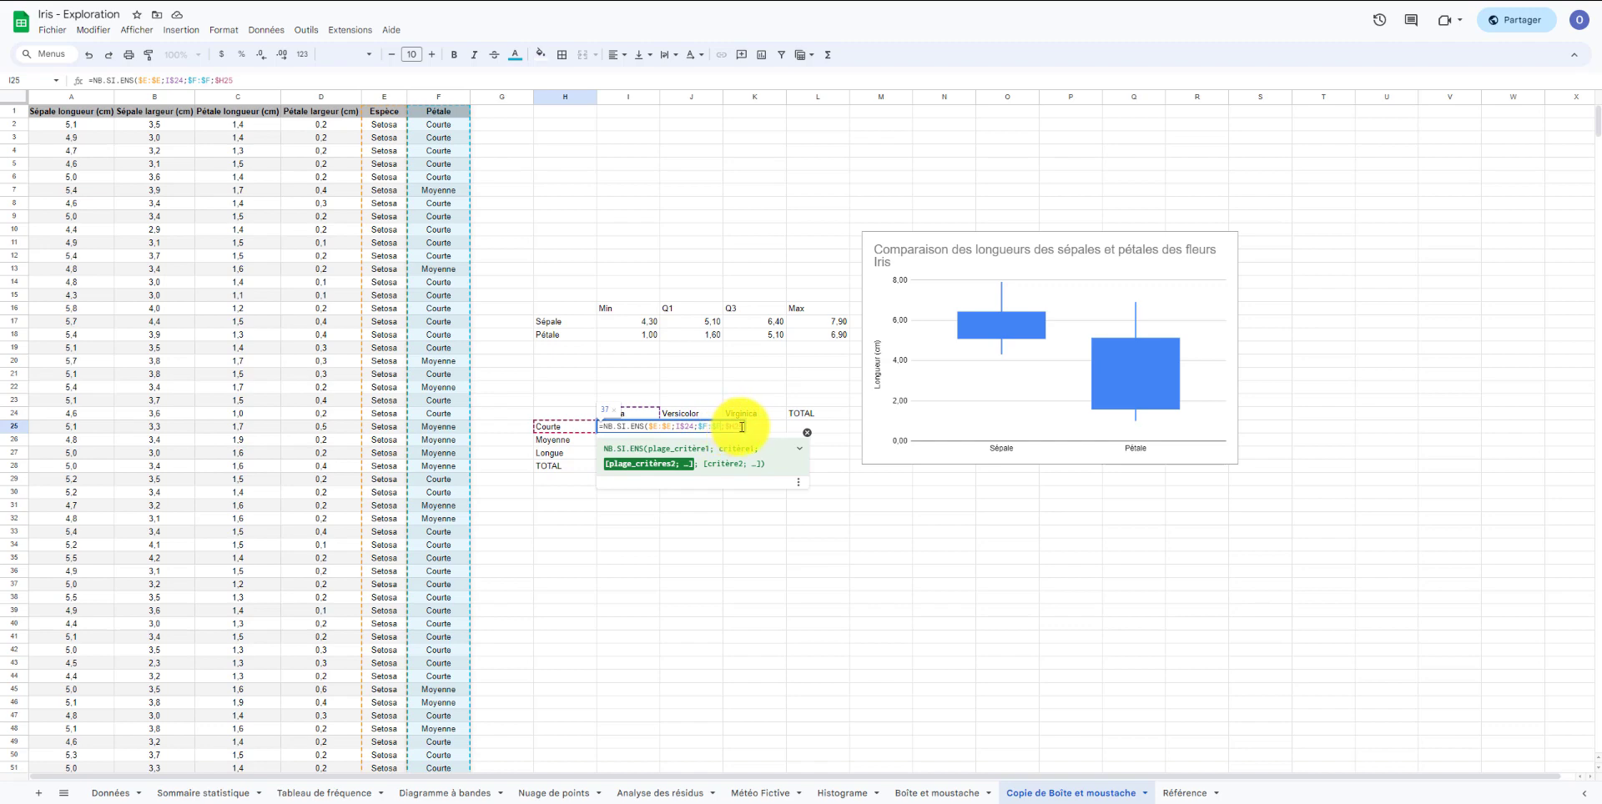
pyautogui.click(740, 426)
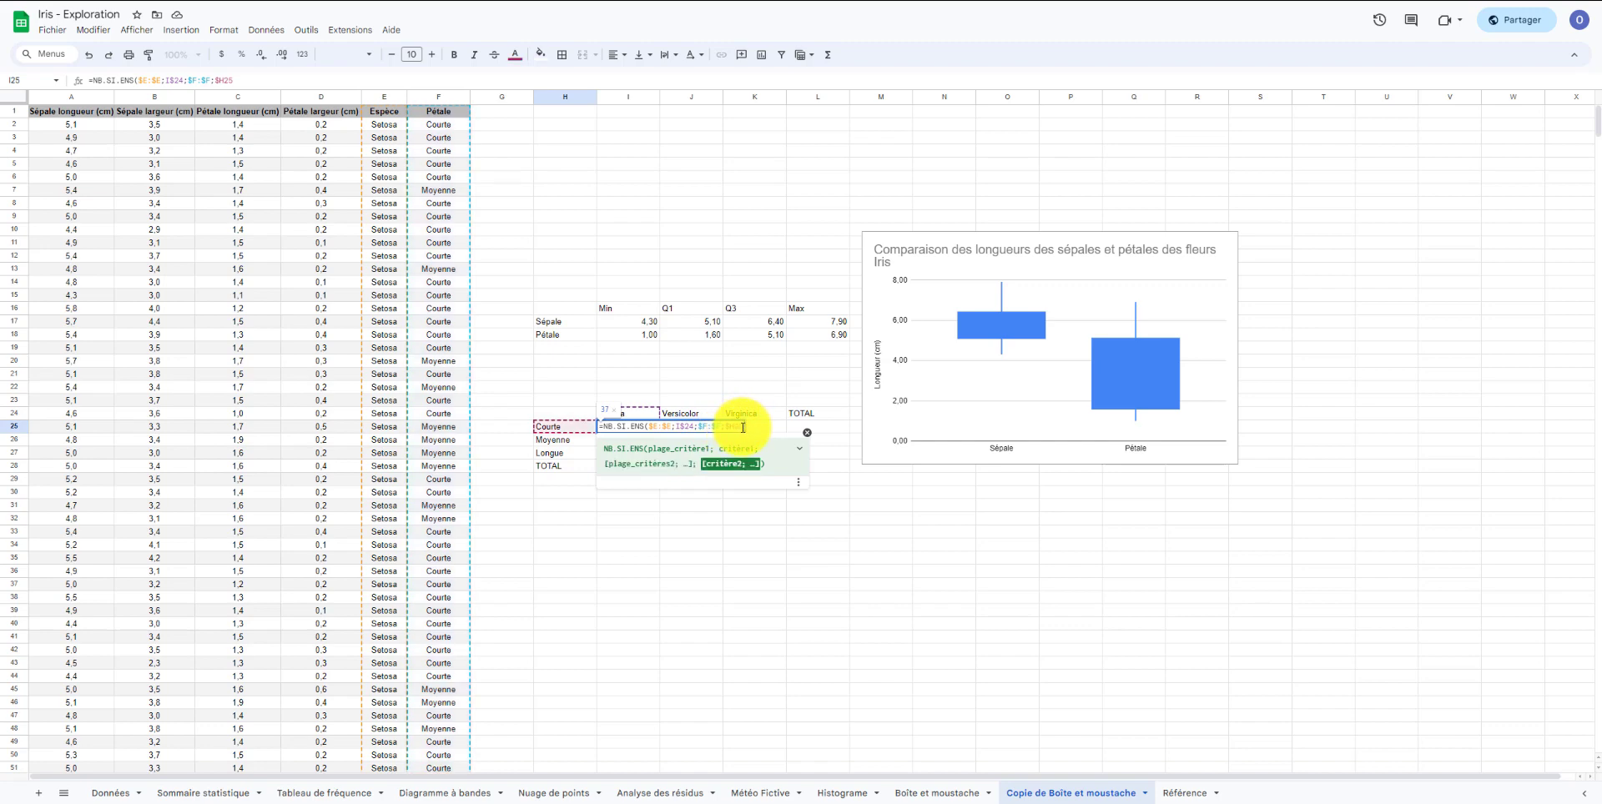
pyautogui.press('Return')
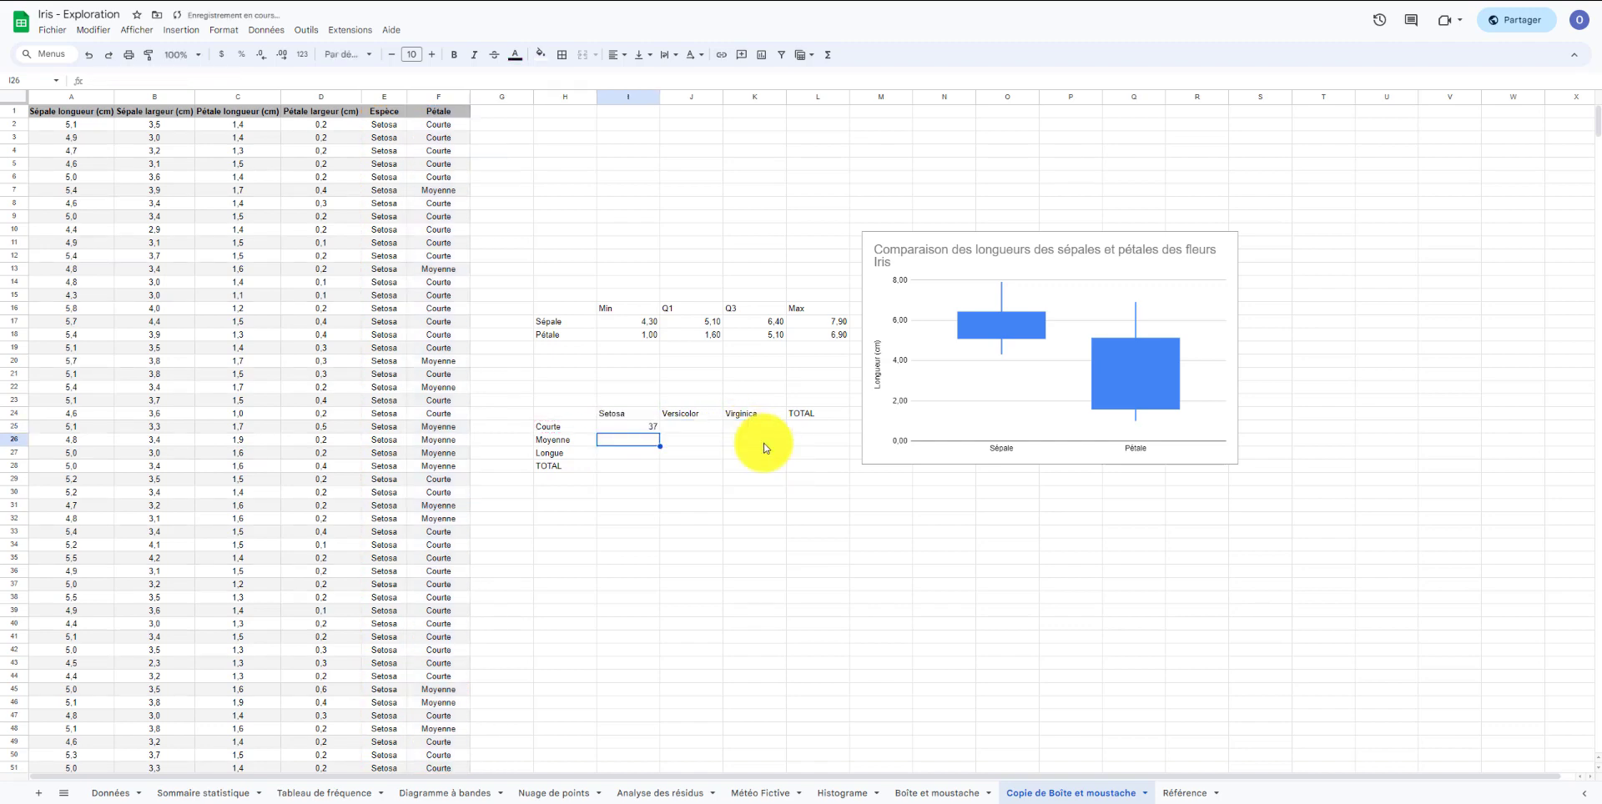
# Copy the count formula down to the Moyenne and Longue rows of the Setosa column.
pyautogui.click(651, 427)
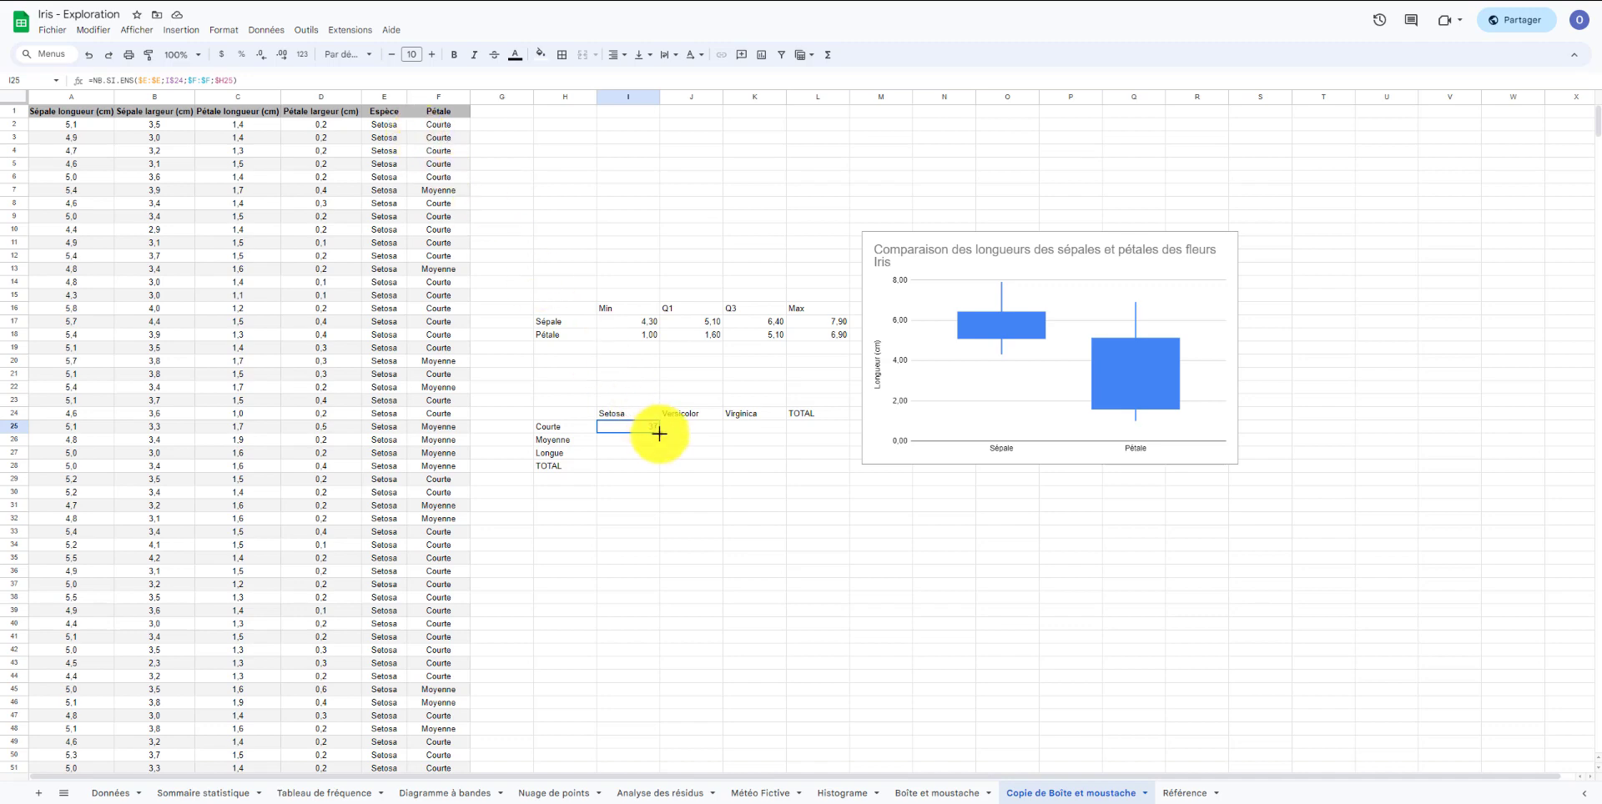
pyautogui.moveTo(659, 432); pyautogui.dragTo(659, 456)
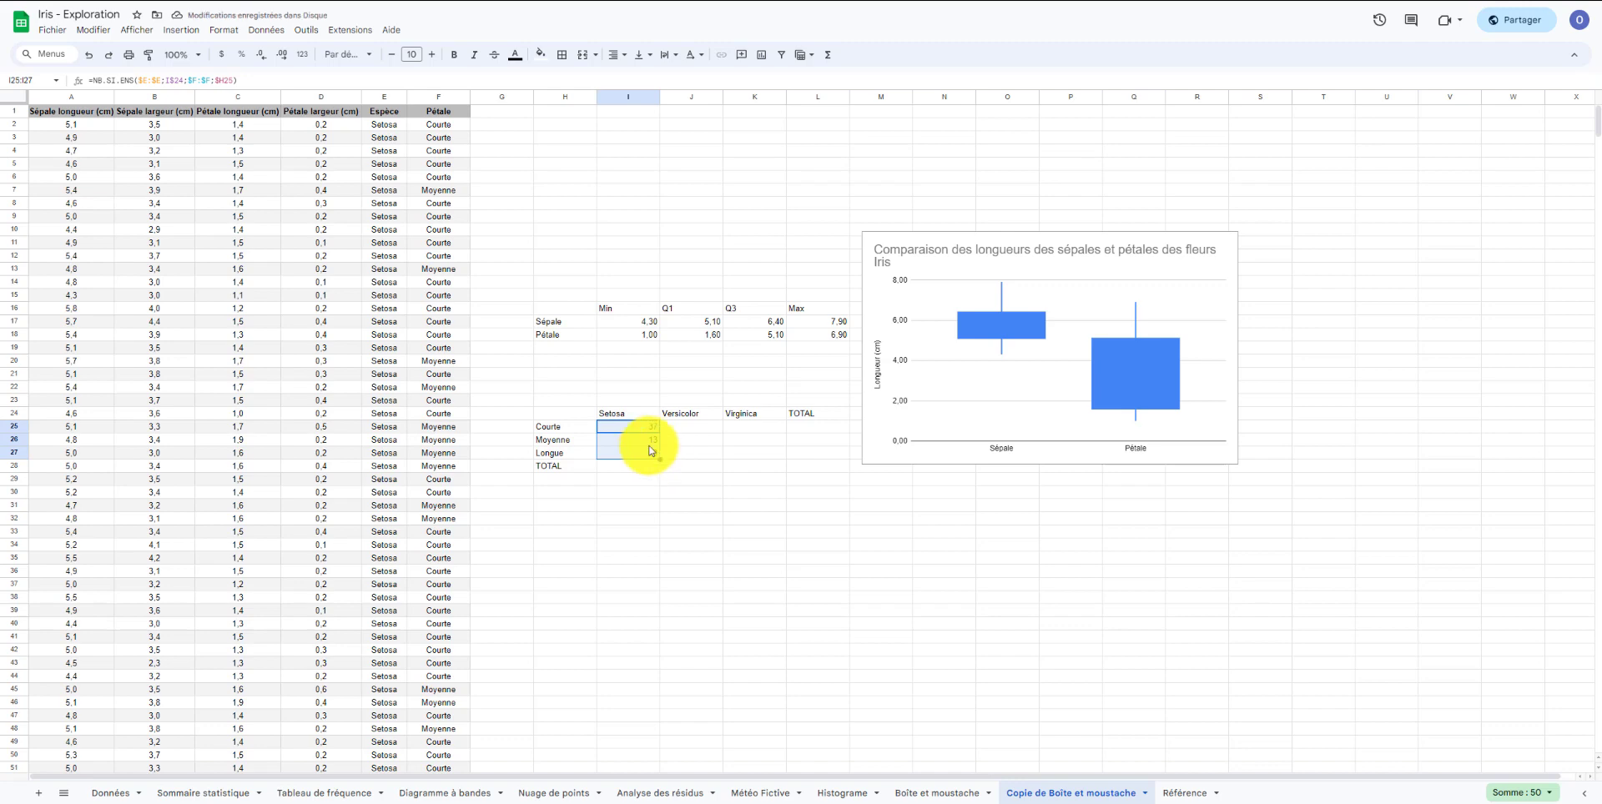
pyautogui.click(639, 441)
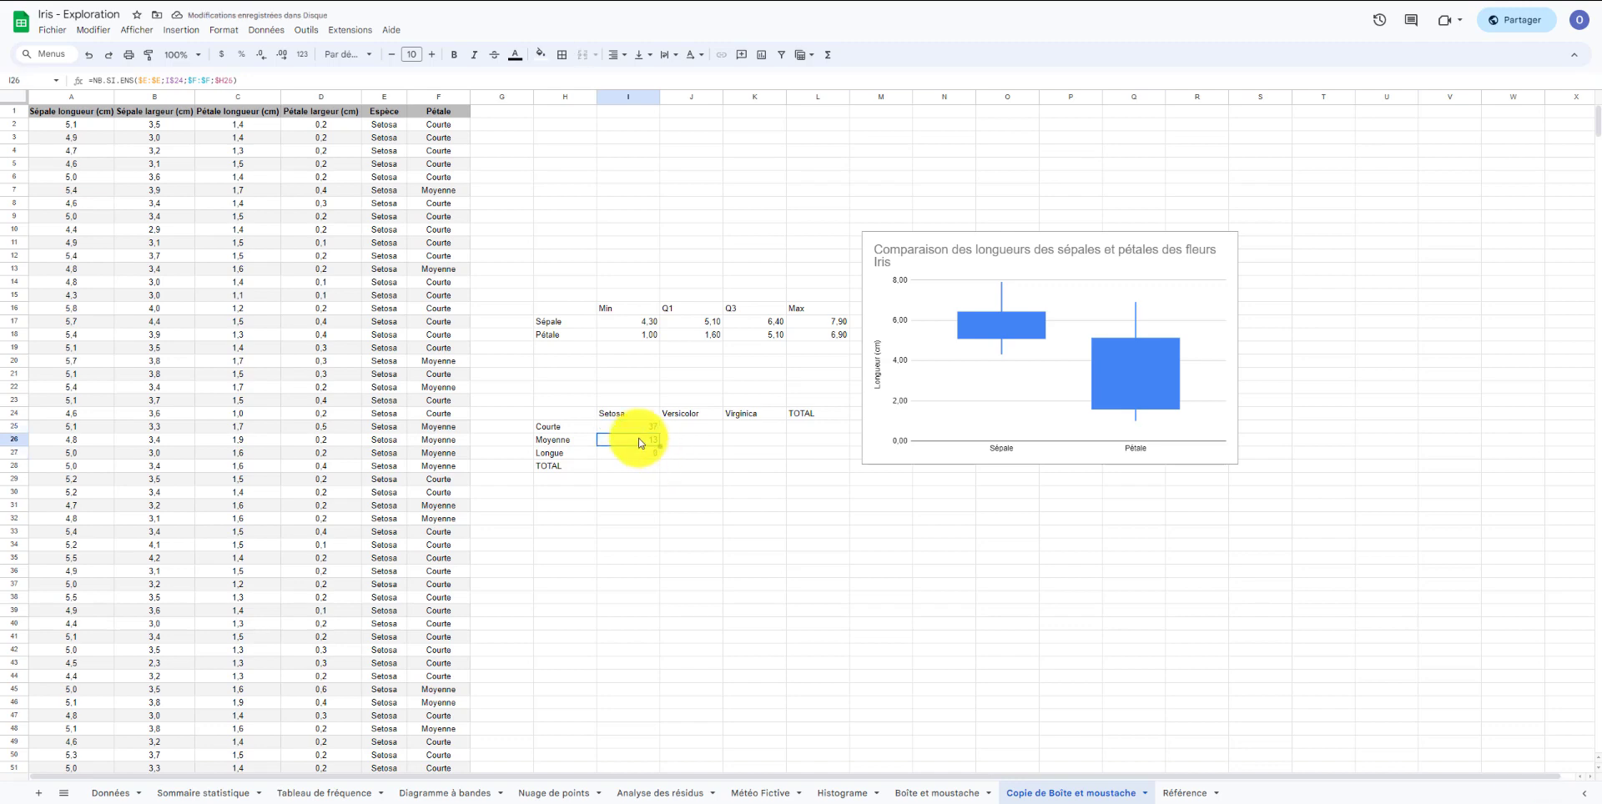
pyautogui.click(643, 434)
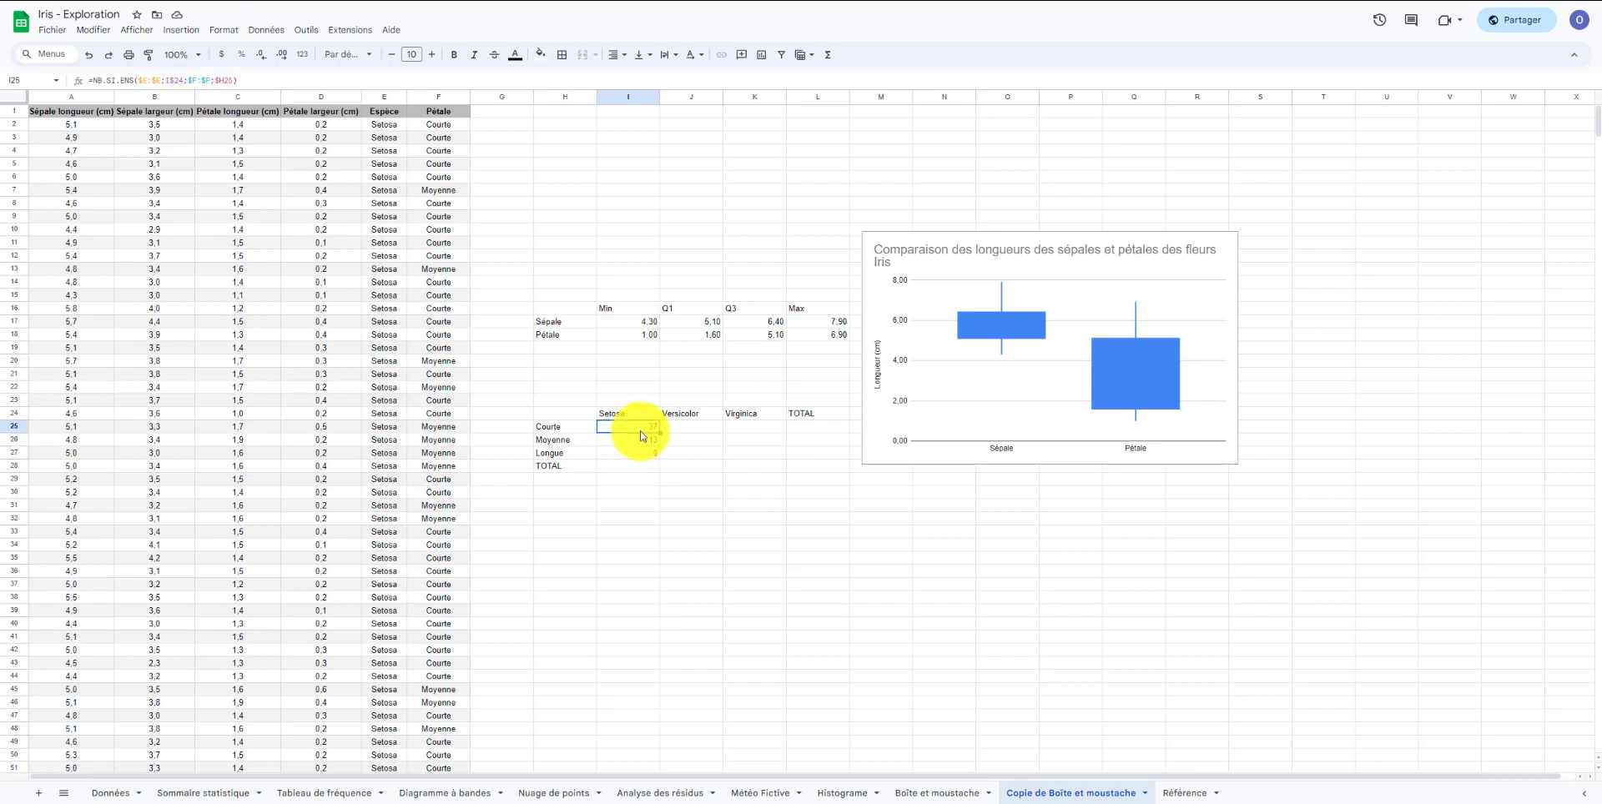
pyautogui.click(642, 441)
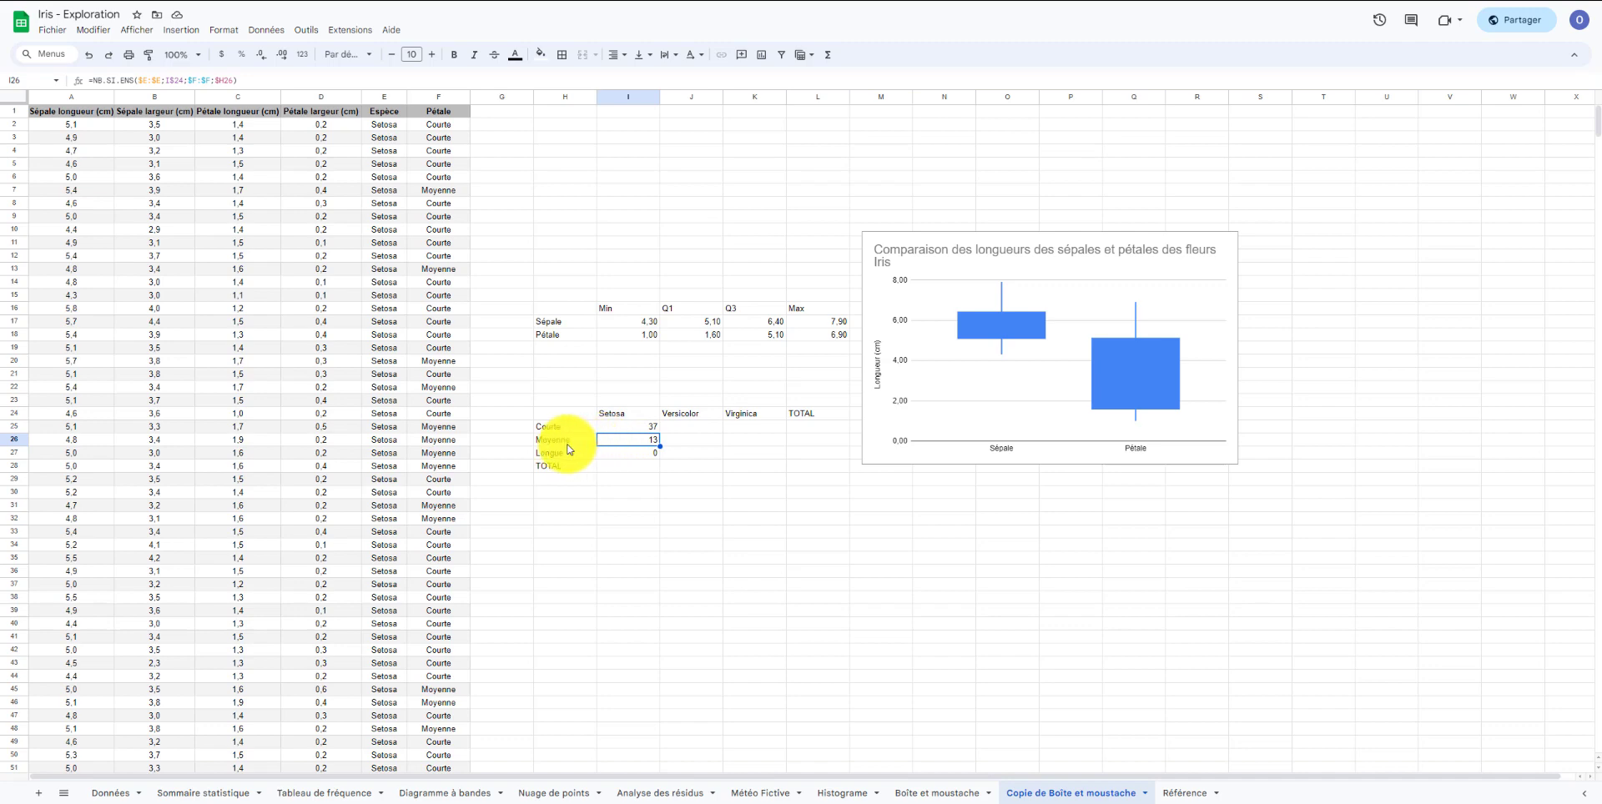
# Total the Setosa counts with SOMME(I25:I27) in the TOTAL row and copy it across to Virginica.
pyautogui.click(633, 469)
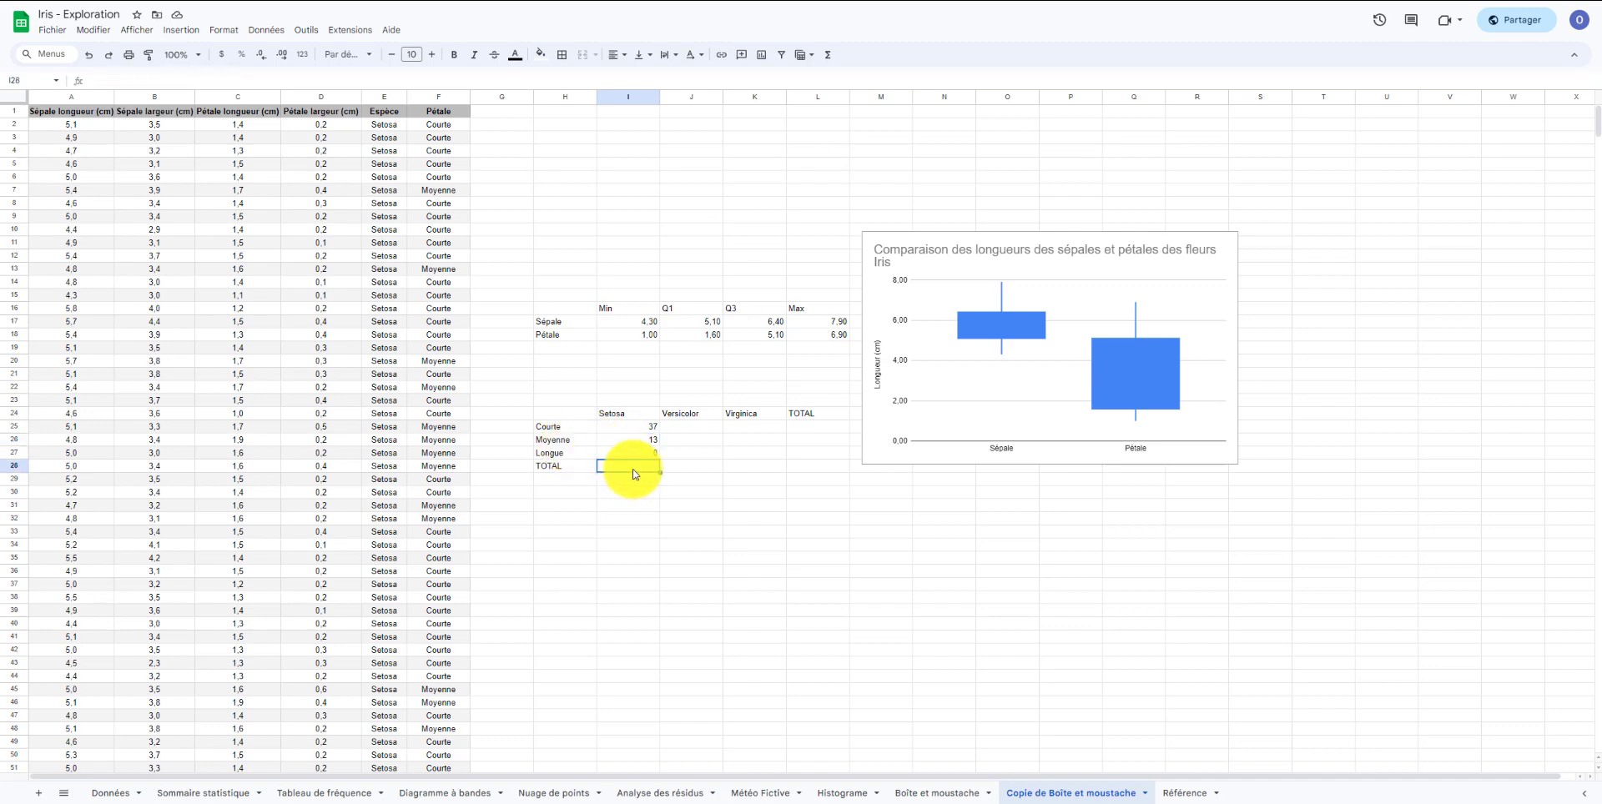
pyautogui.write('=somm')
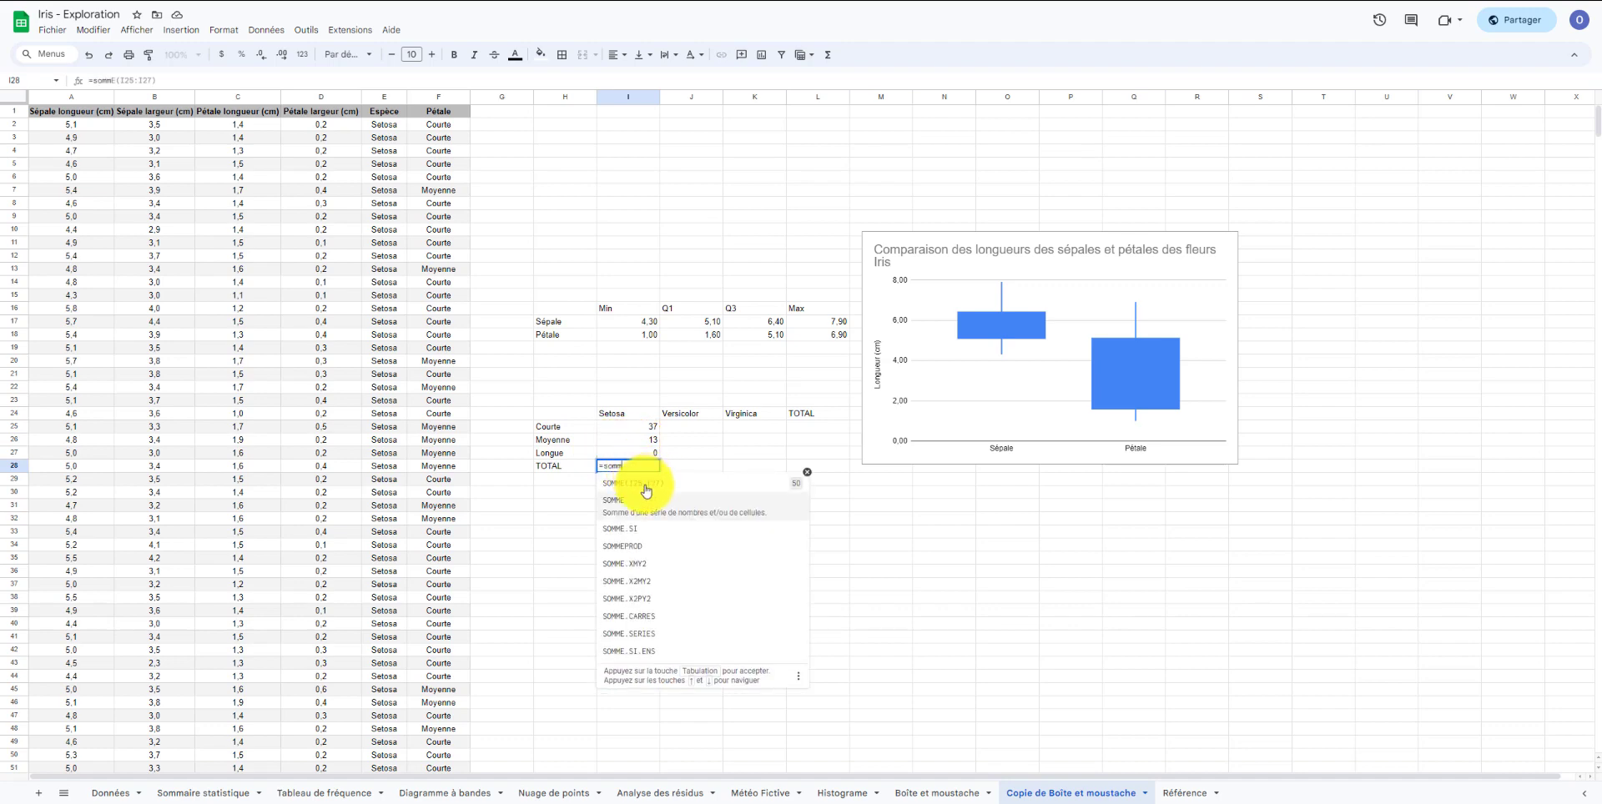
pyautogui.click(647, 487)
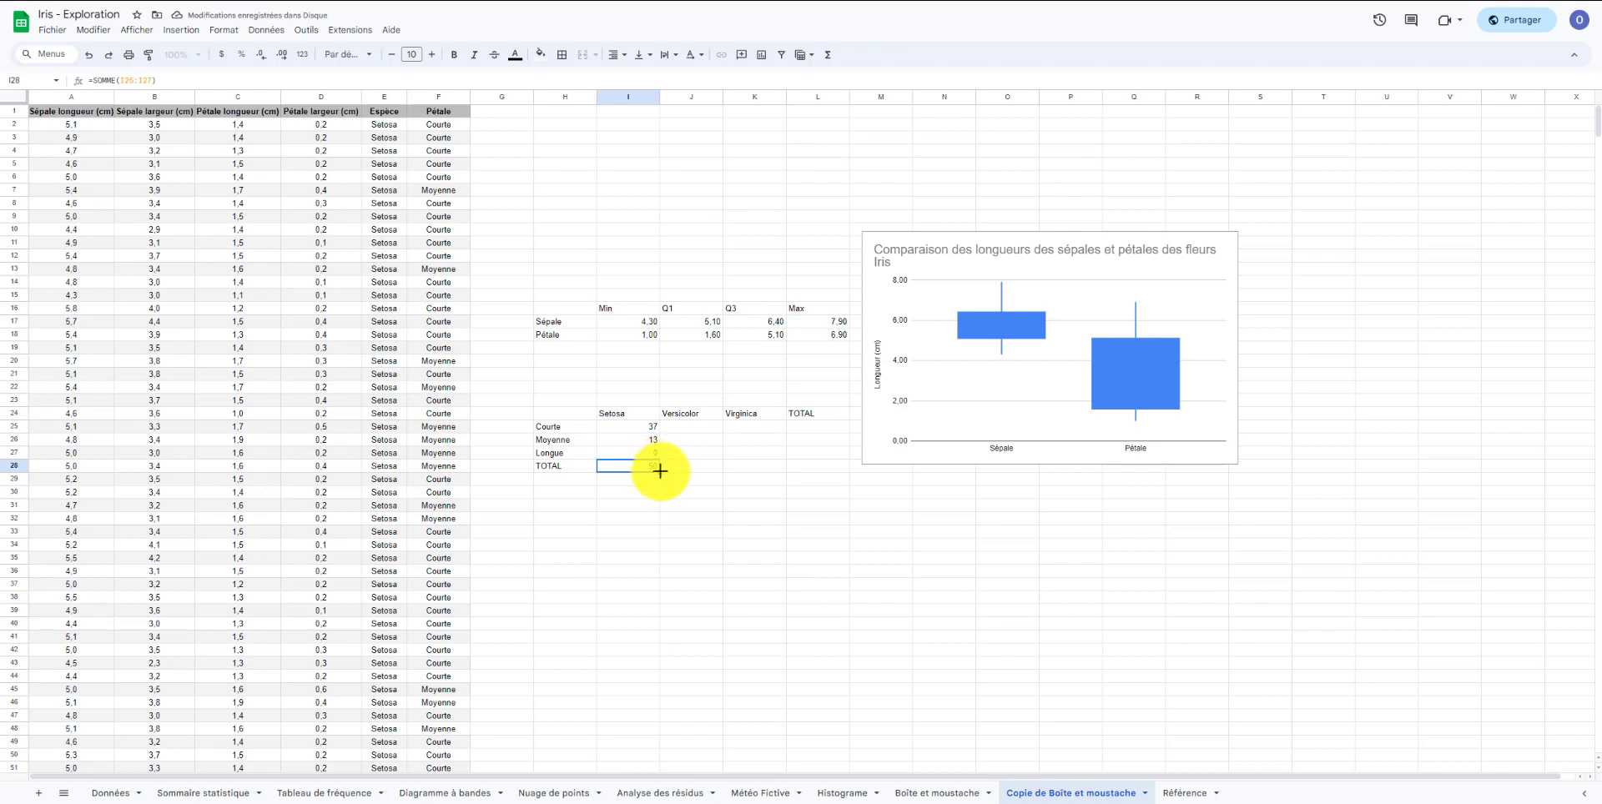
pyautogui.moveTo(659, 473); pyautogui.dragTo(762, 475)
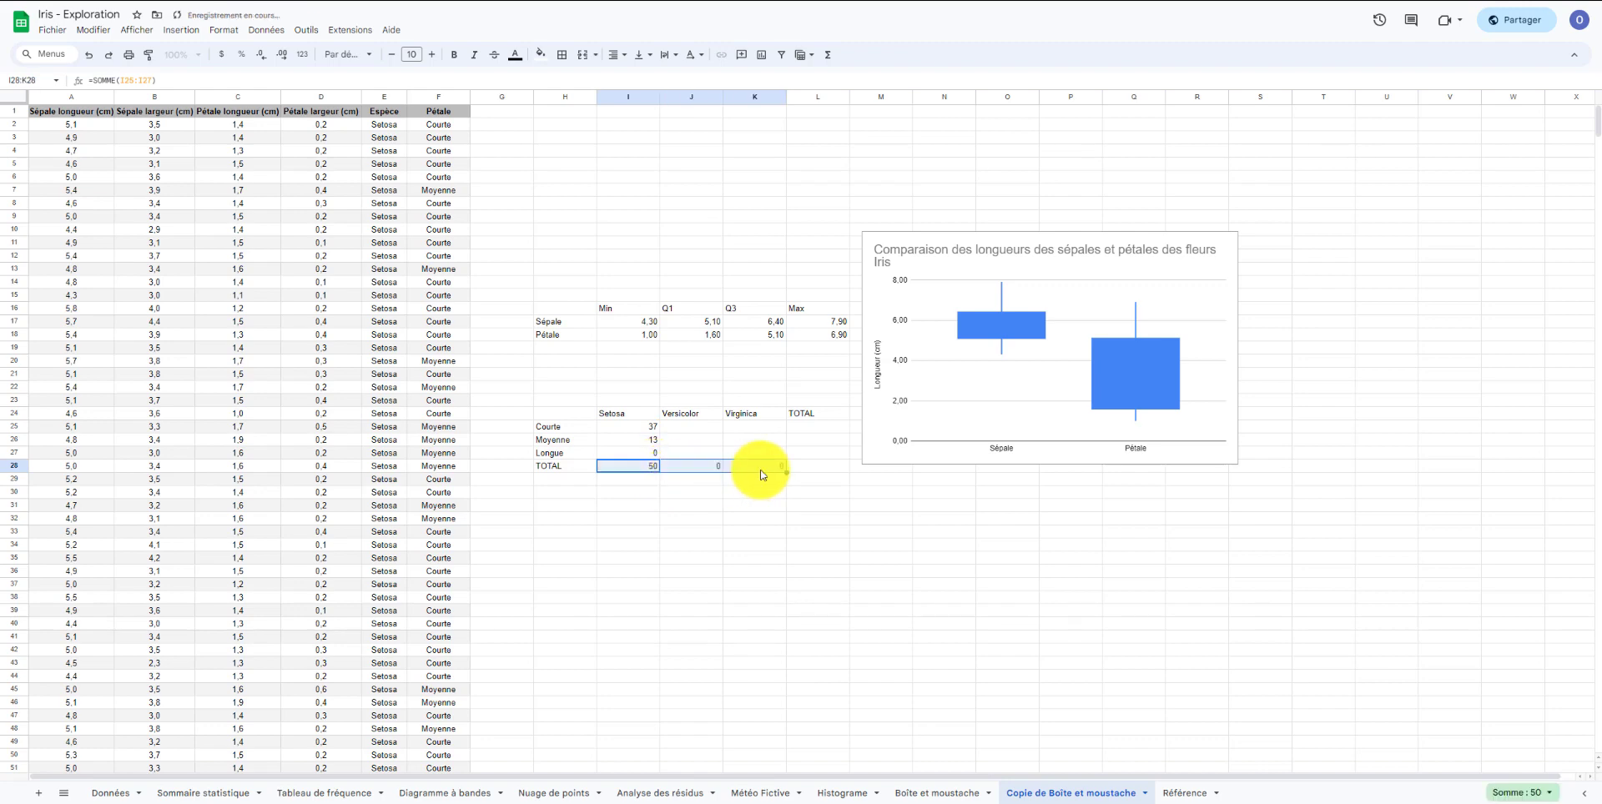
# Fill the count formulas across into the Versicolor and Virginica columns and check the copied count and total formulas.
pyautogui.click(654, 428)
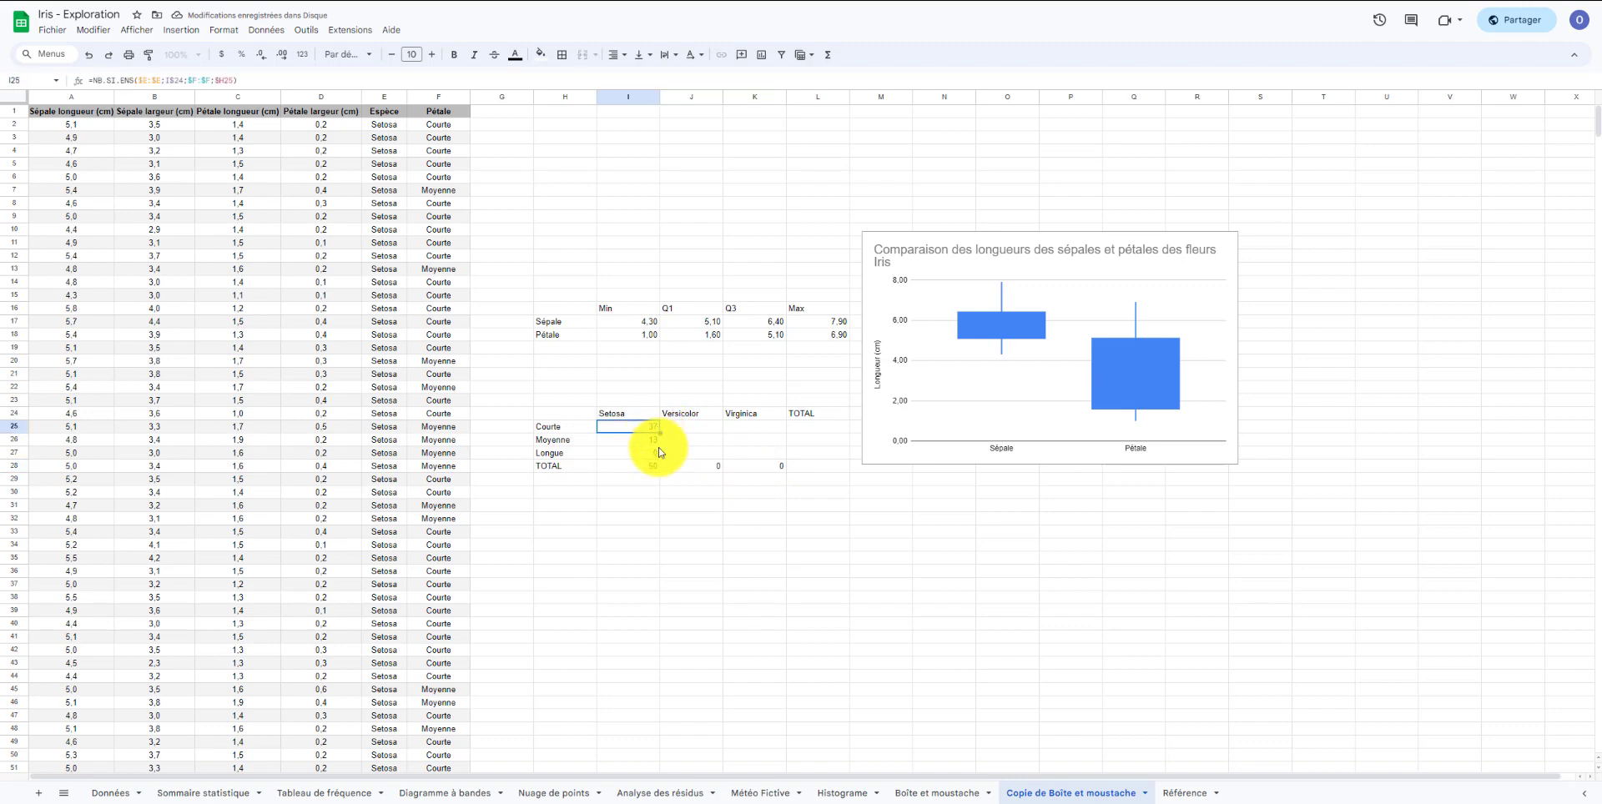
pyautogui.moveTo(644, 427); pyautogui.dragTo(765, 451)
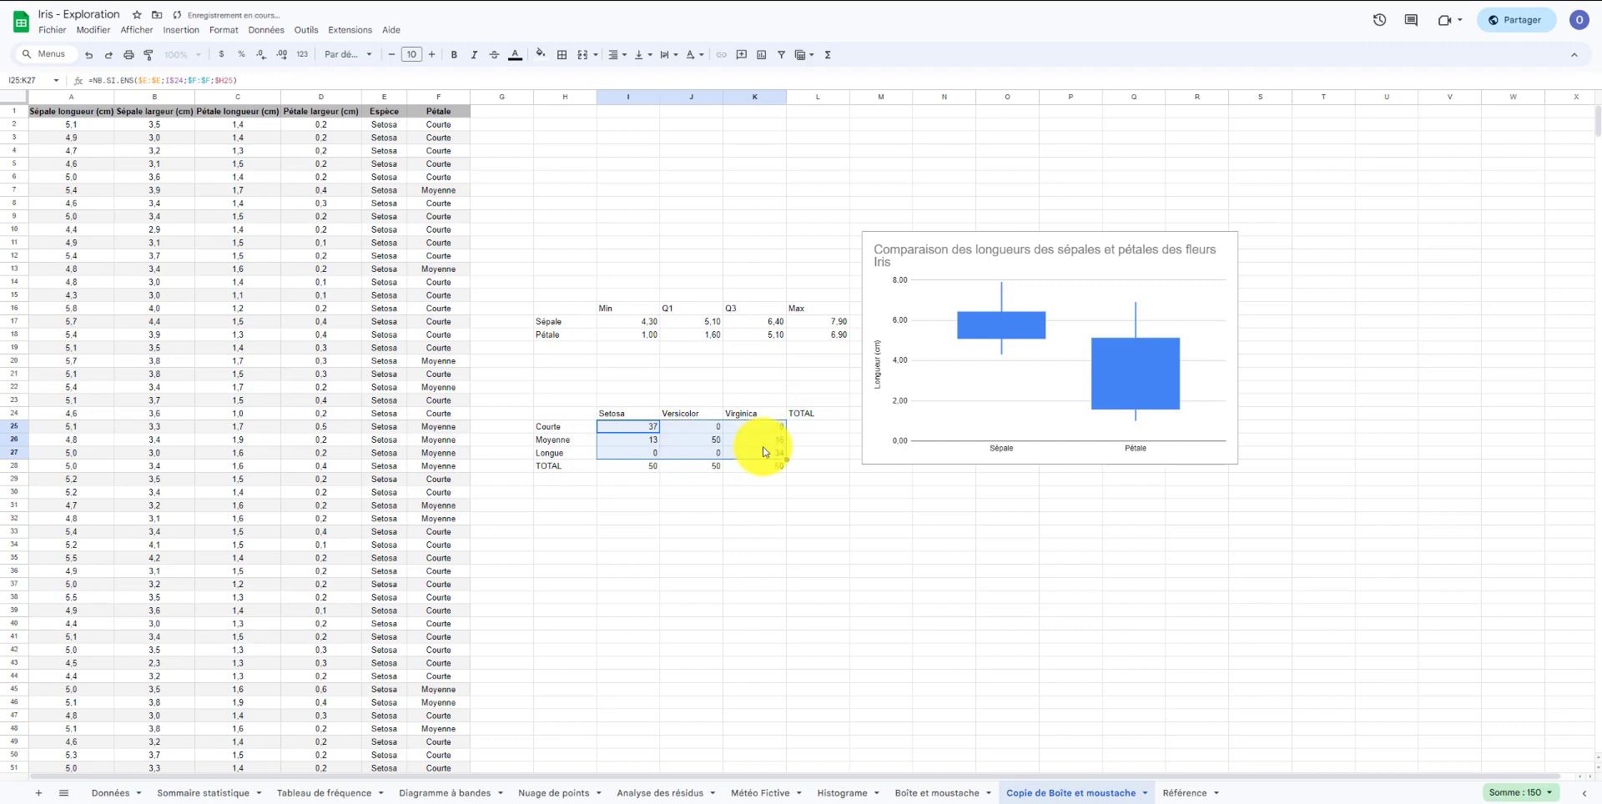
pyautogui.click(711, 466)
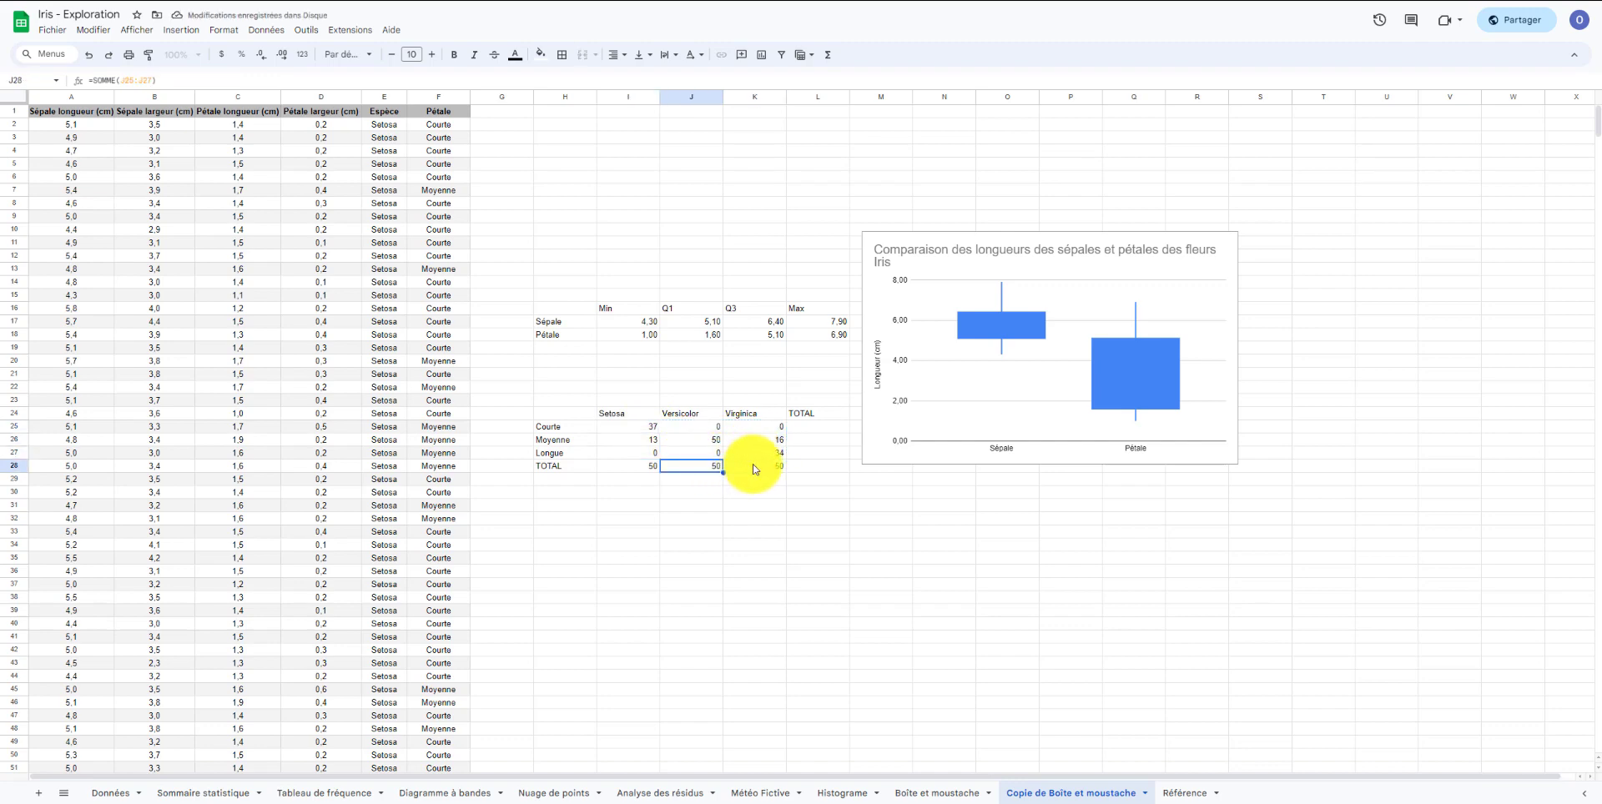
pyautogui.click(753, 467)
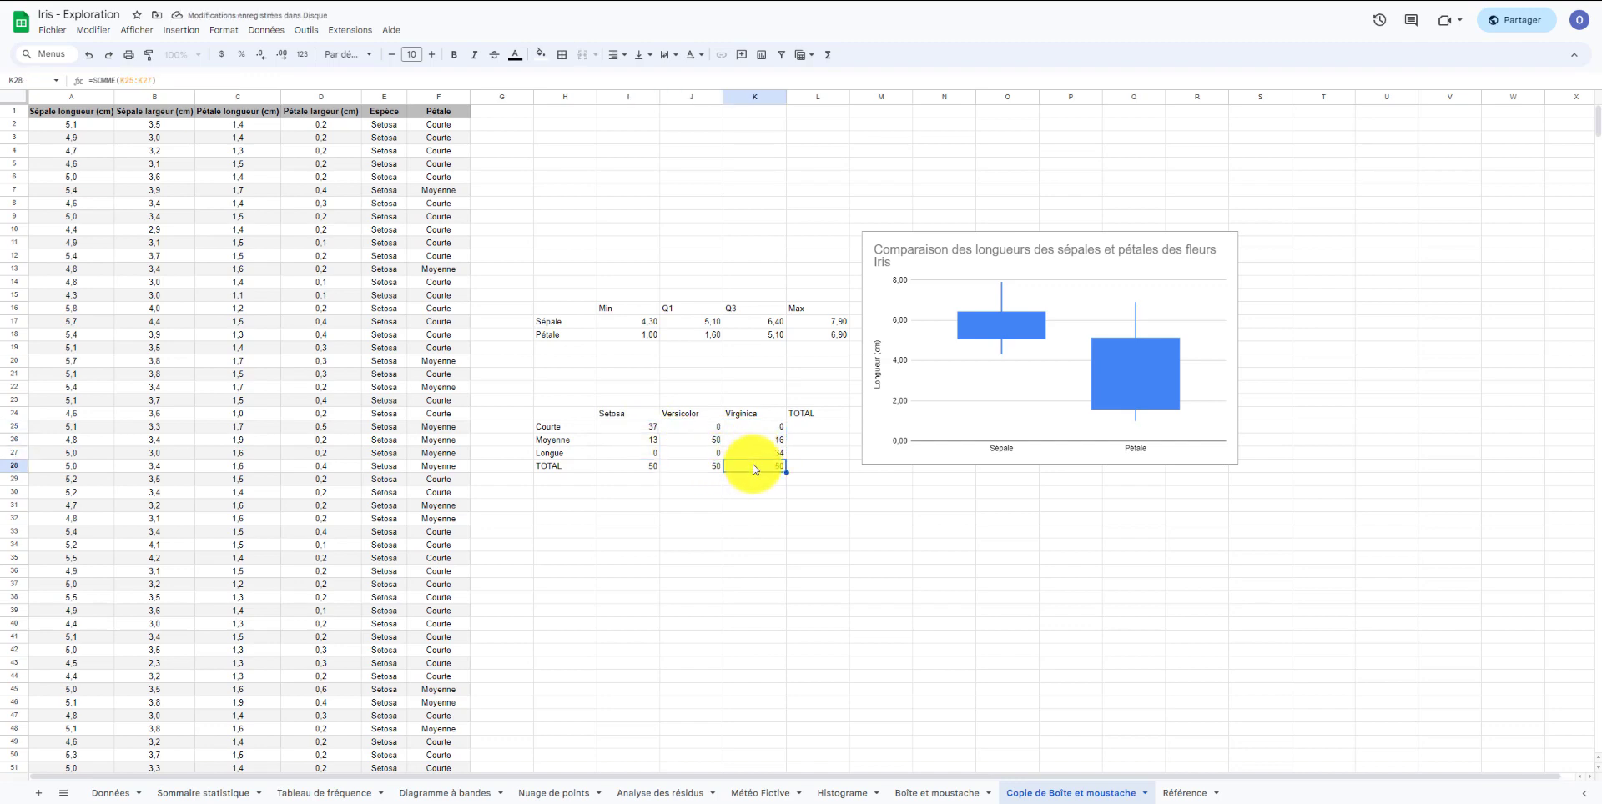
pyautogui.click(712, 440)
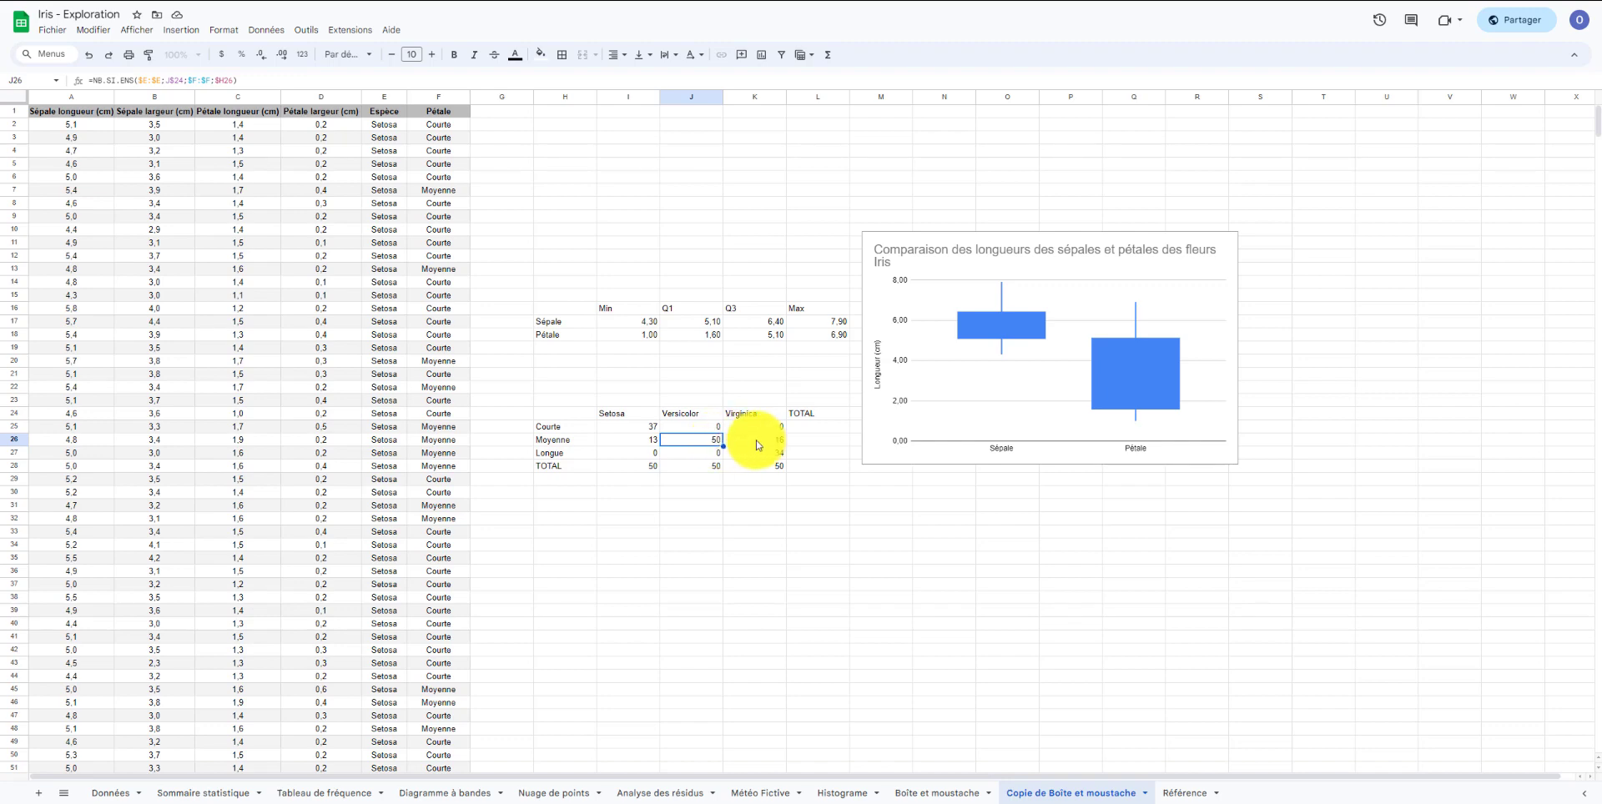
pyautogui.click(772, 444)
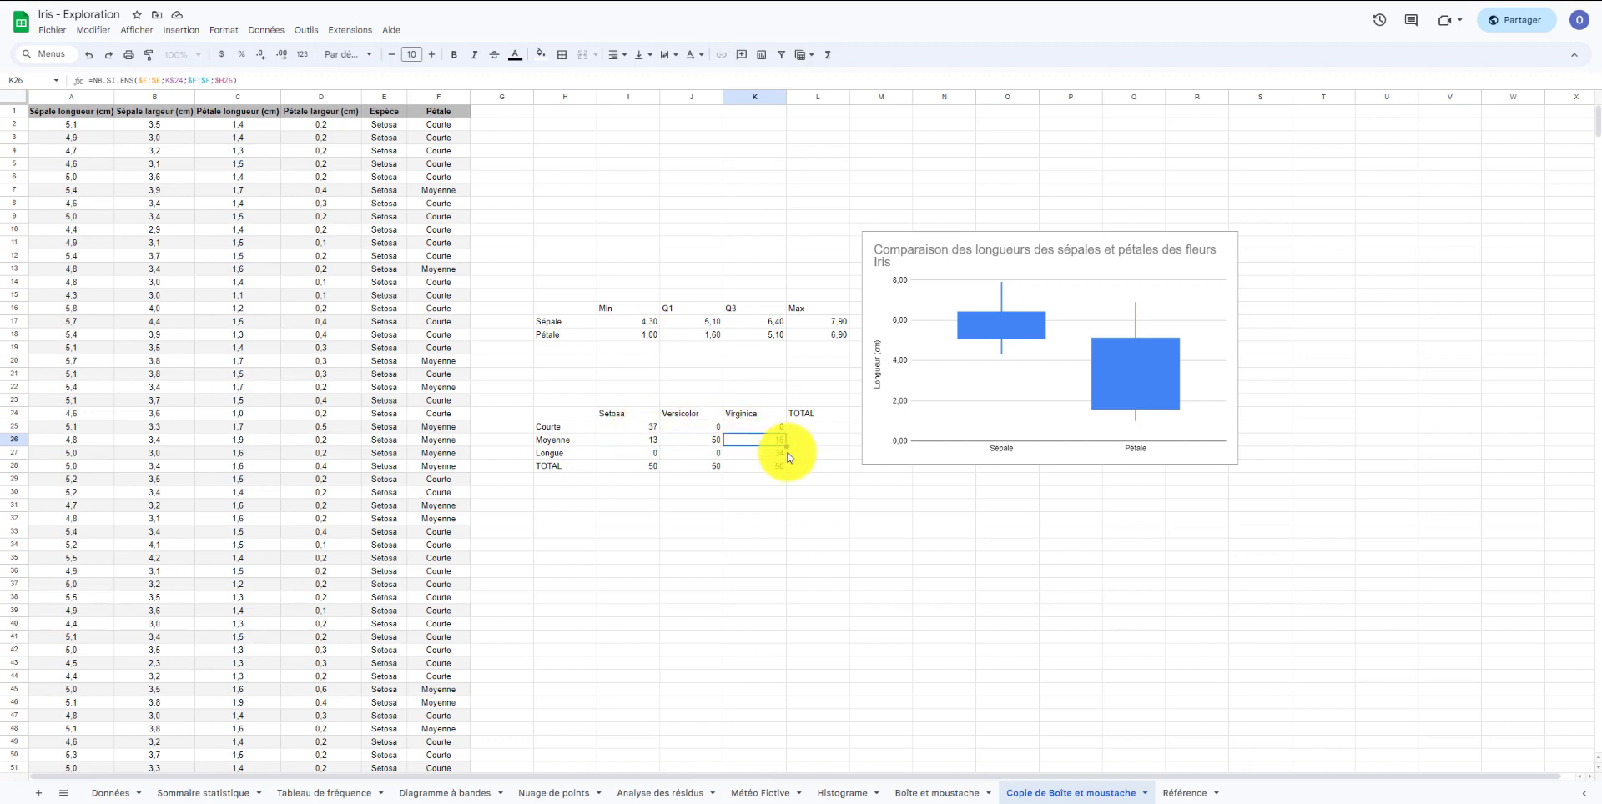
# Total the Courte row with SOMME(I25:K25) in the TOTAL column.
pyautogui.click(804, 431)
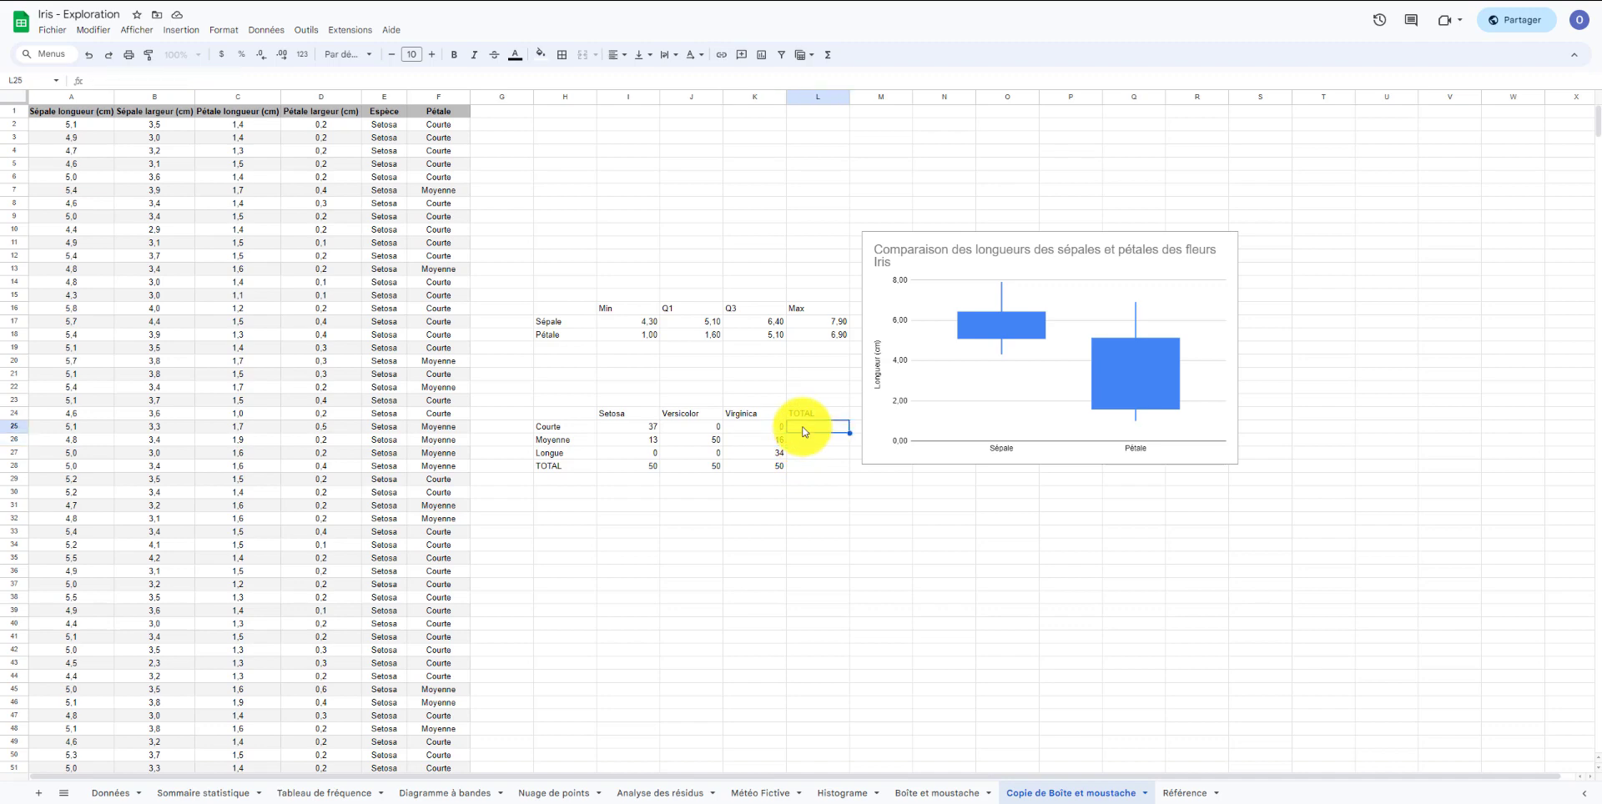
pyautogui.write('=SOMME(')
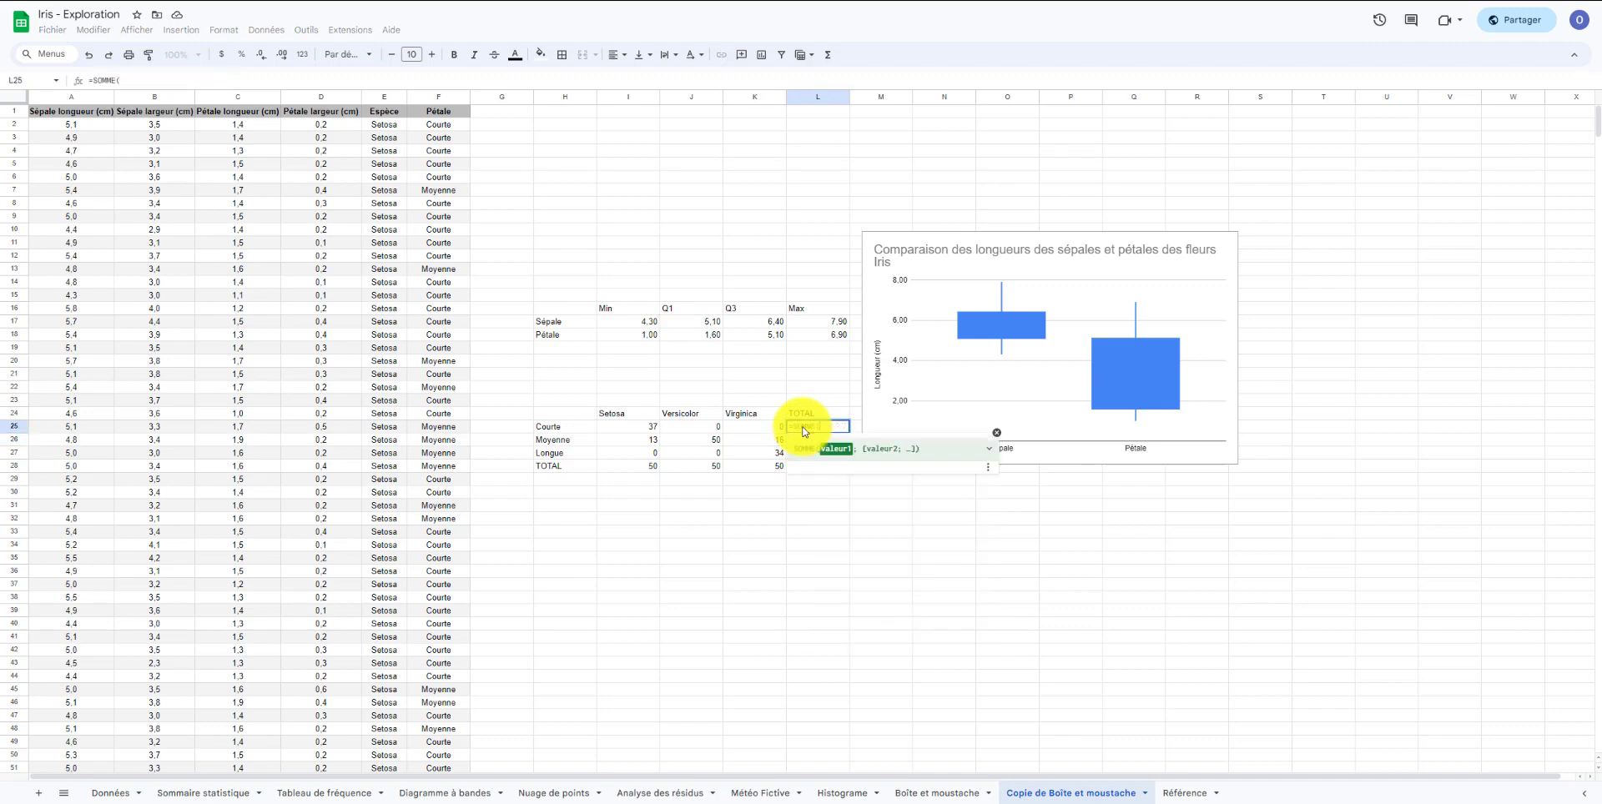
pyautogui.moveTo(624, 432); pyautogui.dragTo(748, 431)
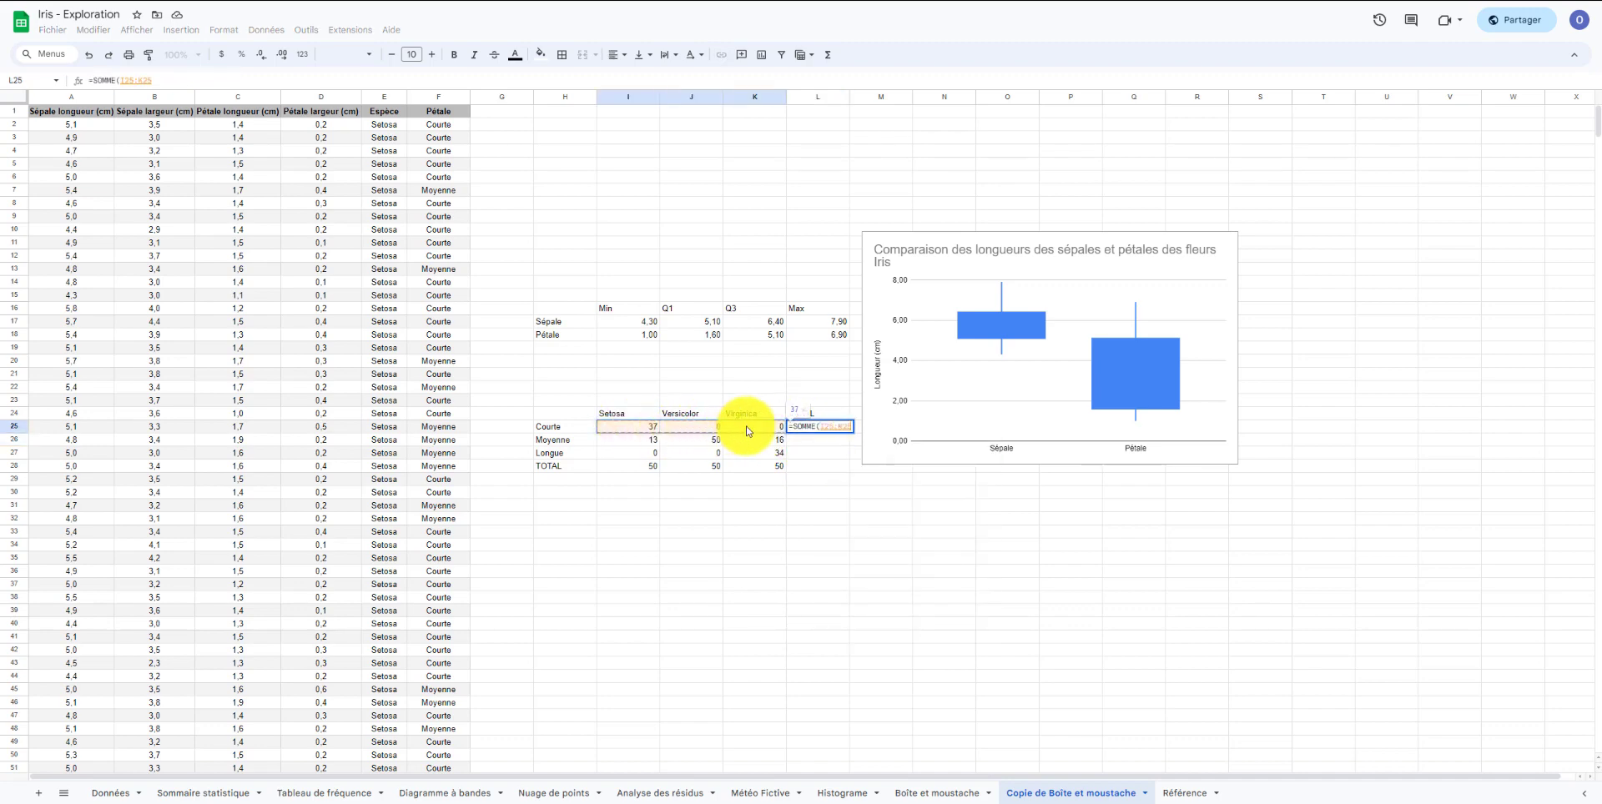
pyautogui.press('Return')
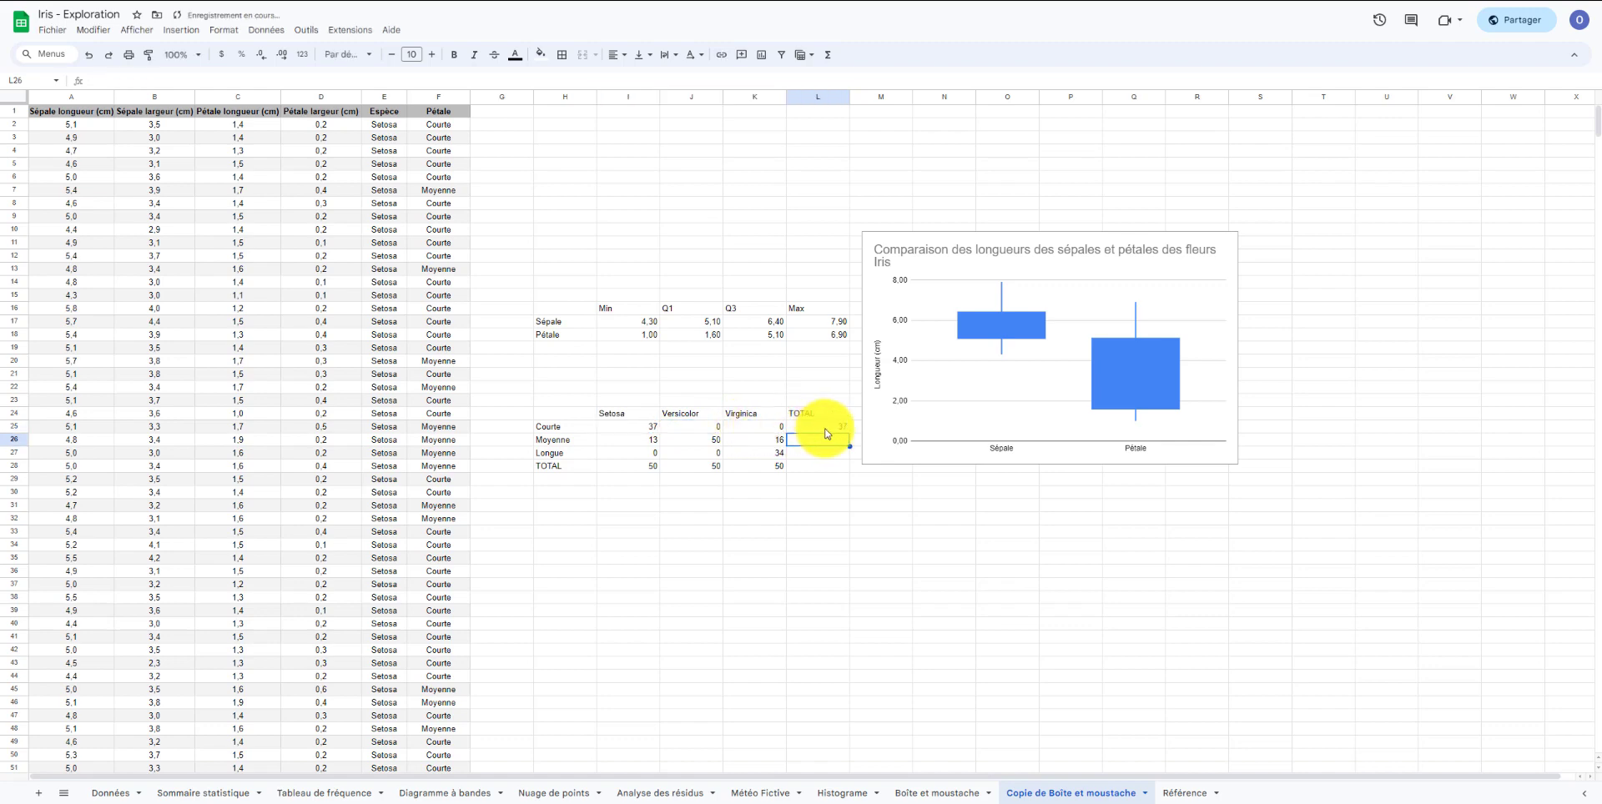
# Copy the row total formula down to the Moyenne, Longue and TOTAL rows.
pyautogui.click(824, 432)
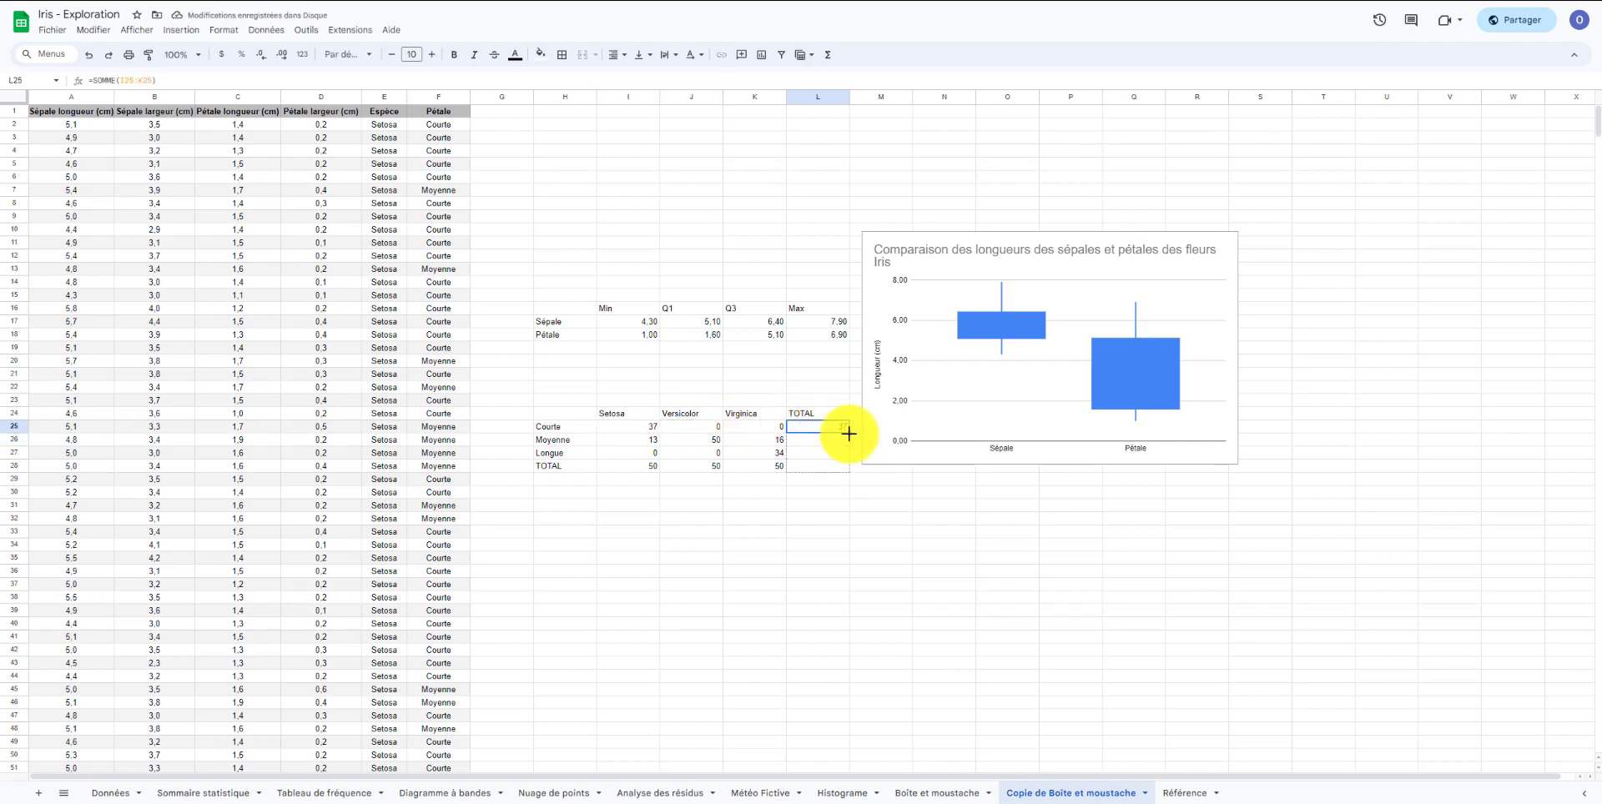
pyautogui.moveTo(849, 433); pyautogui.dragTo(844, 464)
pyautogui.click(831, 466)
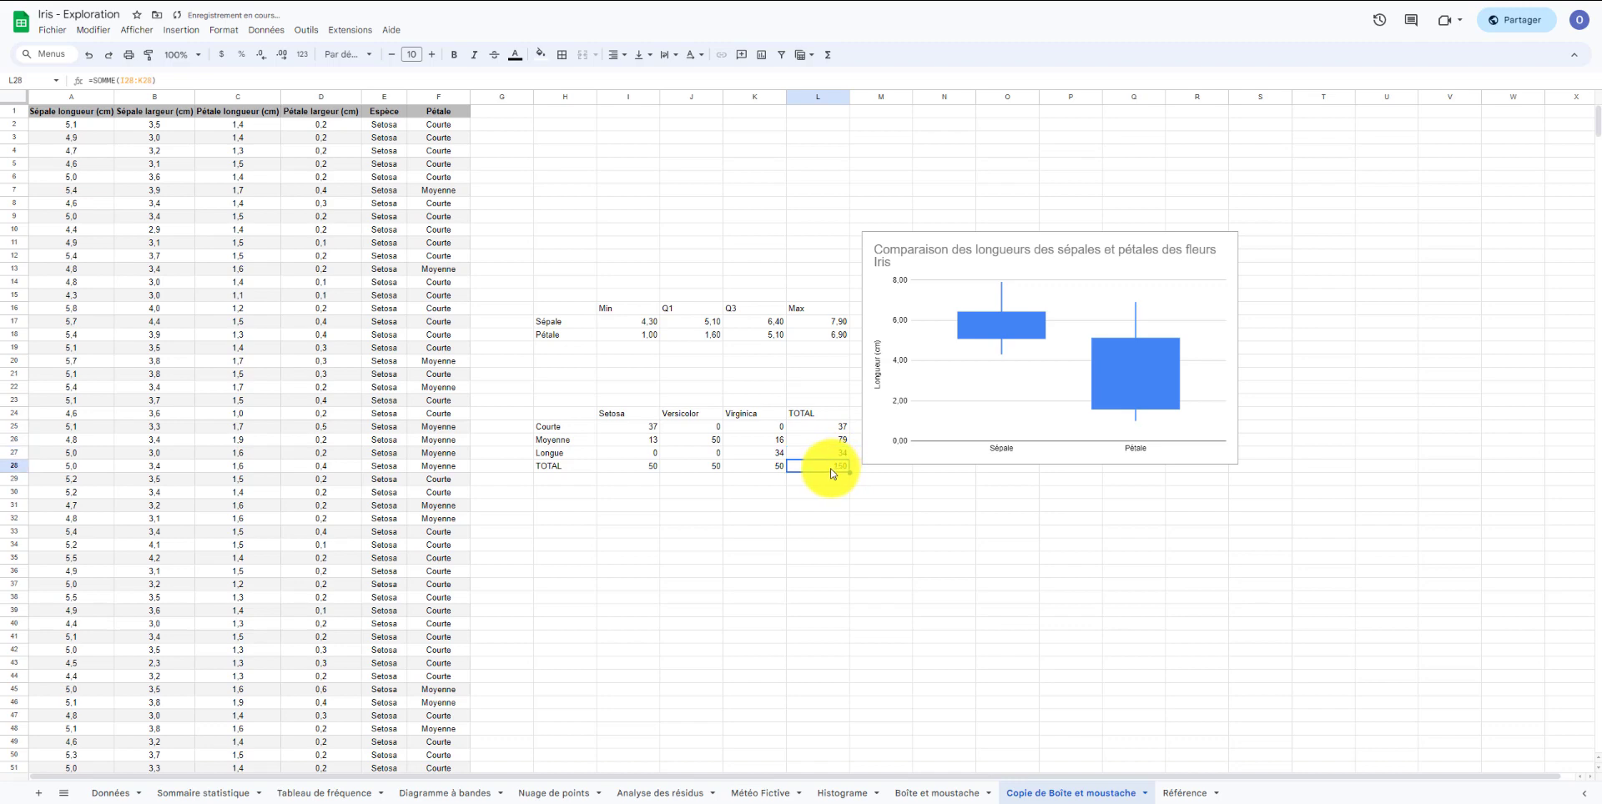
# Replace the grand total in the TOTAL row with SOMME(L25:L27).
pyautogui.press('Delete')
pyautogui.write('=somm')
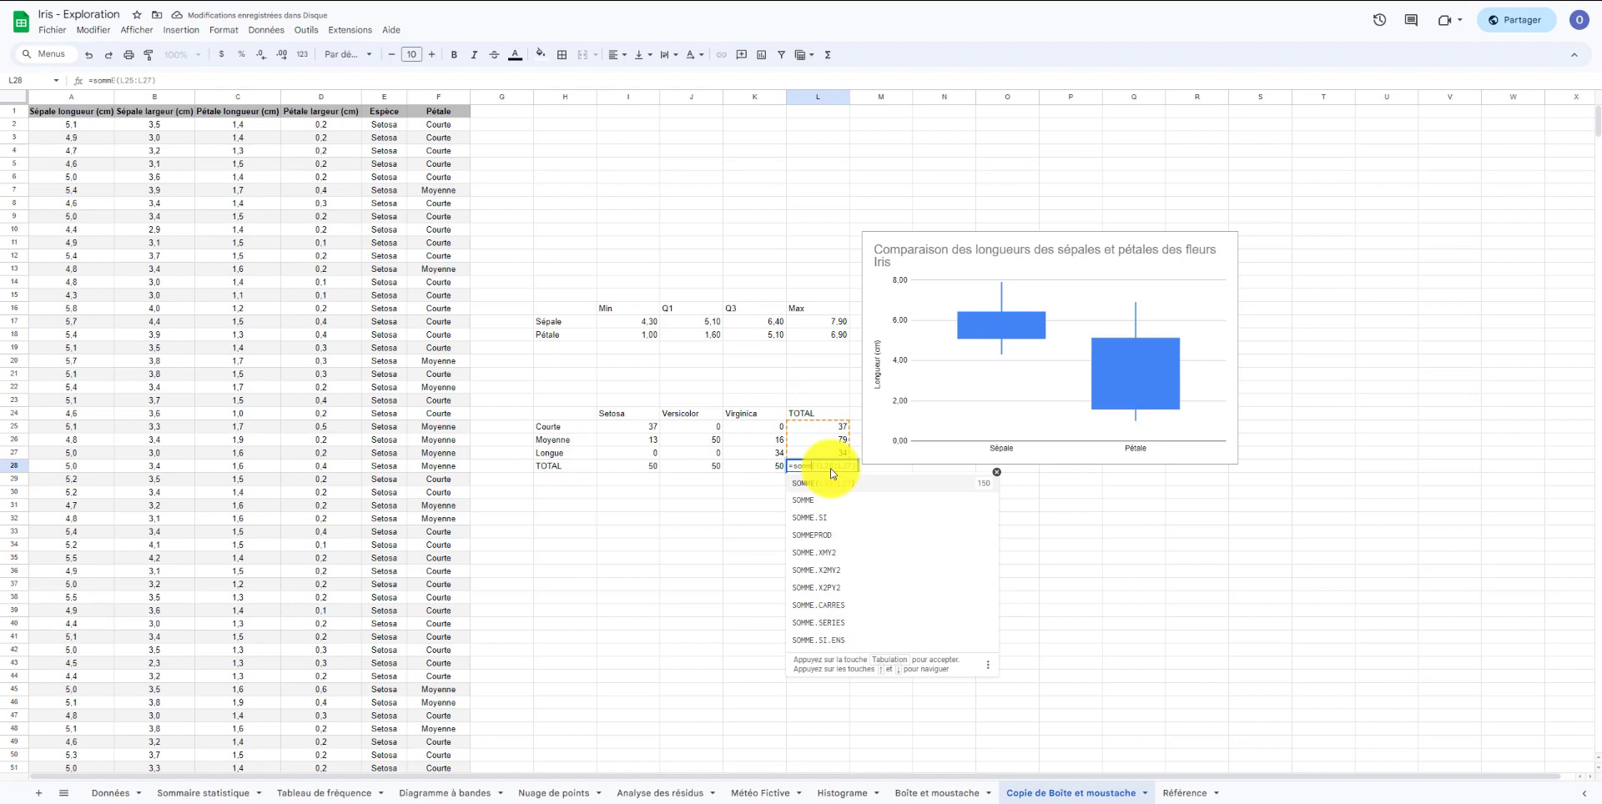
pyautogui.write('e(')
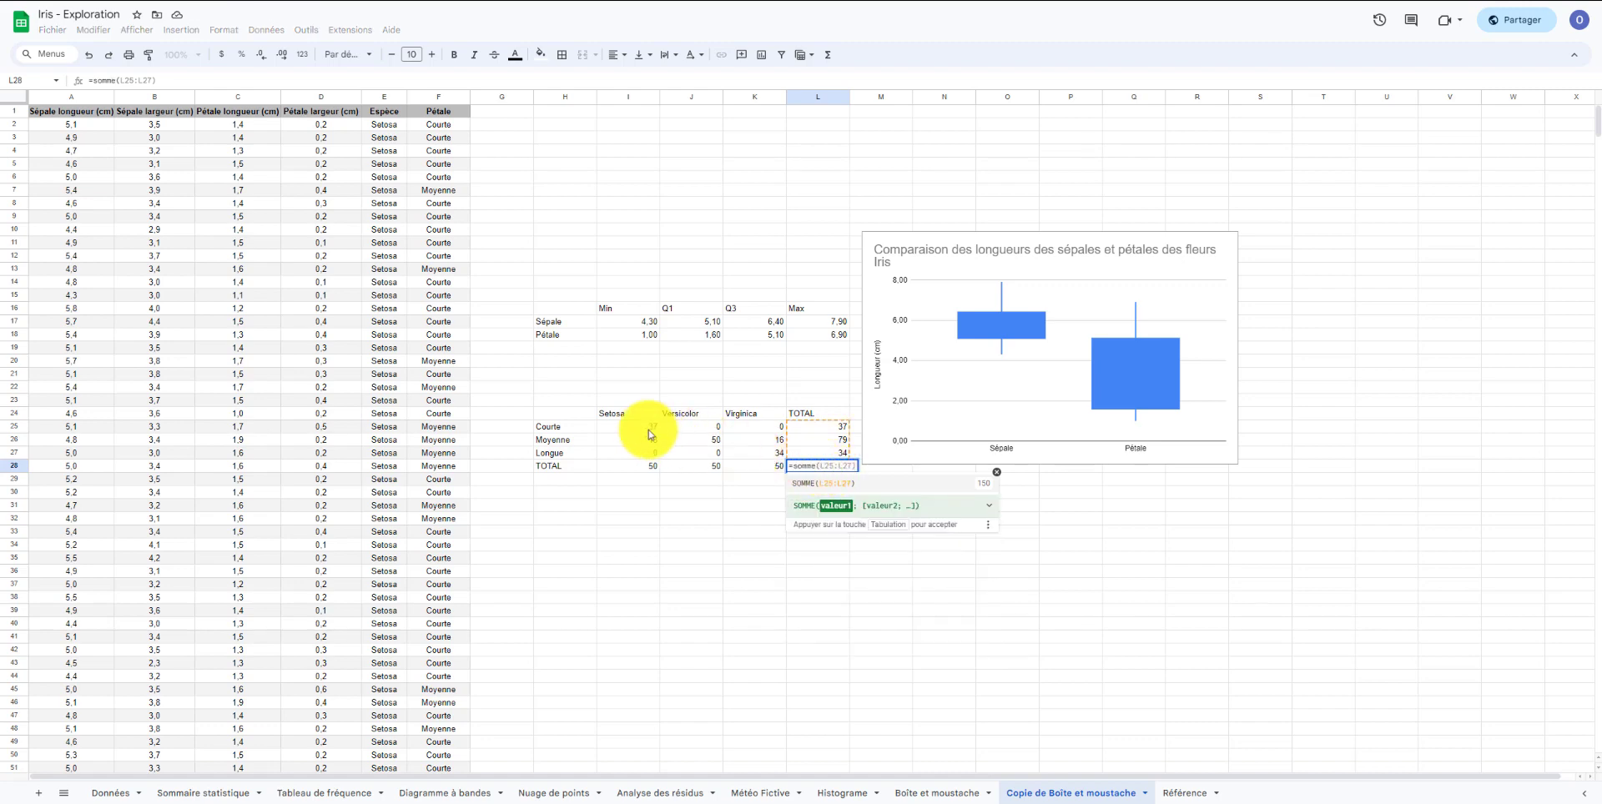
pyautogui.moveTo(644, 428); pyautogui.dragTo(745, 455)
pyautogui.press('Return')
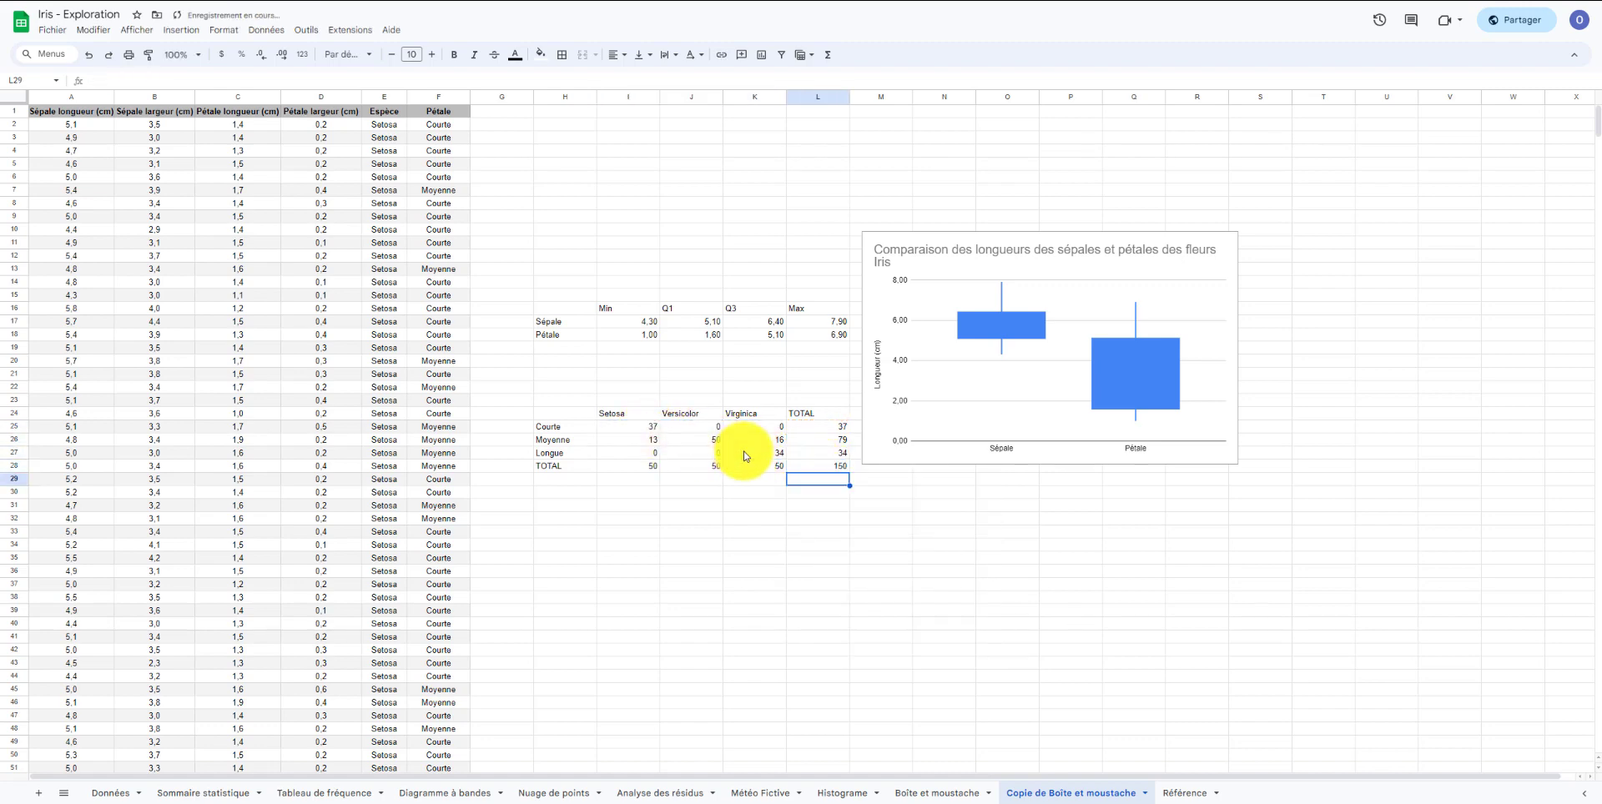
pyautogui.click(751, 531)
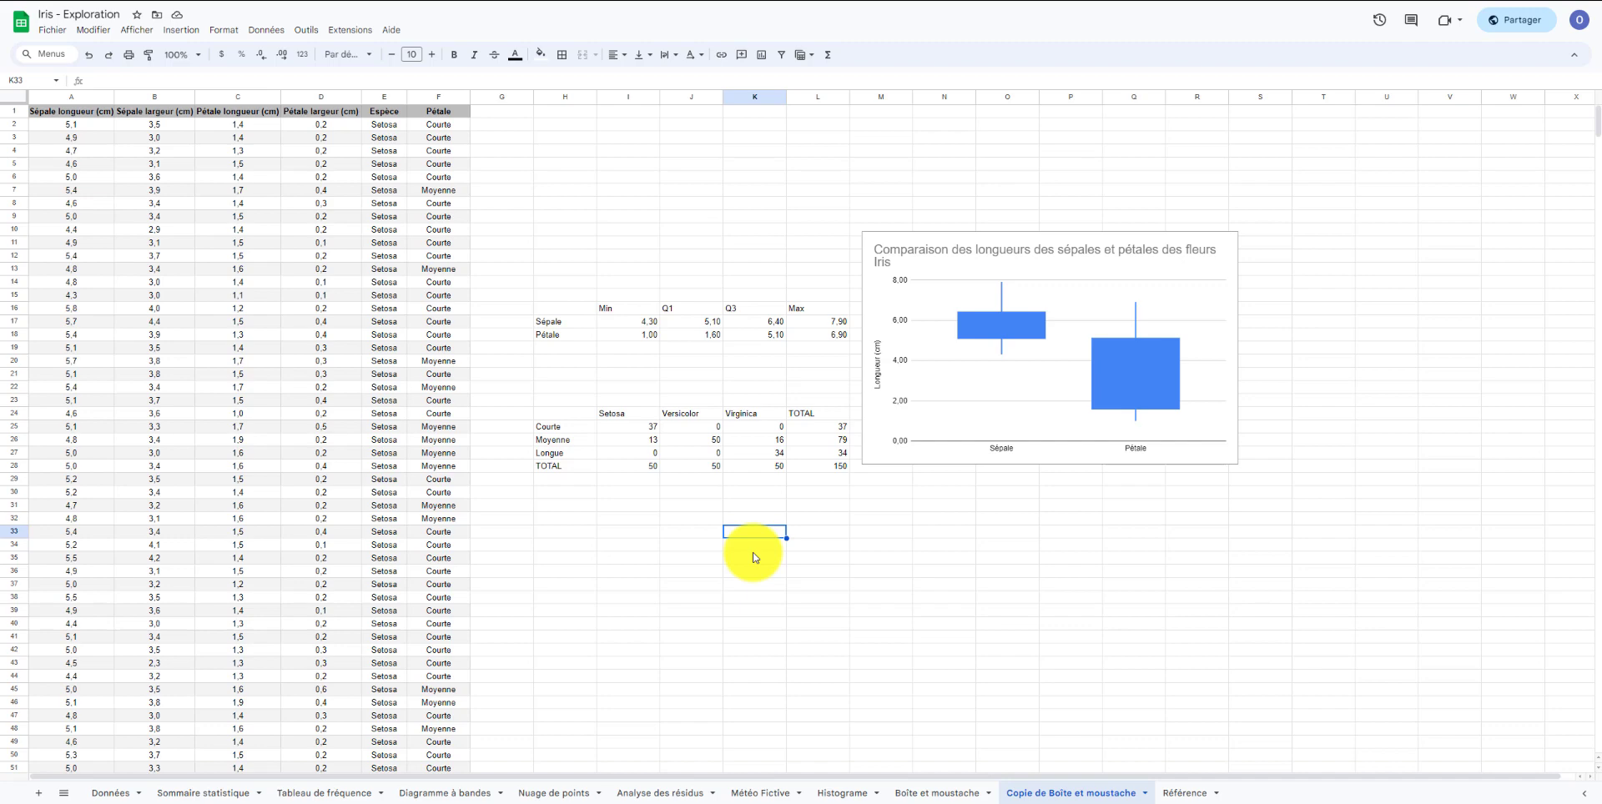
# Merge the cells above the species names and enter the heading Espèce.
pyautogui.moveTo(748, 404); pyautogui.dragTo(639, 404)
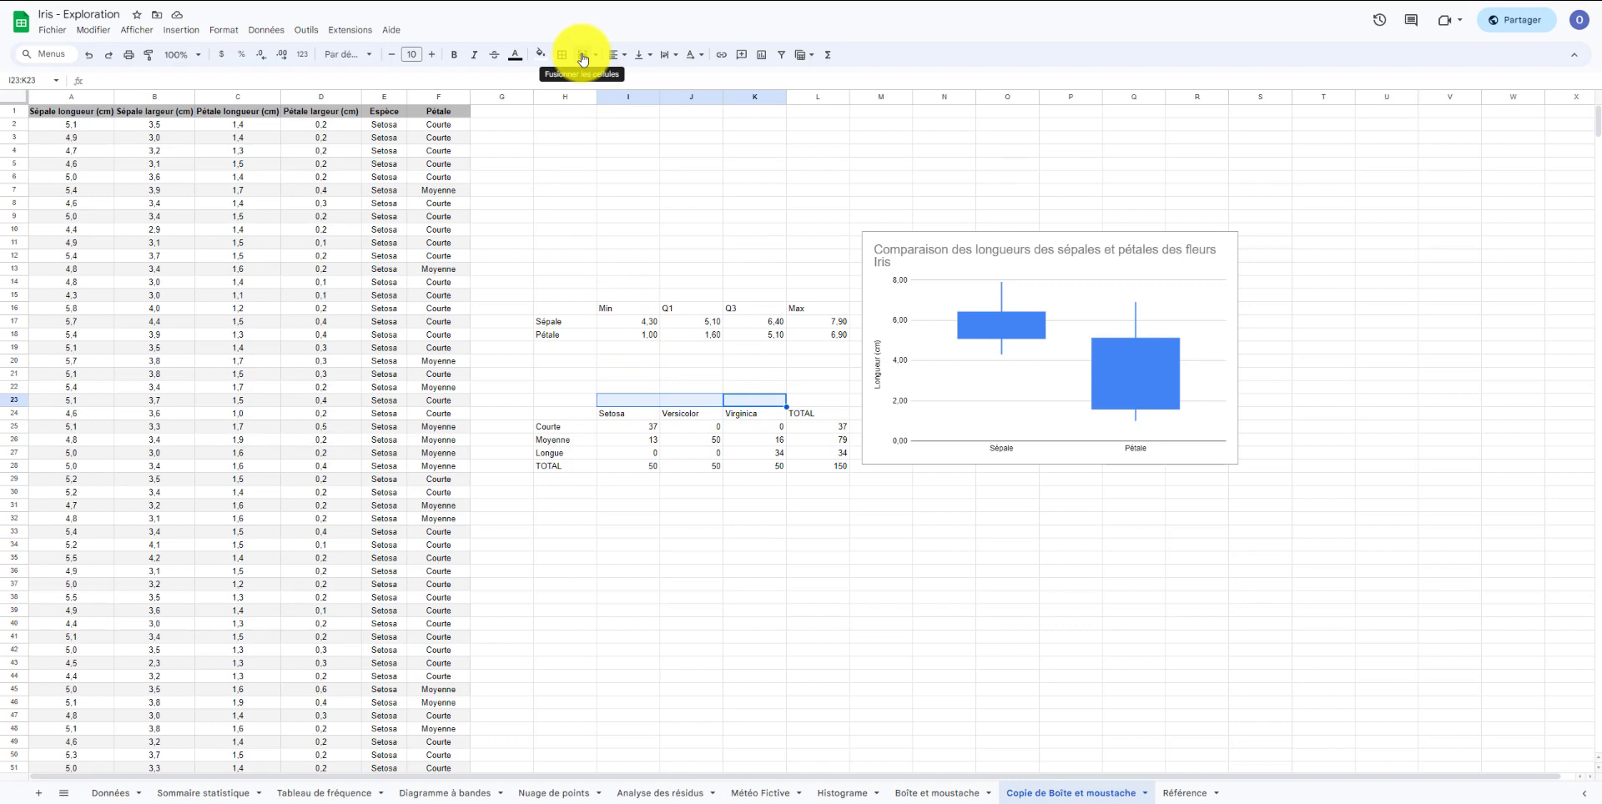
pyautogui.click(582, 55)
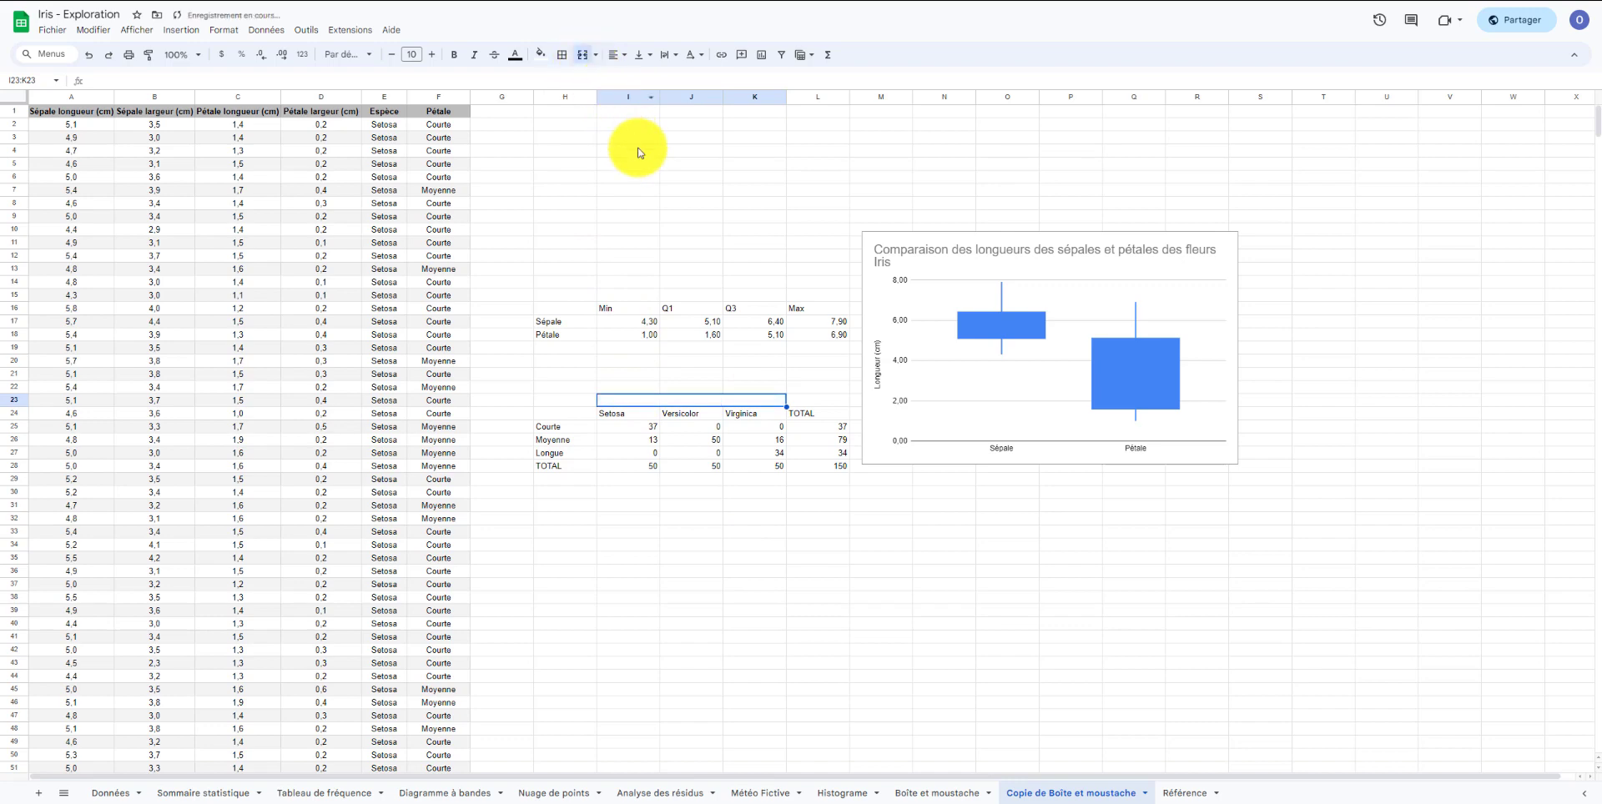
pyautogui.write('Esp')
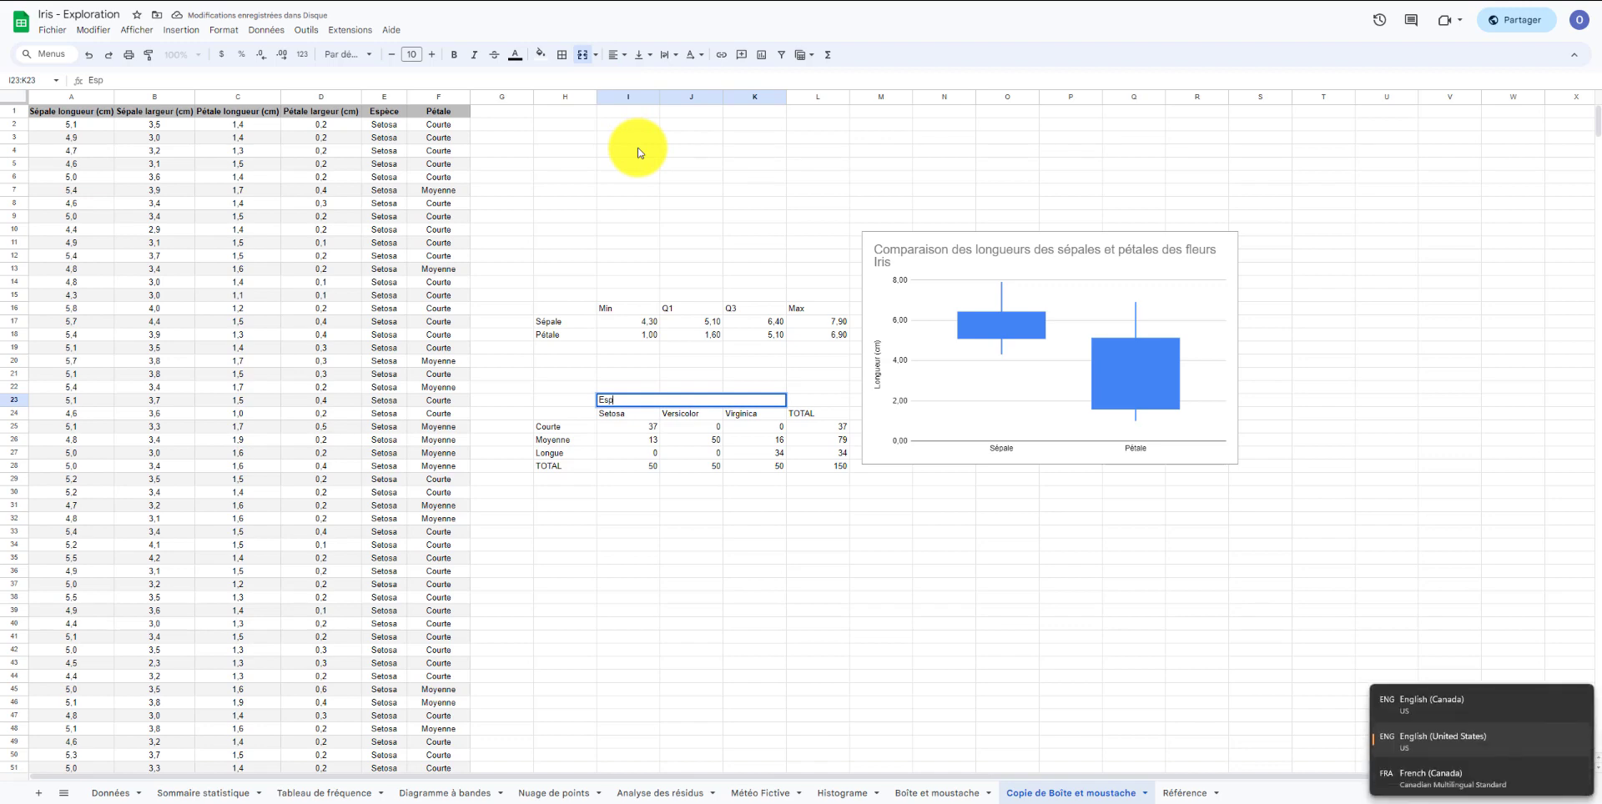
pyautogui.write('èc')
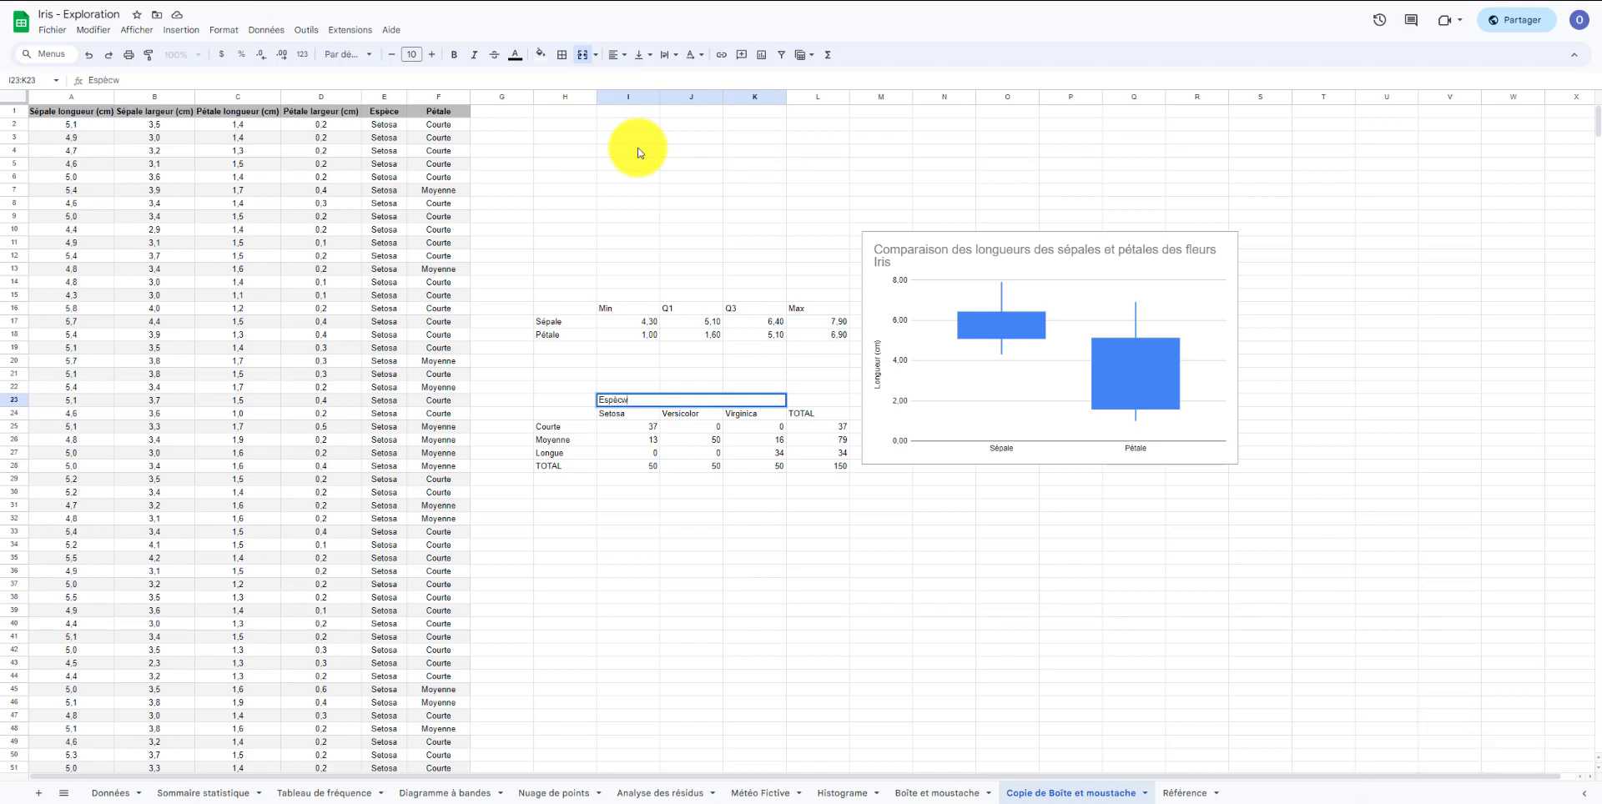
pyautogui.write('e')
pyautogui.moveTo(554, 507); pyautogui.dragTo(555, 520)
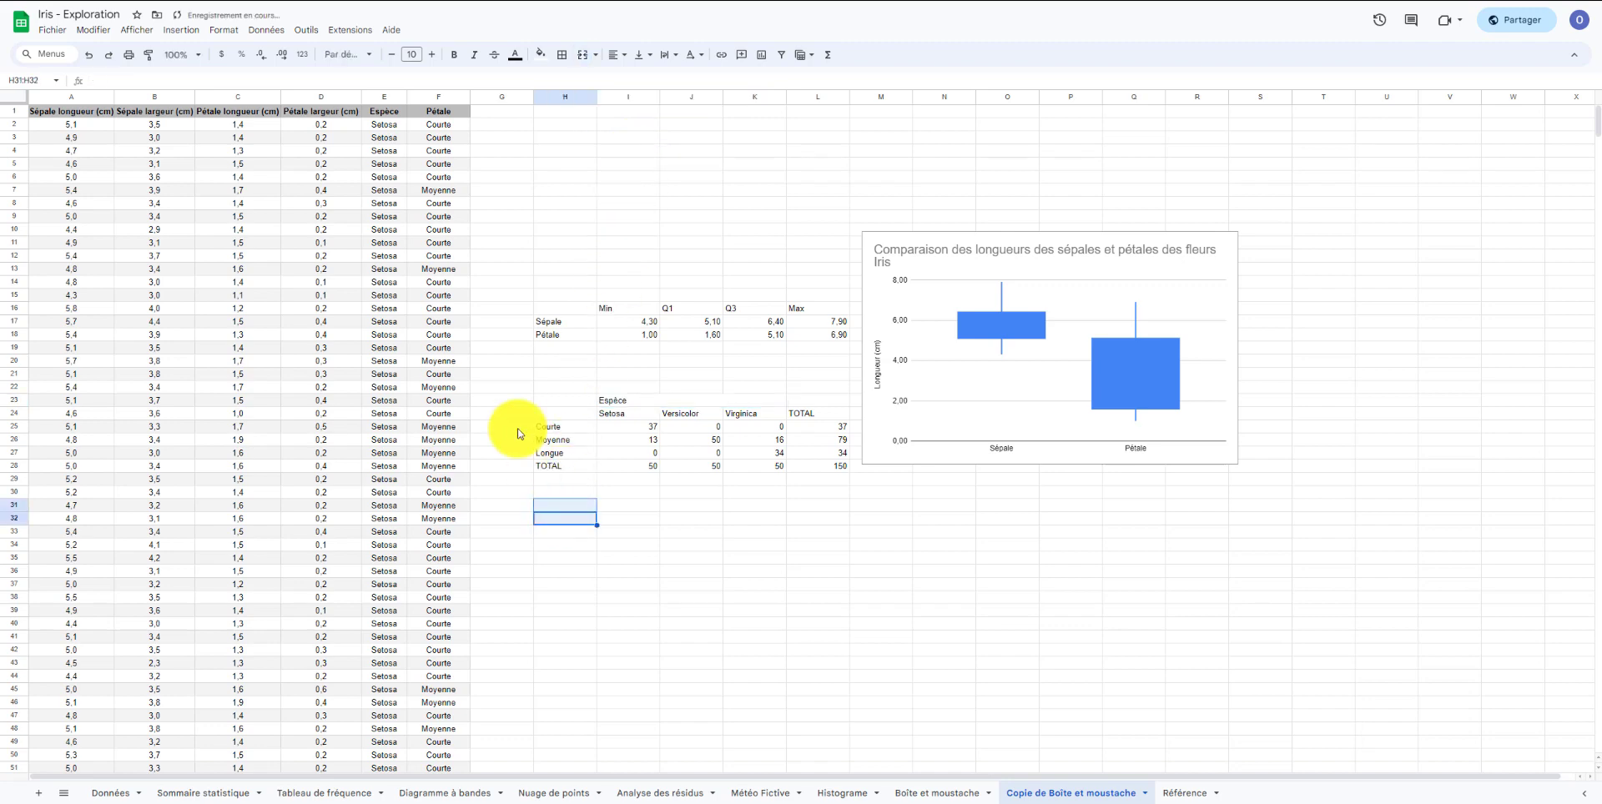
# Insert a new column to the left of column G.
pyautogui.click(501, 97)
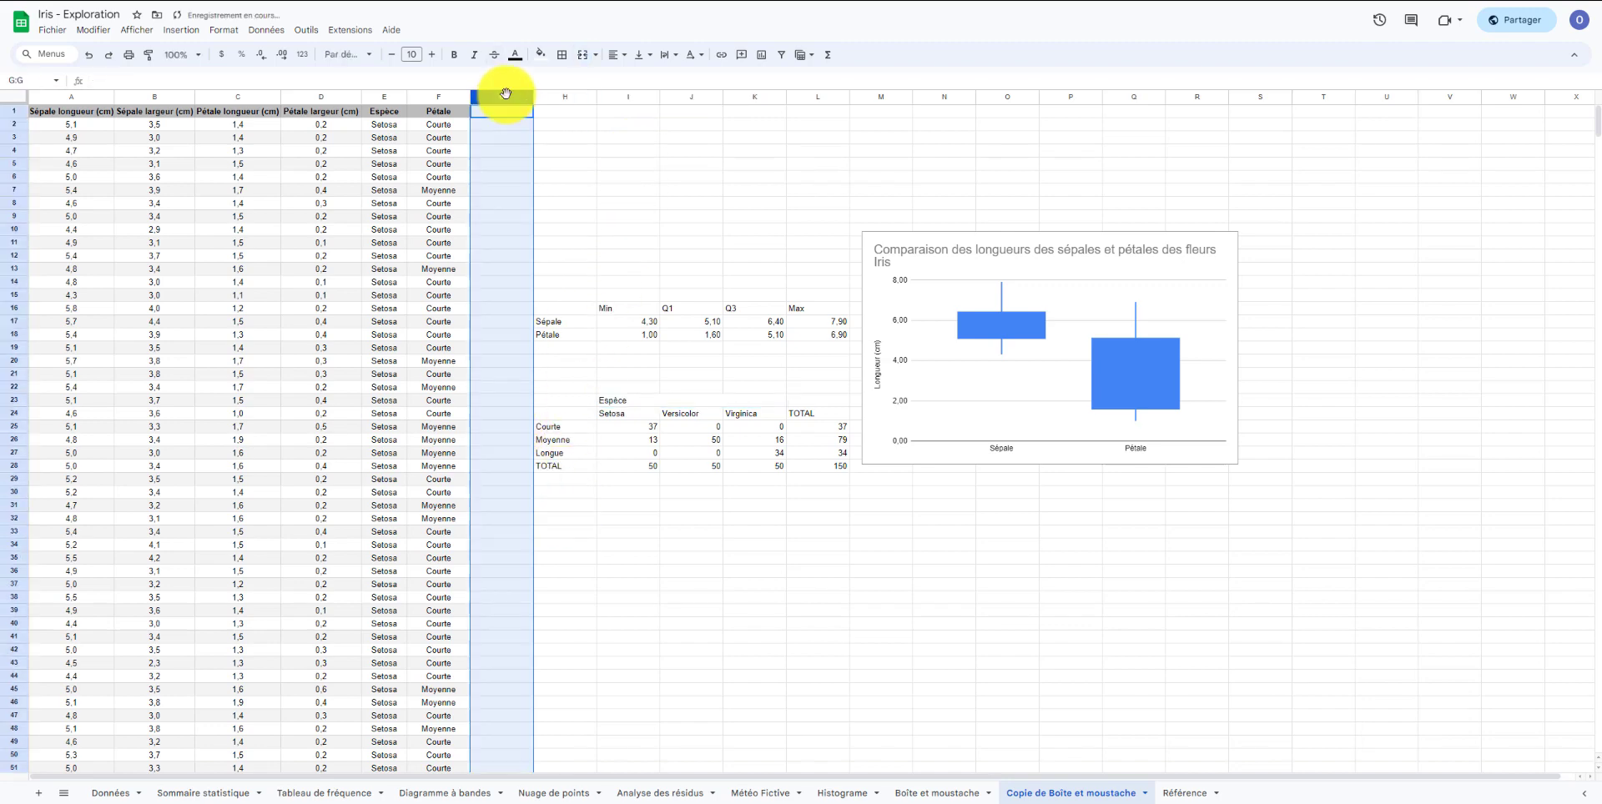
pyautogui.rightClick(501, 97)
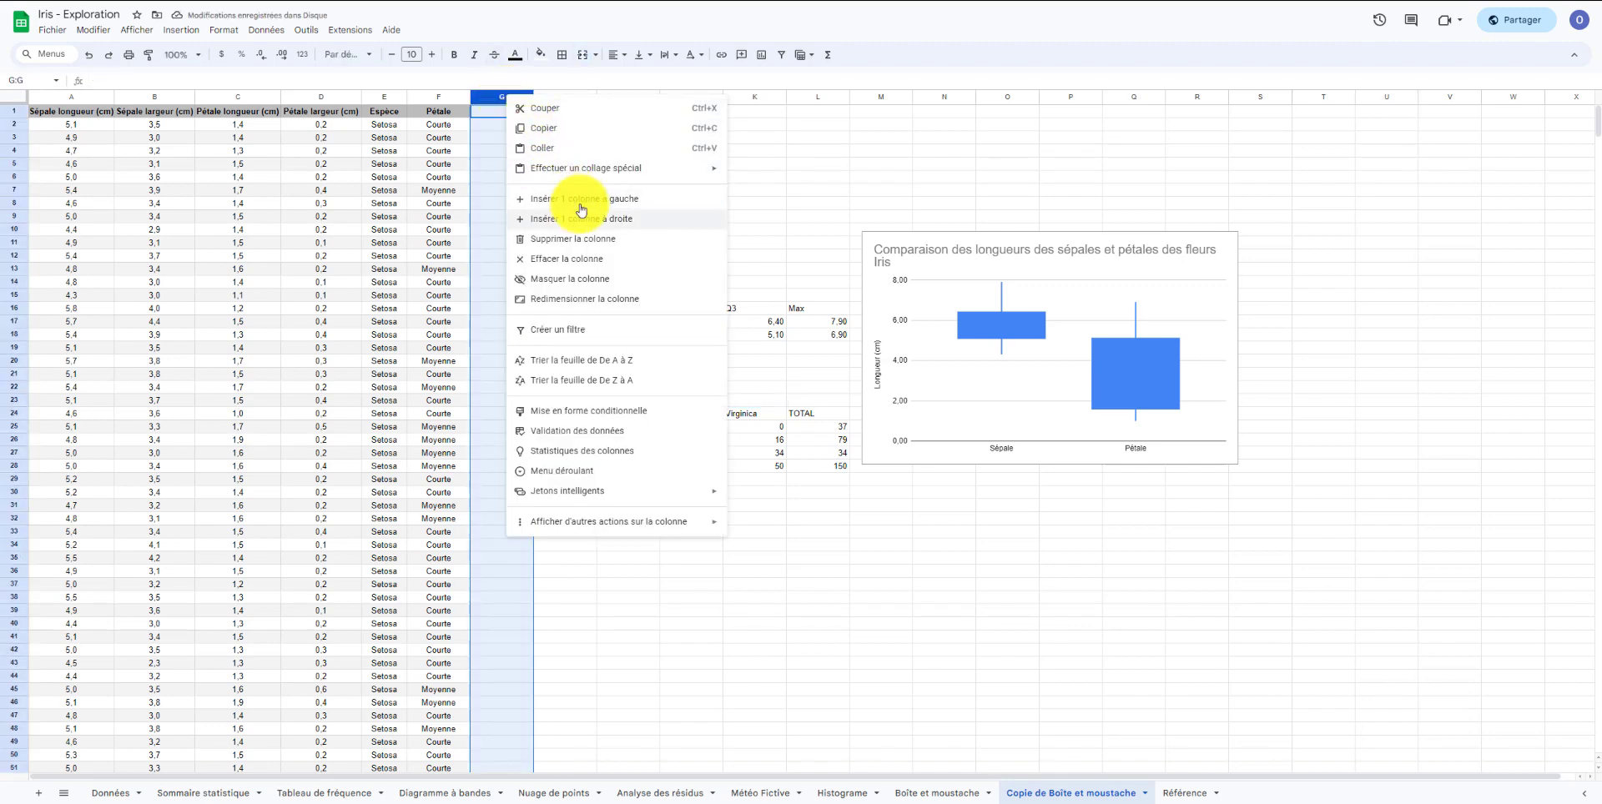
pyautogui.click(574, 201)
# Merge the three cells beside the Courte, Moyenne and Longue labels and enter Longueur (cm).
pyautogui.click(577, 431)
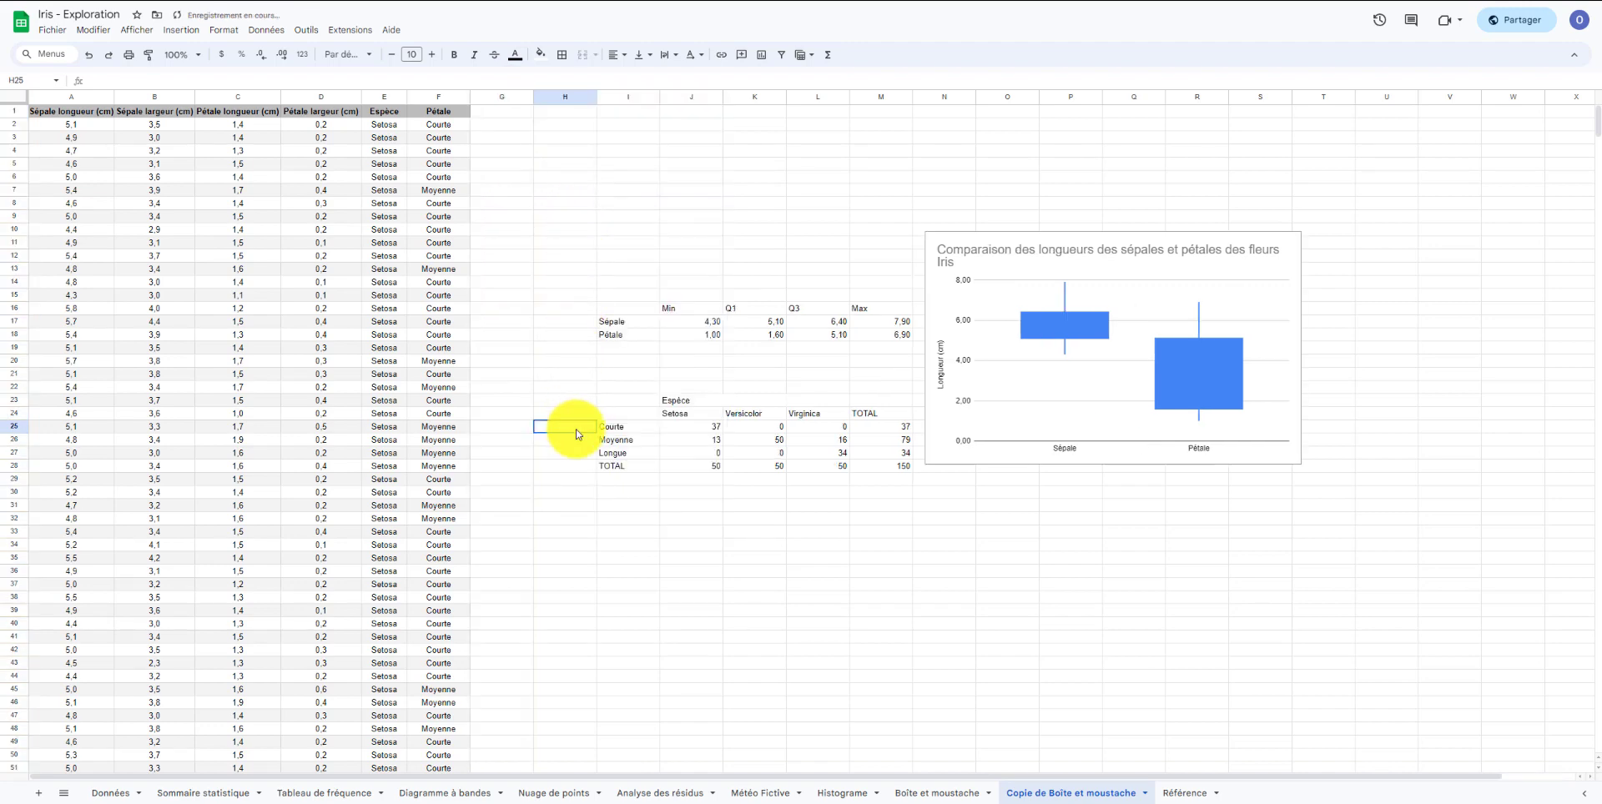
pyautogui.moveTo(577, 433); pyautogui.dragTo(577, 459)
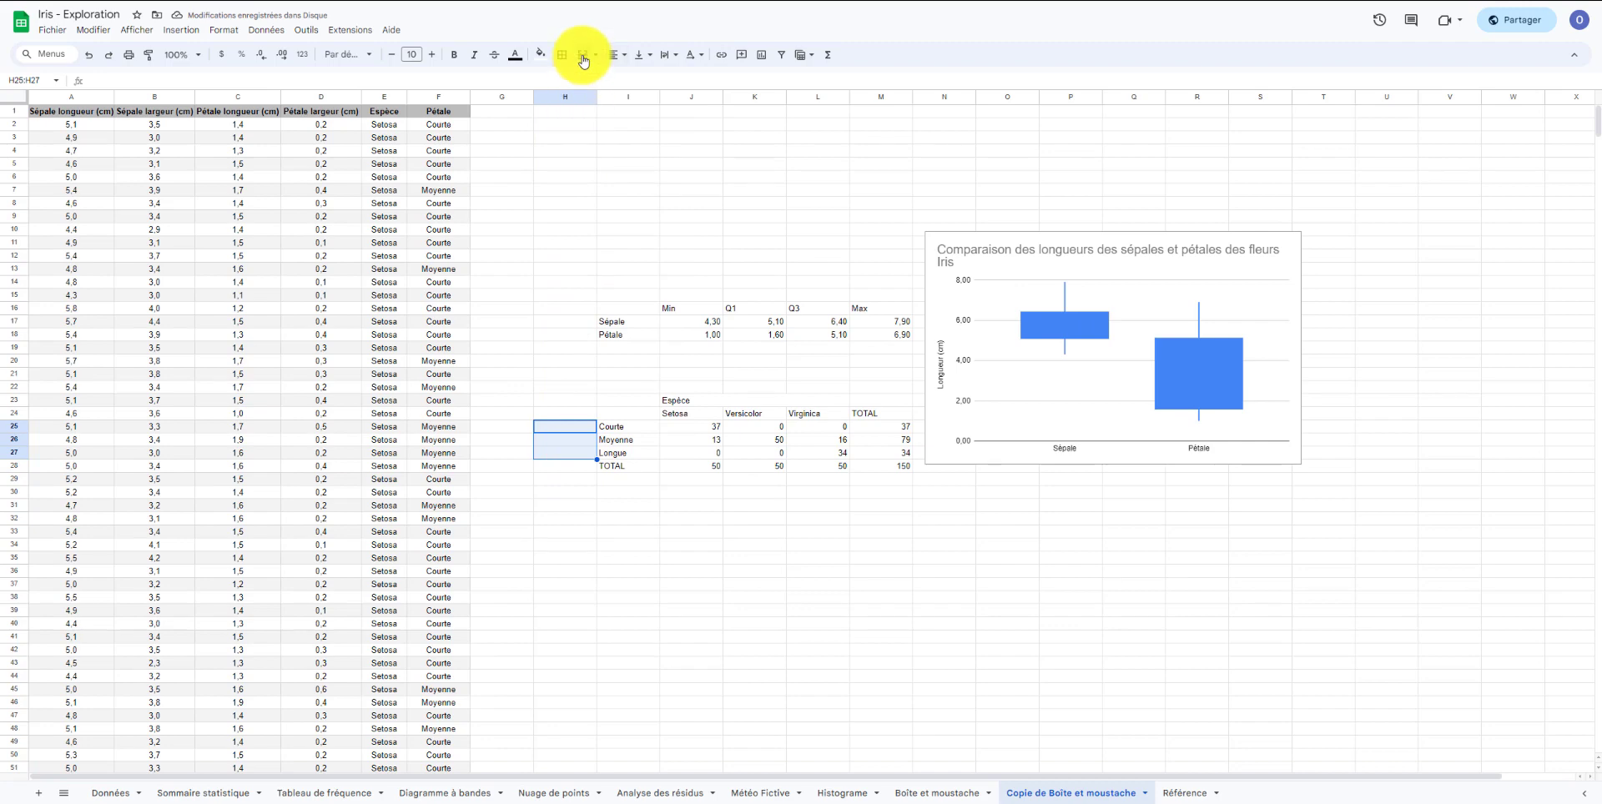
pyautogui.click(582, 55)
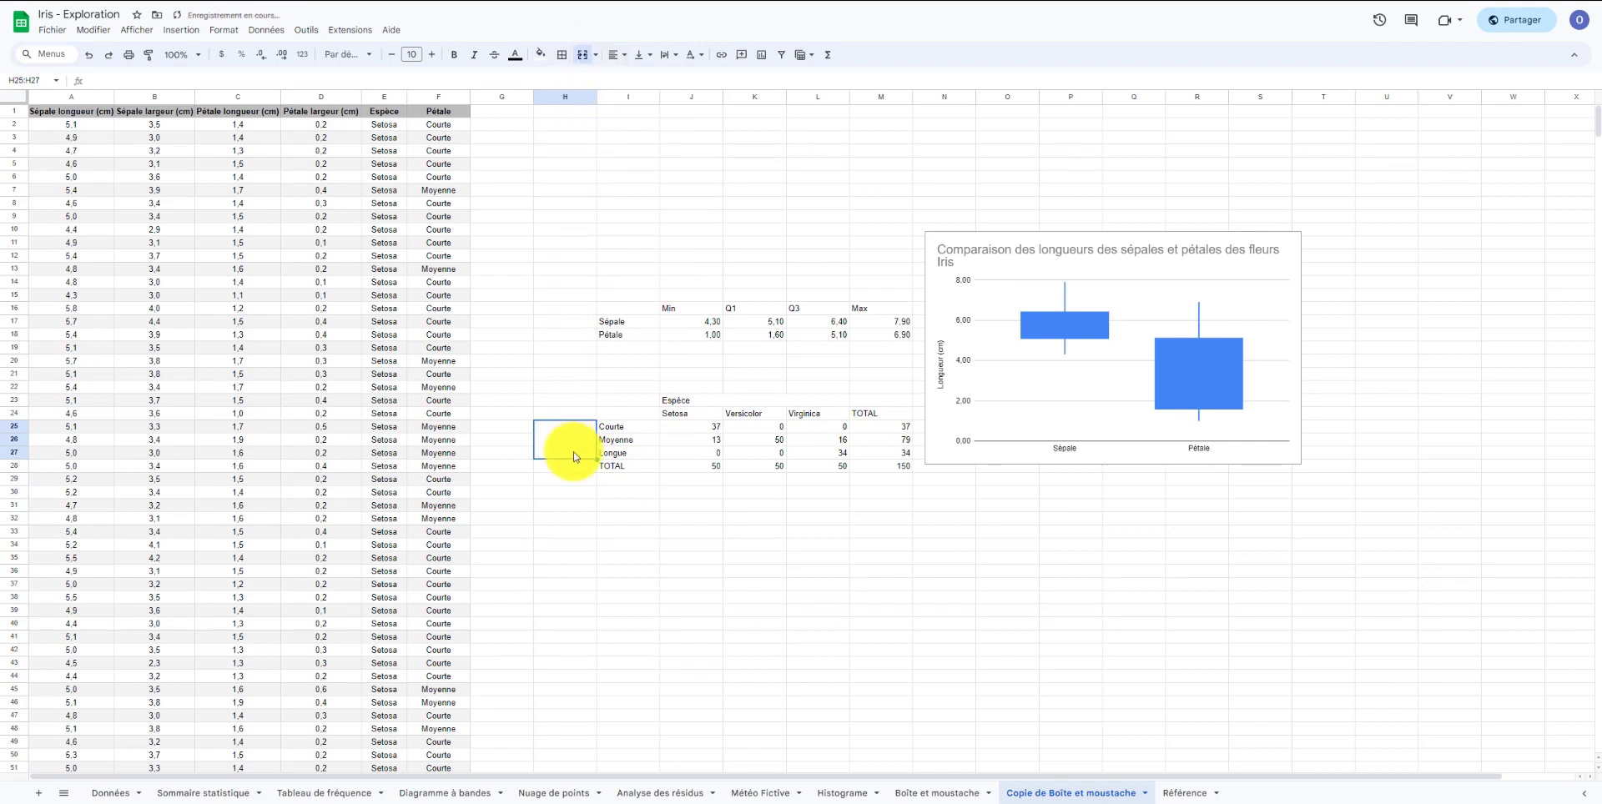
pyautogui.write('Longueur')
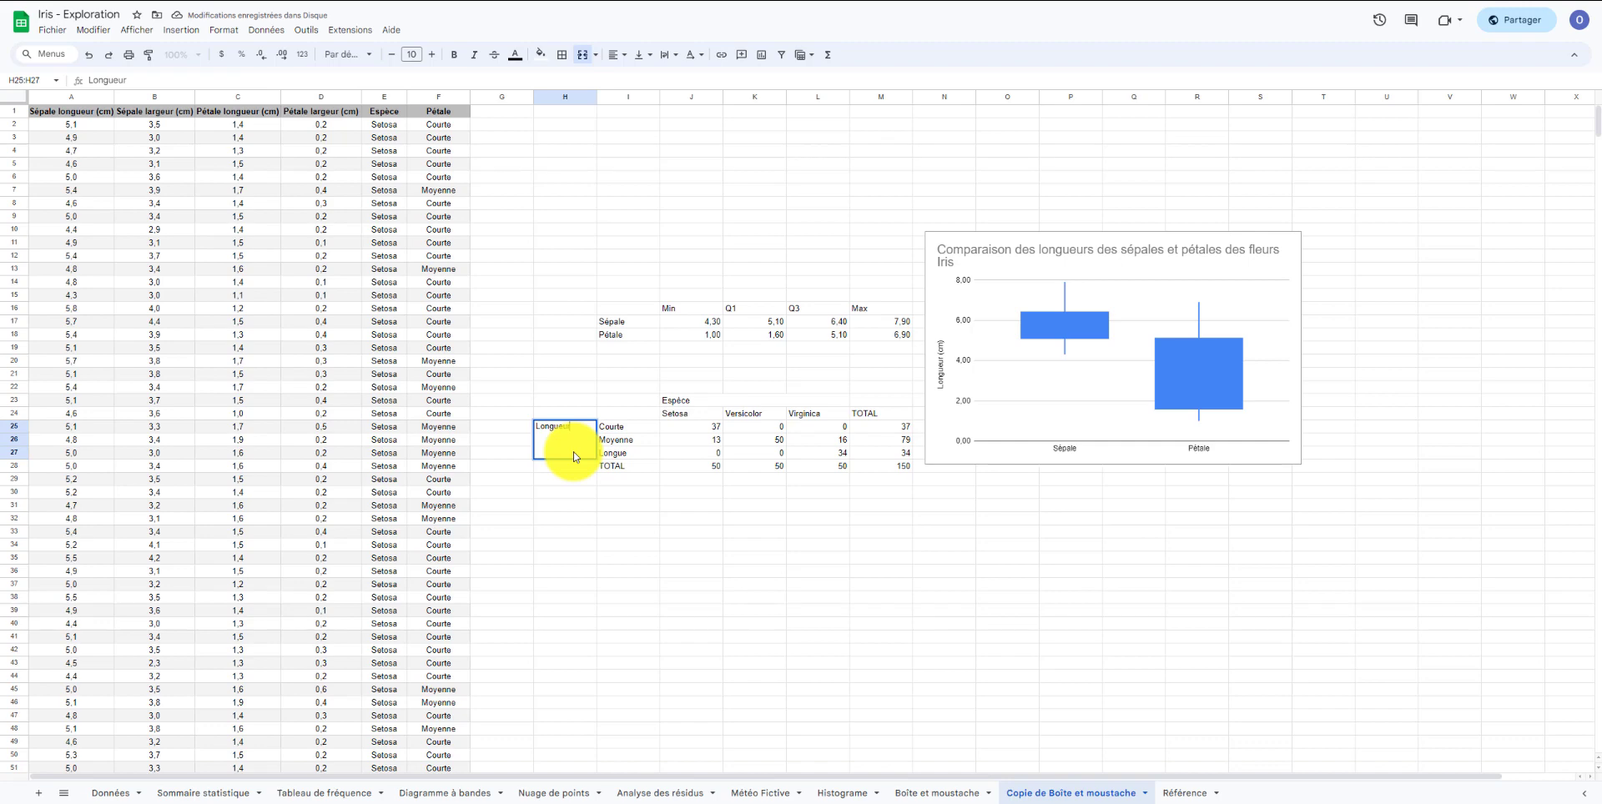
pyautogui.press('Return')
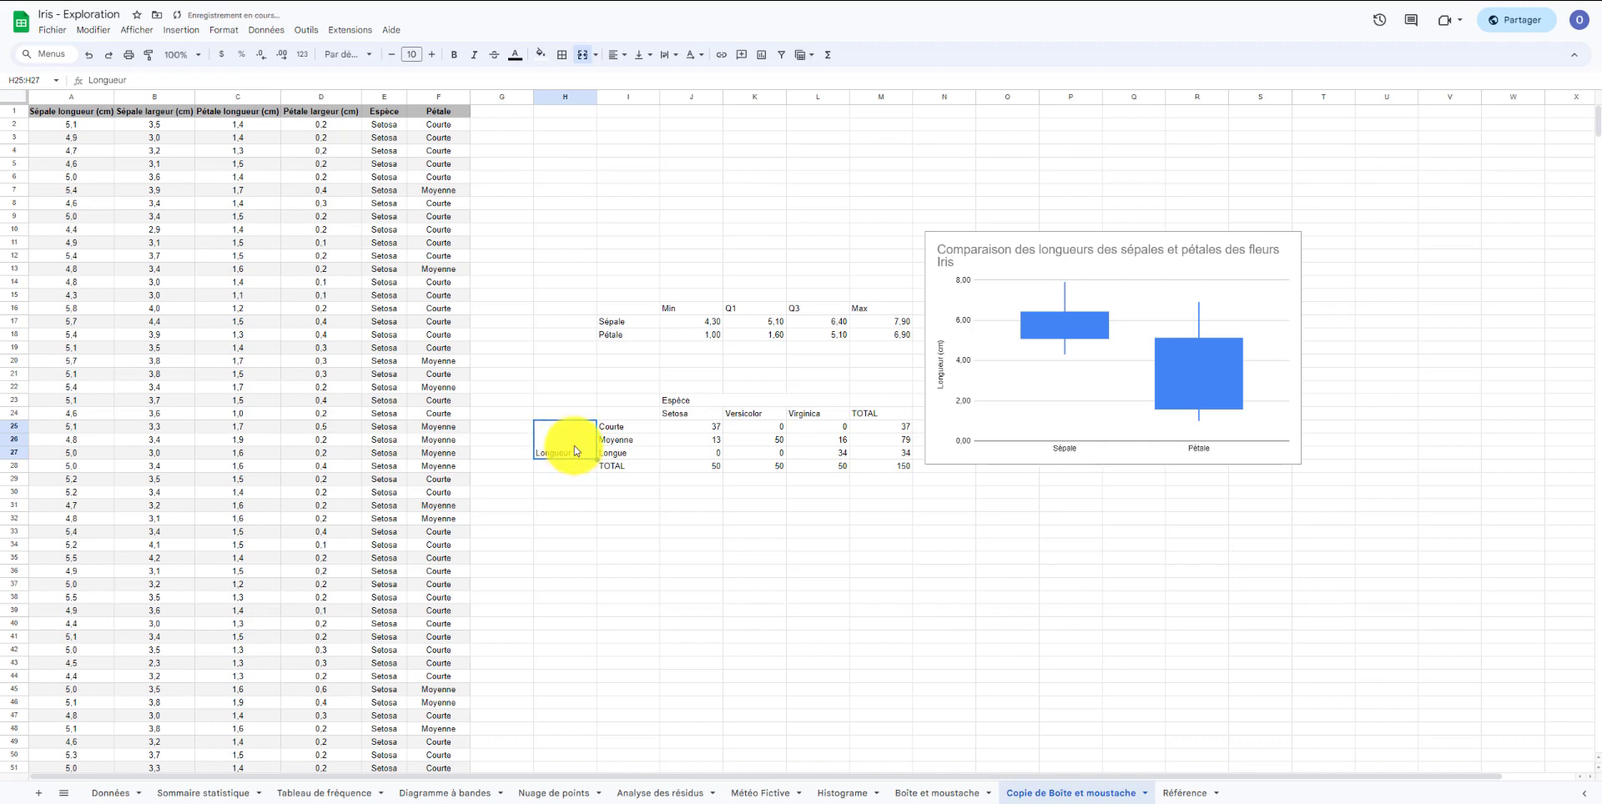
pyautogui.doubleClick(576, 452)
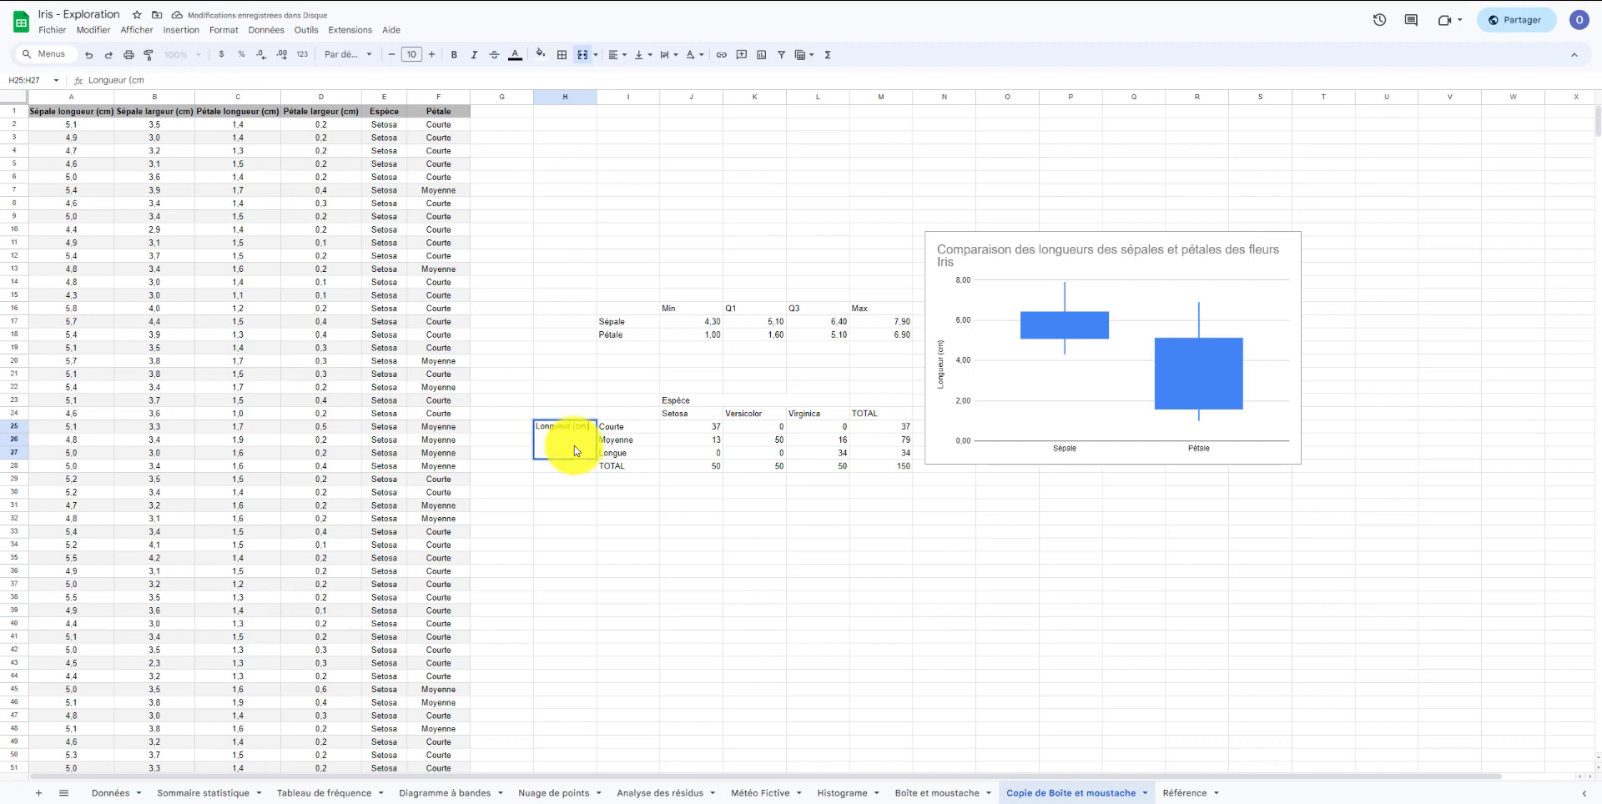
pyautogui.click(572, 480)
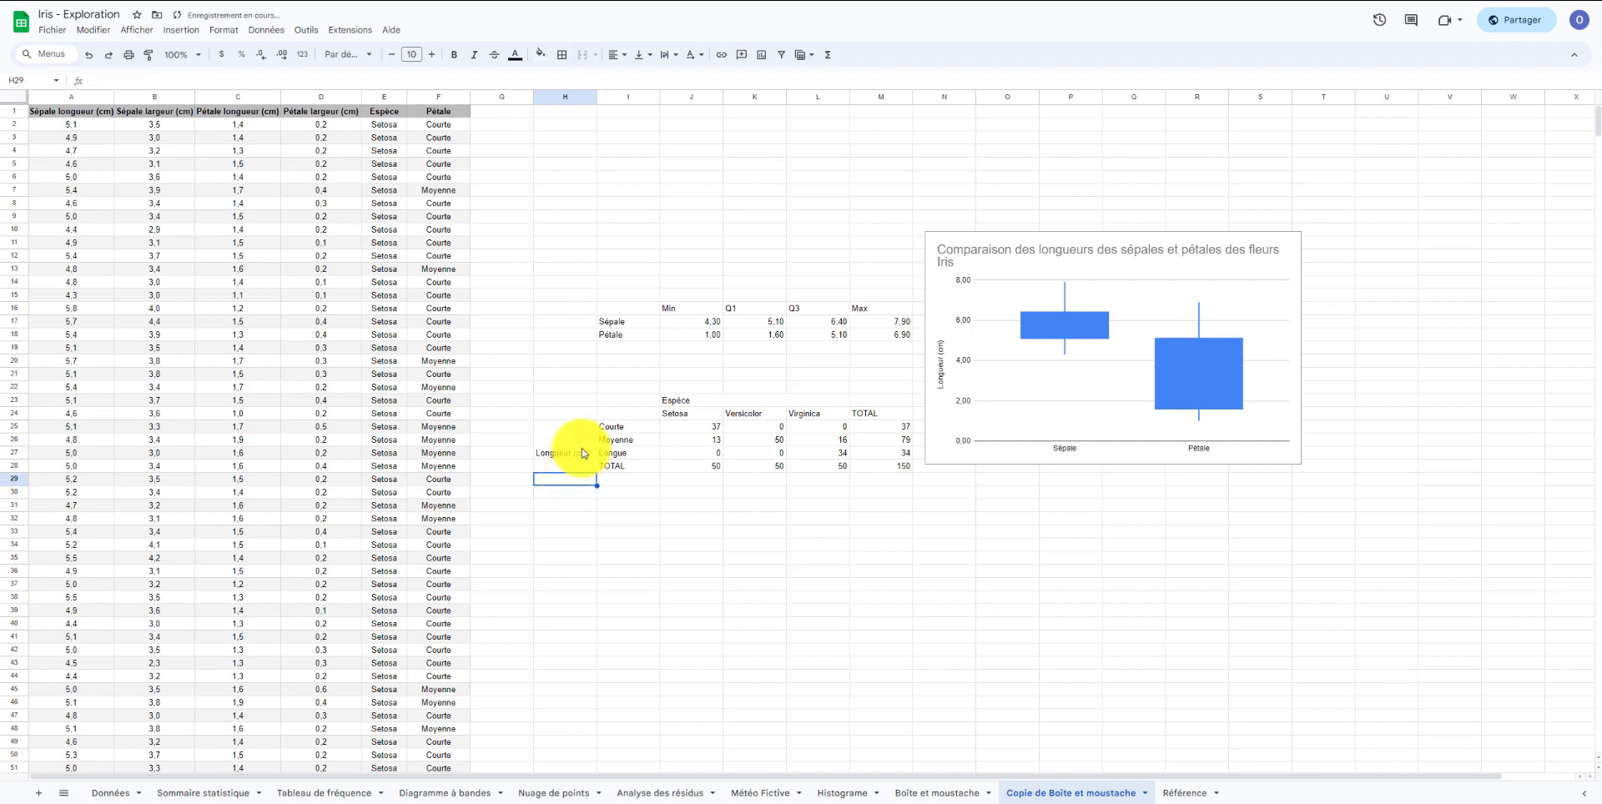
# Rotate the merged Longueur (cm) heading text to vertical.
pyautogui.click(581, 452)
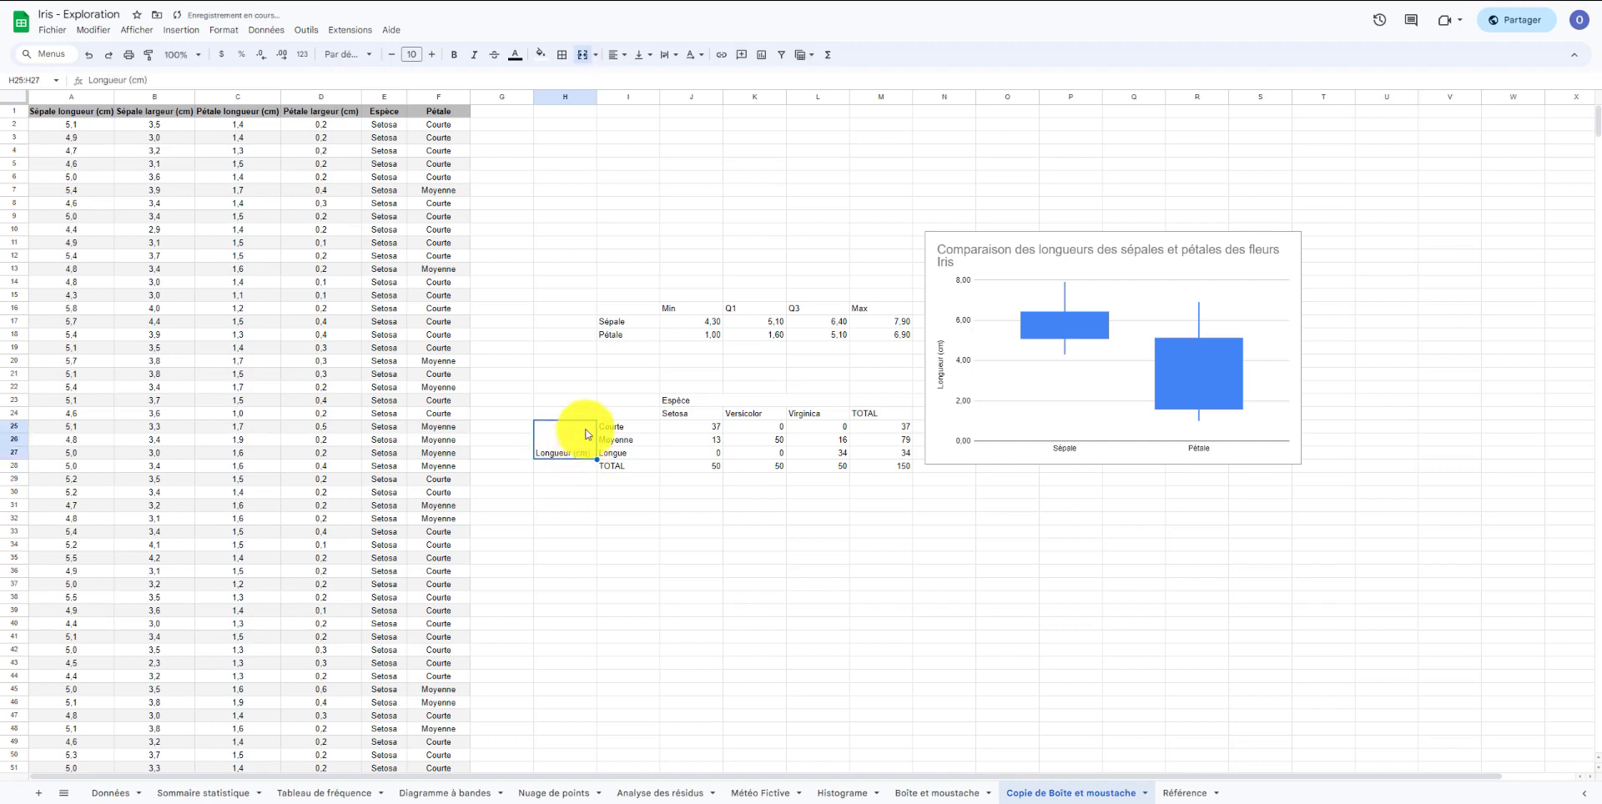
pyautogui.click(693, 54)
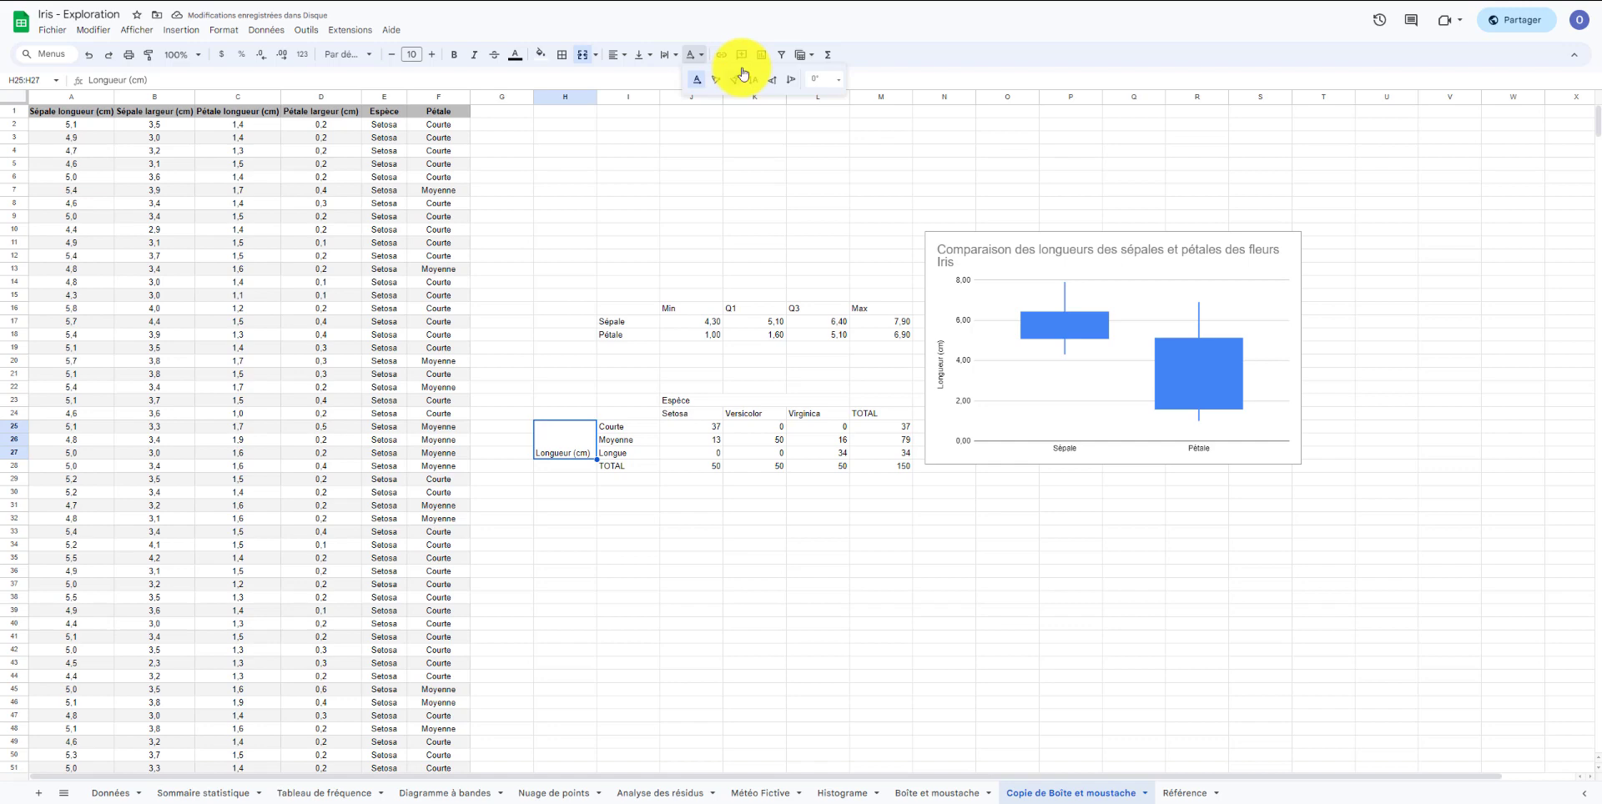
pyautogui.click(772, 80)
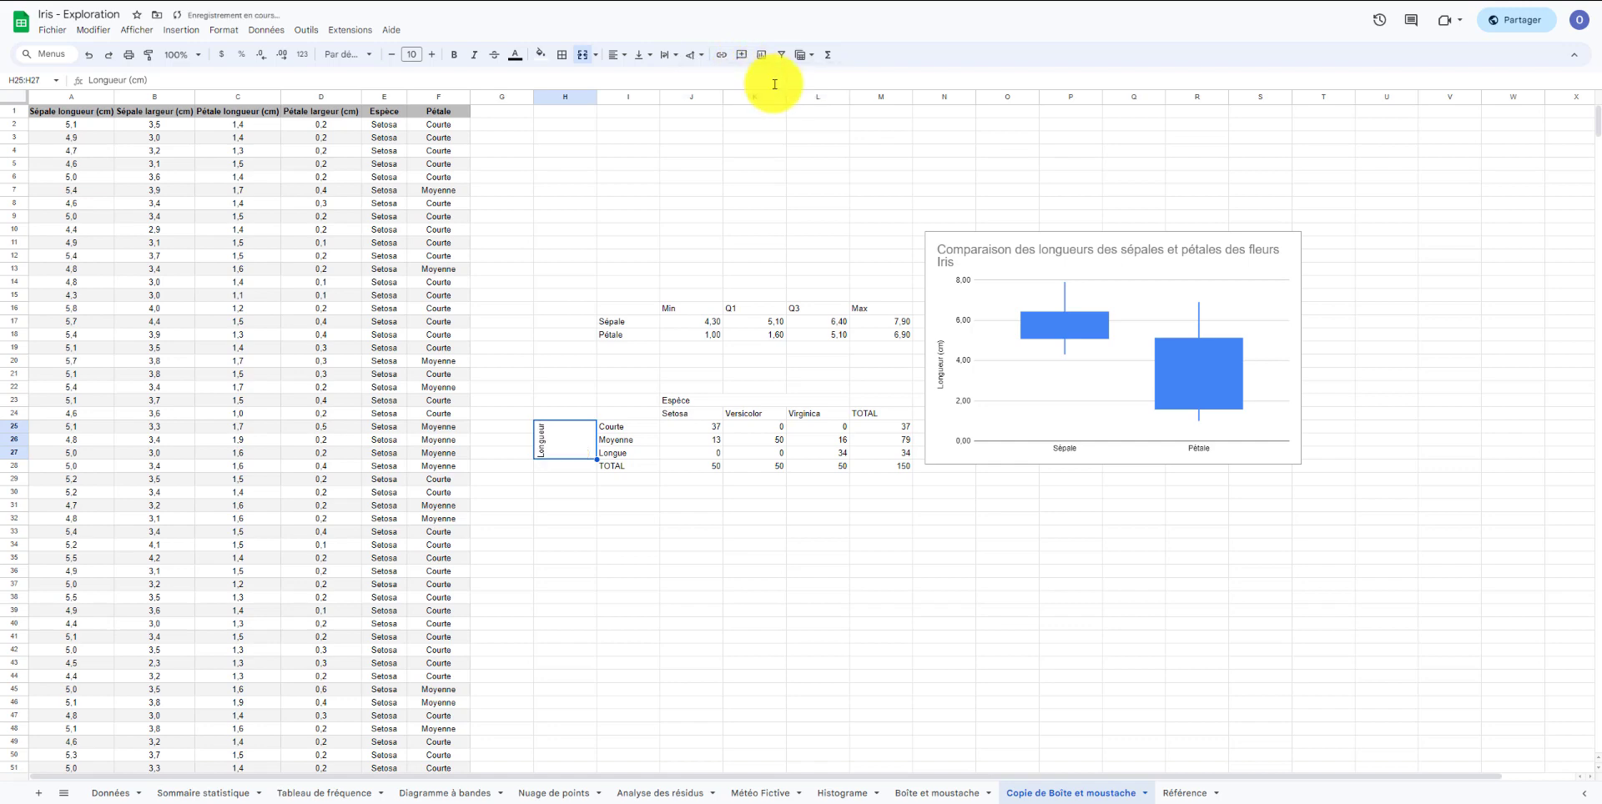
pyautogui.click(695, 56)
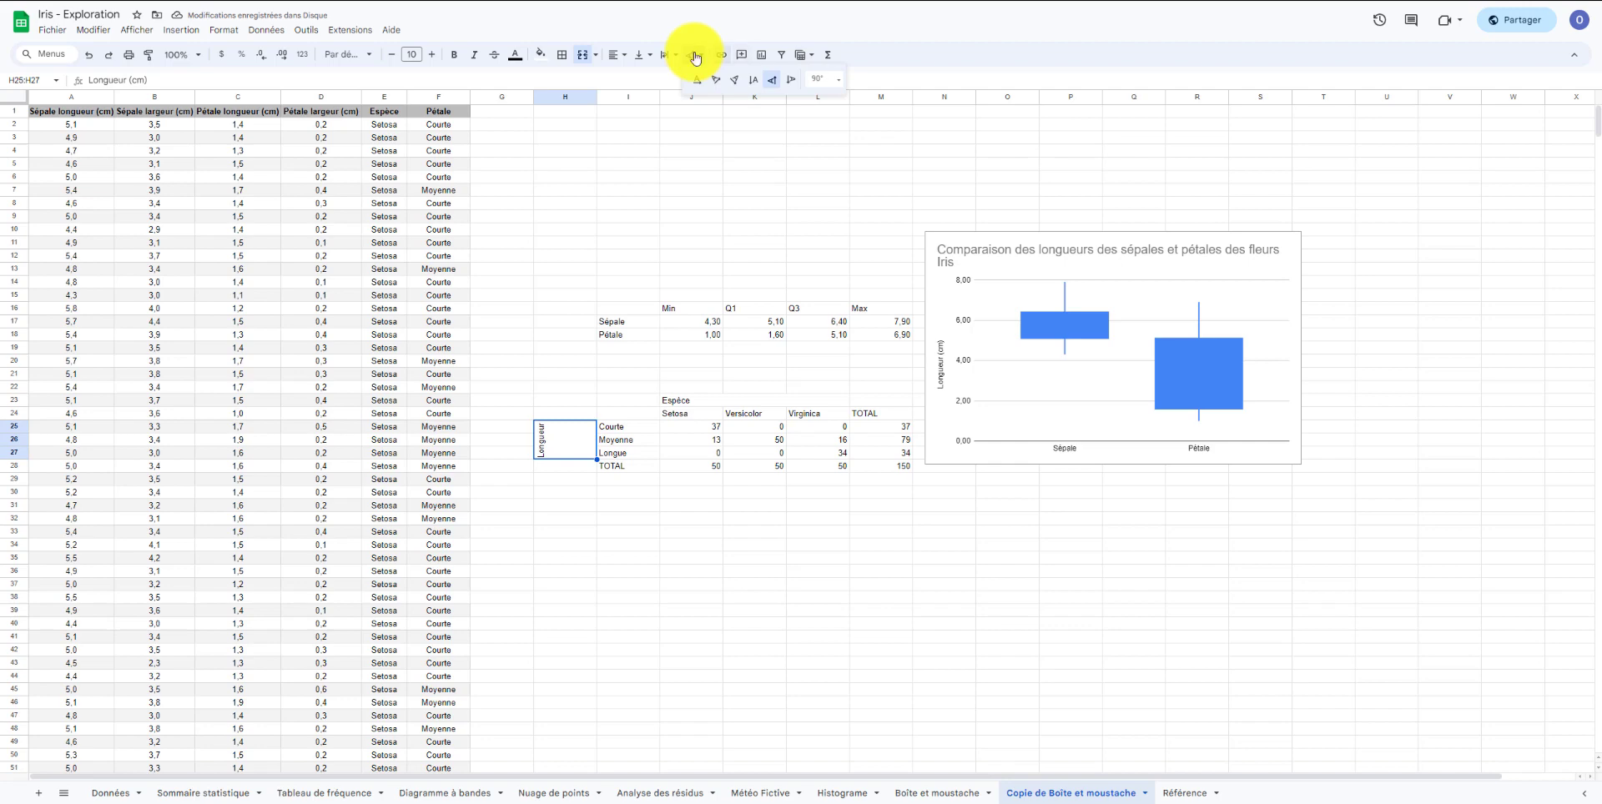
# Center the vertical Longueur (cm) heading vertically in its merged cell and wrap its text.
pyautogui.click(615, 55)
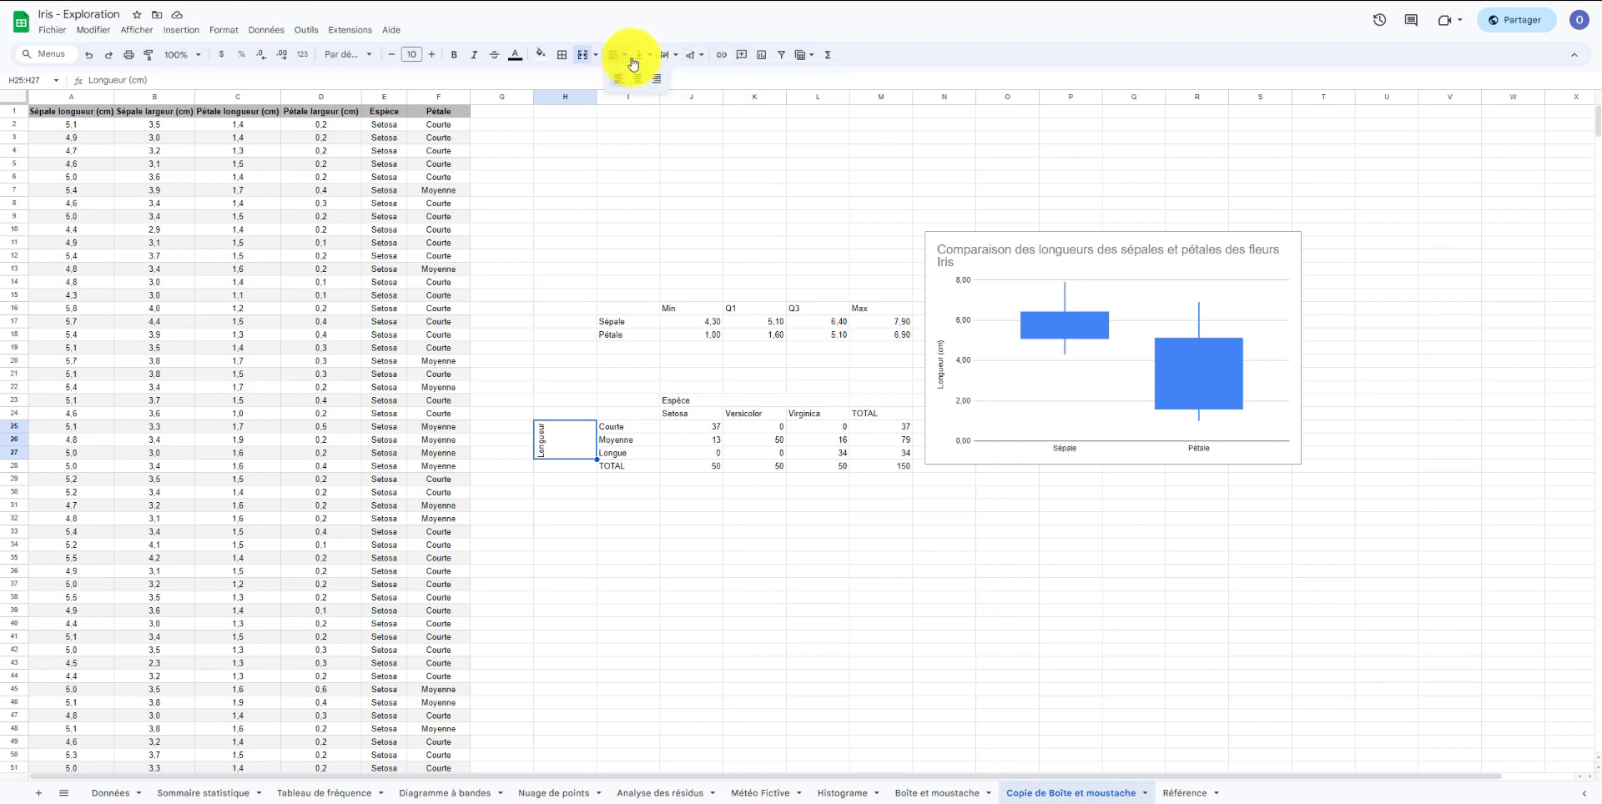
pyautogui.click(643, 60)
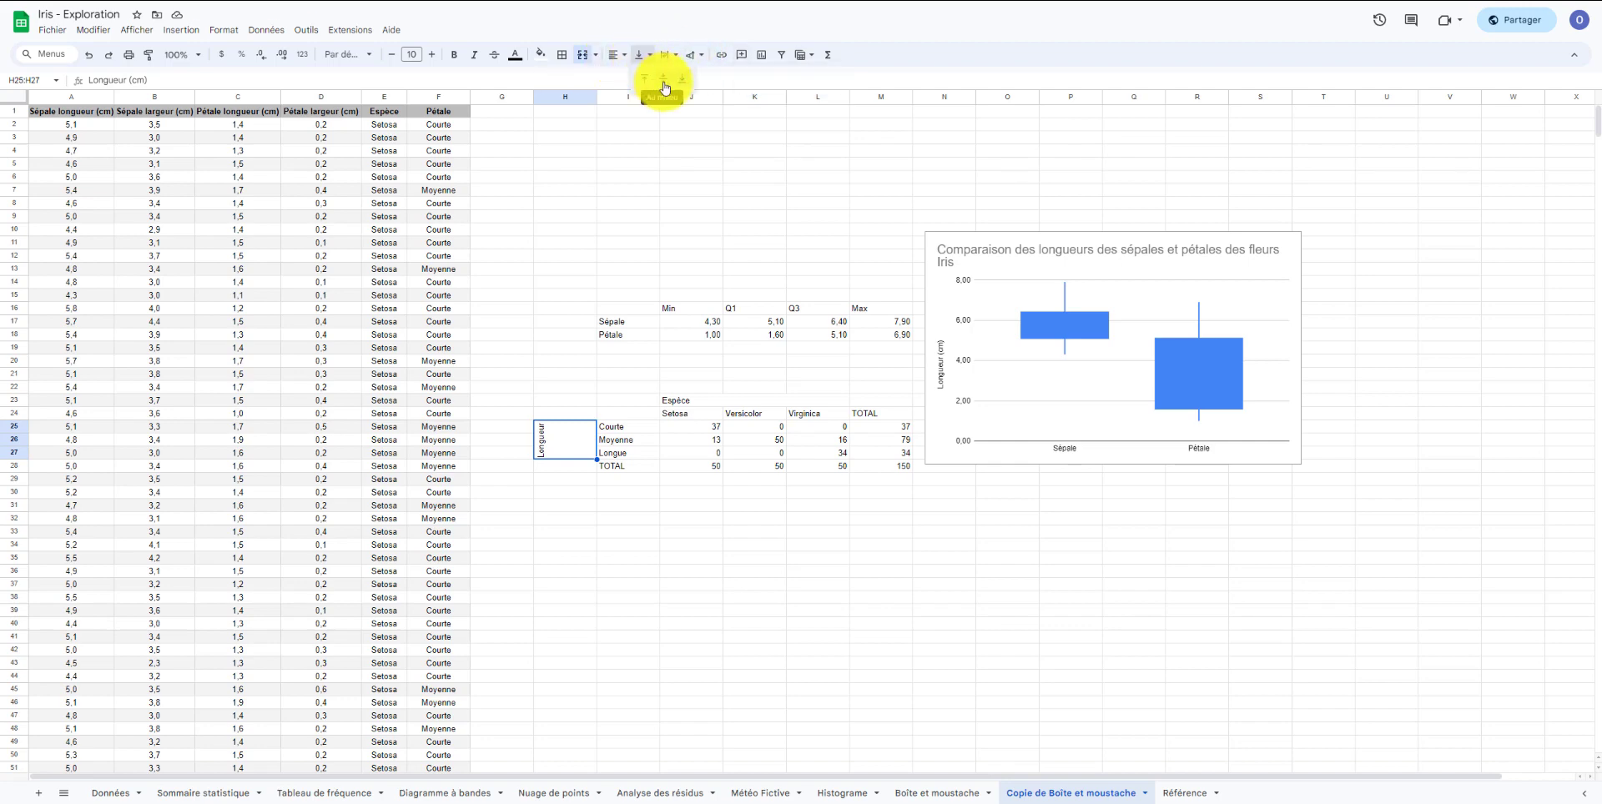
pyautogui.click(664, 78)
pyautogui.click(641, 56)
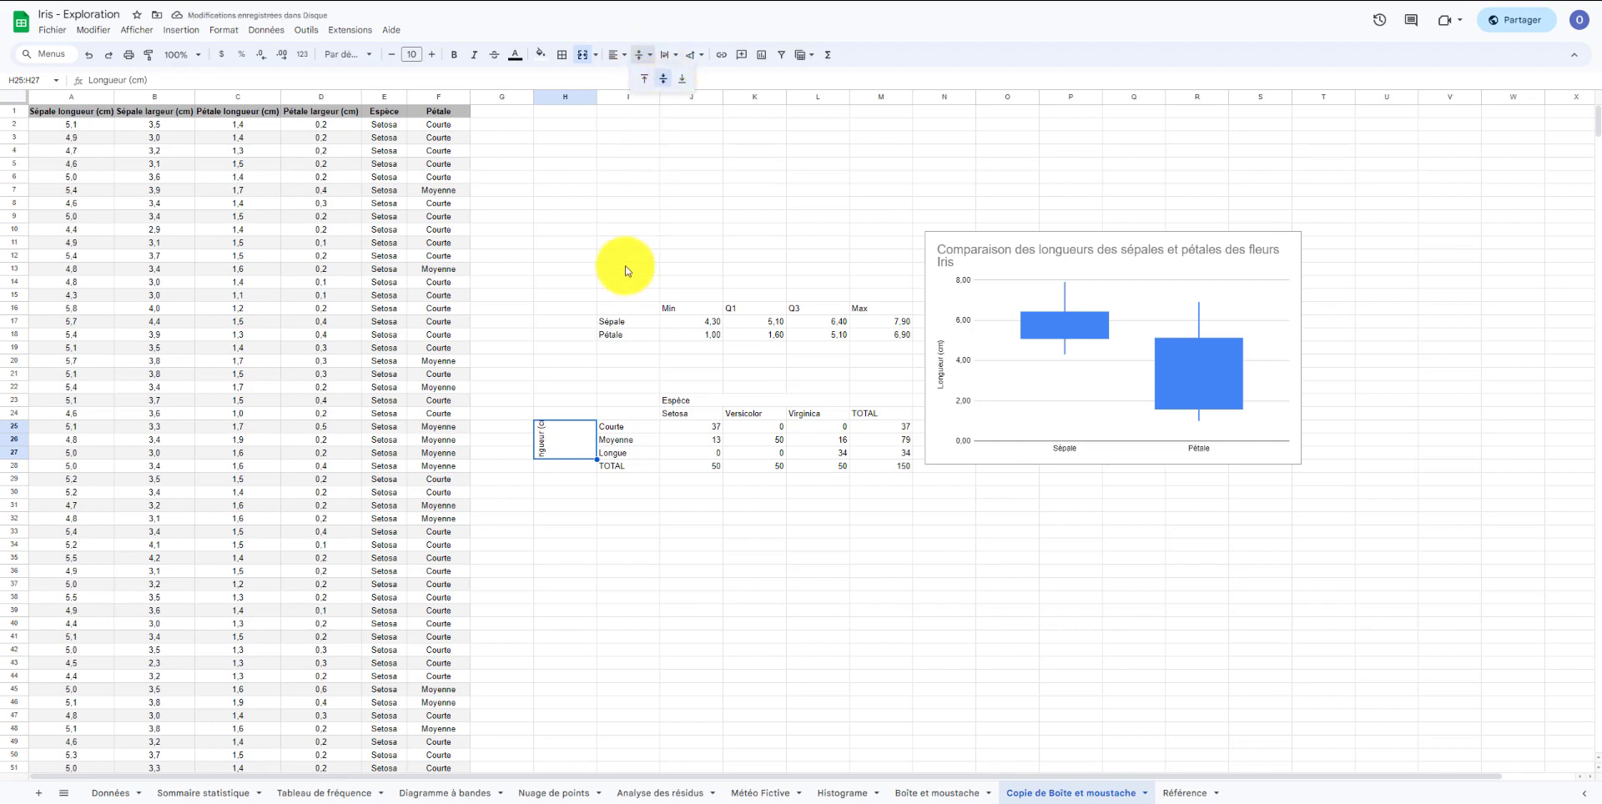
pyautogui.click(566, 516)
pyautogui.click(548, 443)
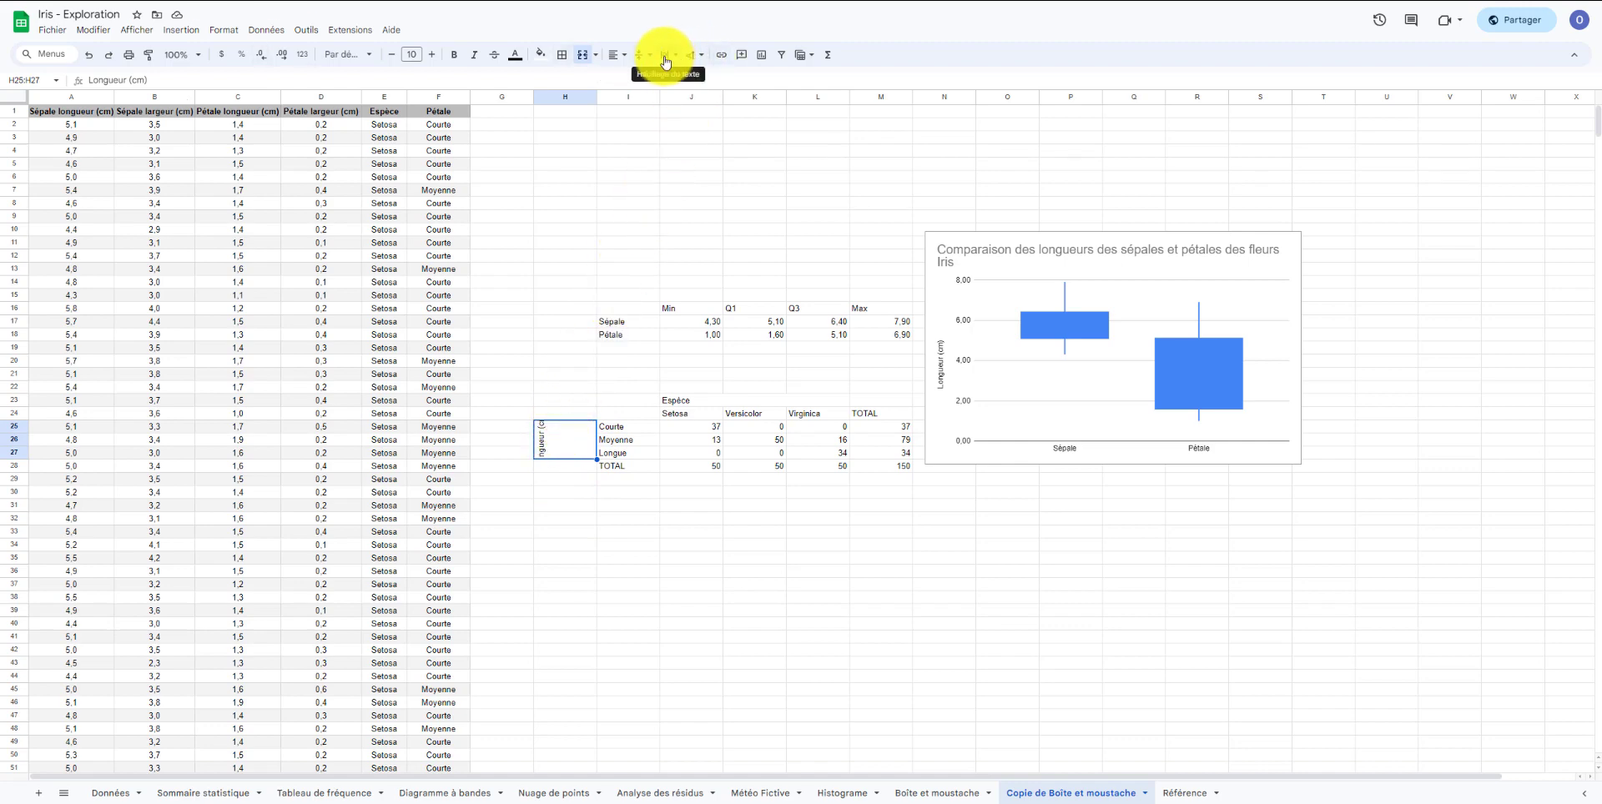
pyautogui.click(668, 57)
pyautogui.click(668, 82)
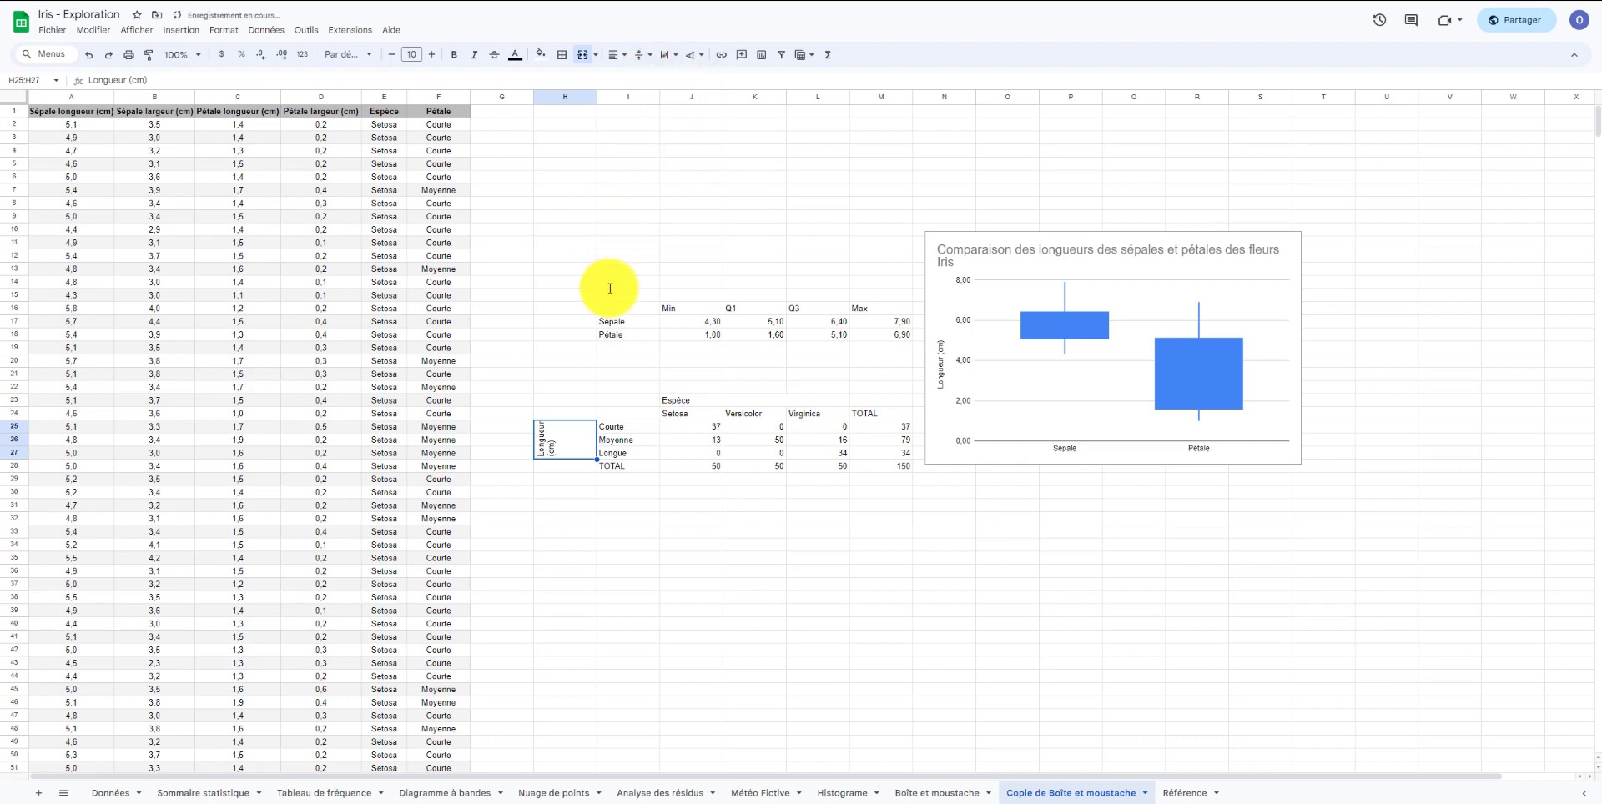
pyautogui.click(573, 389)
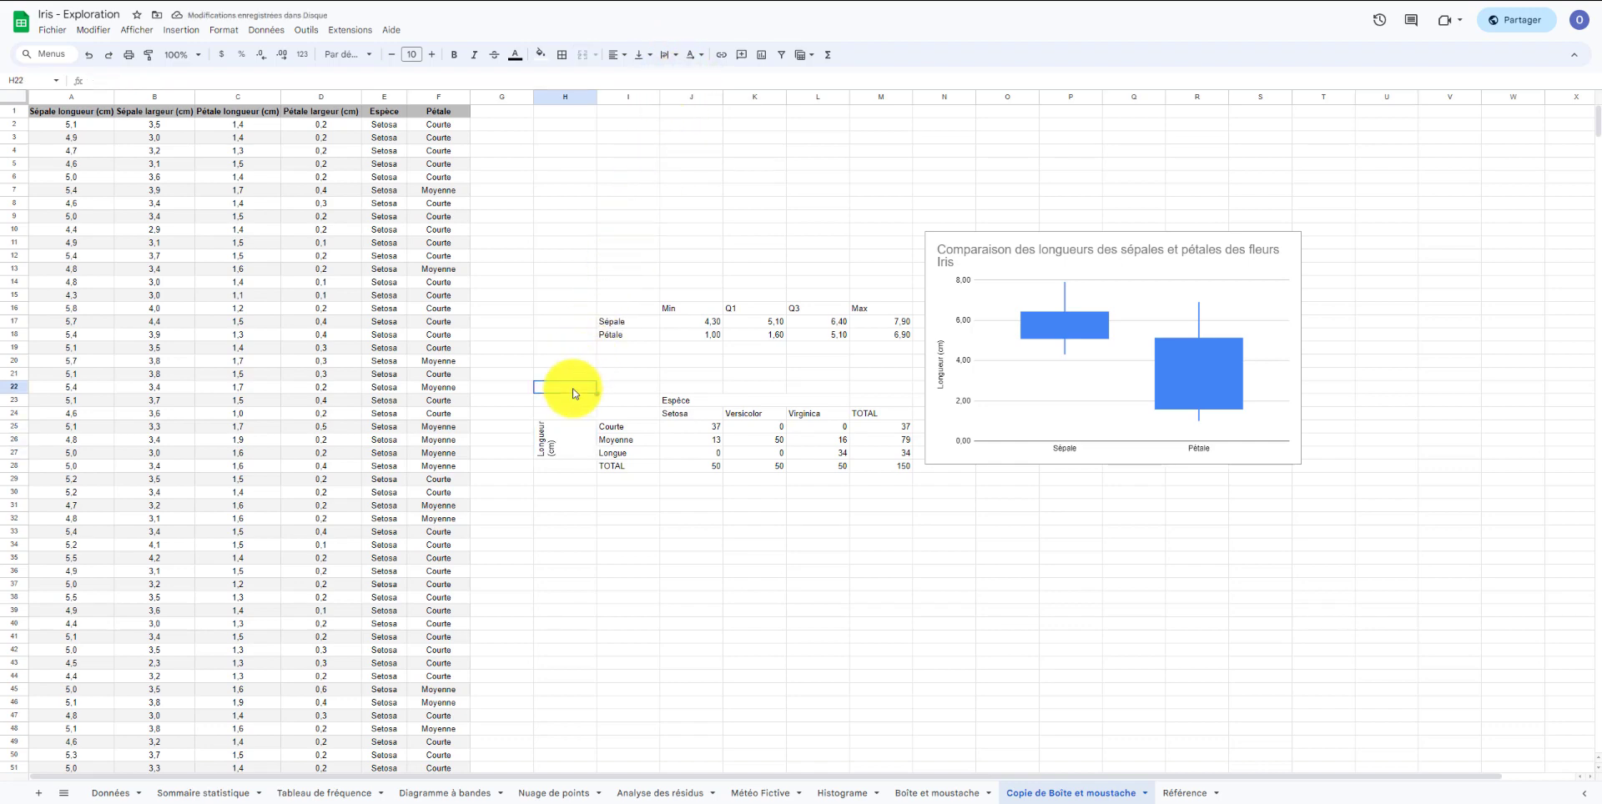
# Move the box plot chart to the right, clear of the category table.
pyautogui.click(973, 418)
pyautogui.moveTo(973, 419); pyautogui.dragTo(1058, 410)
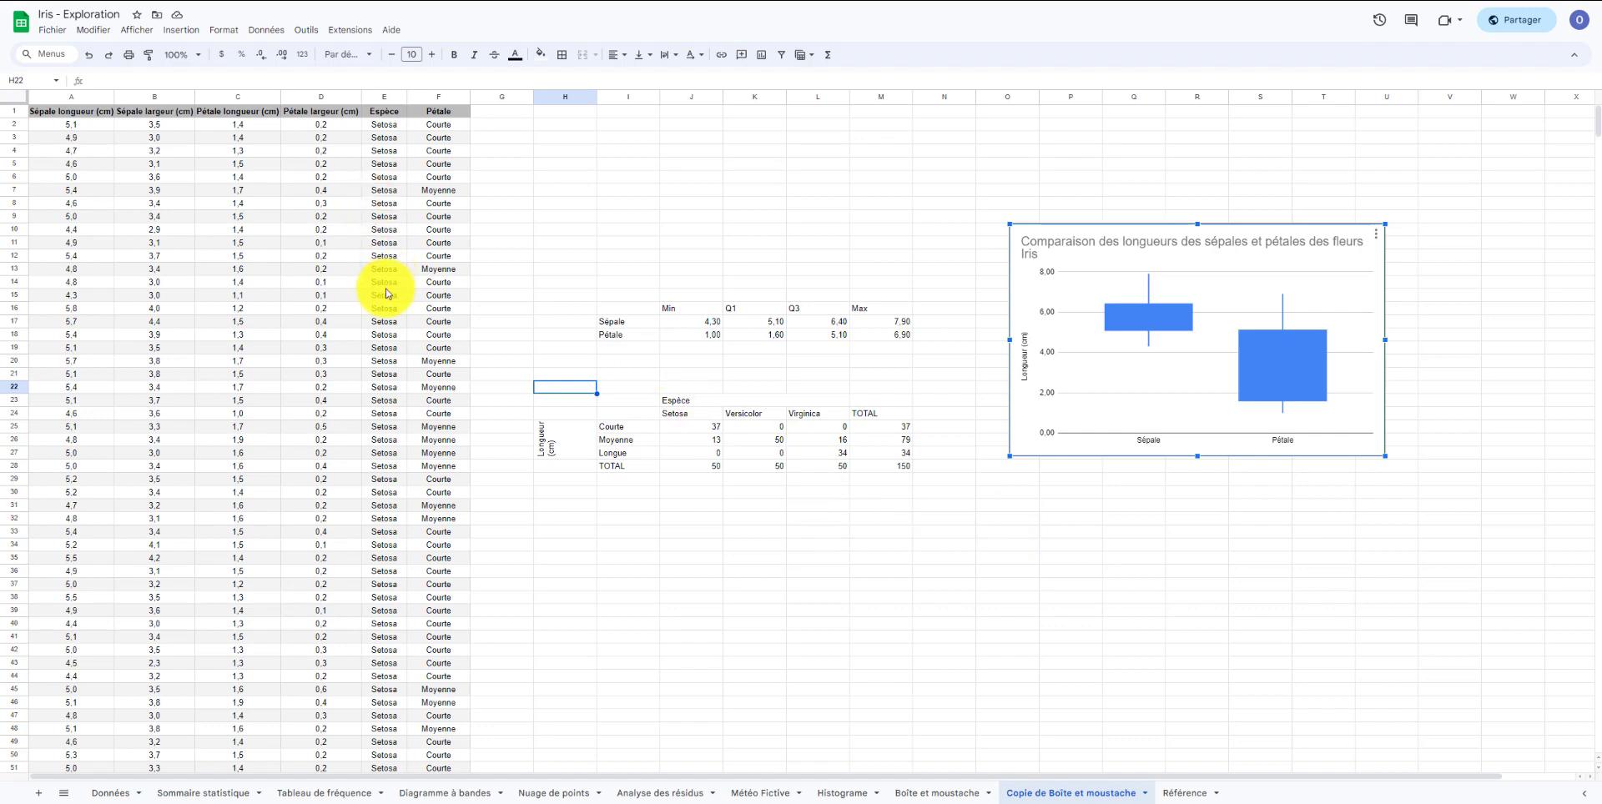
# Create a pivot table from columns E:F, placed on the existing sheet at cell H3.
pyautogui.moveTo(384, 97); pyautogui.dragTo(446, 152)
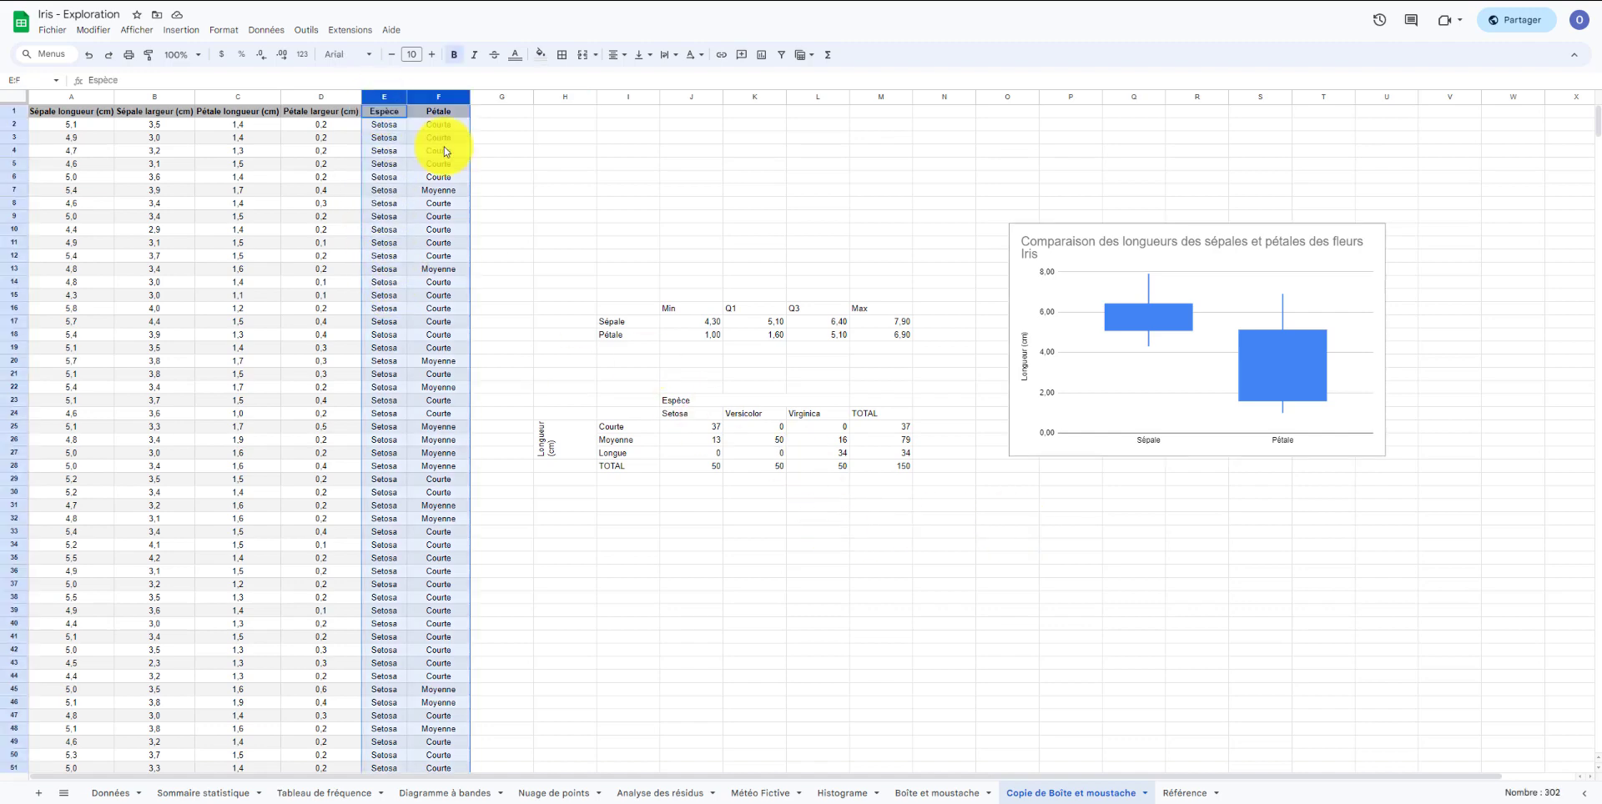
pyautogui.click(184, 30)
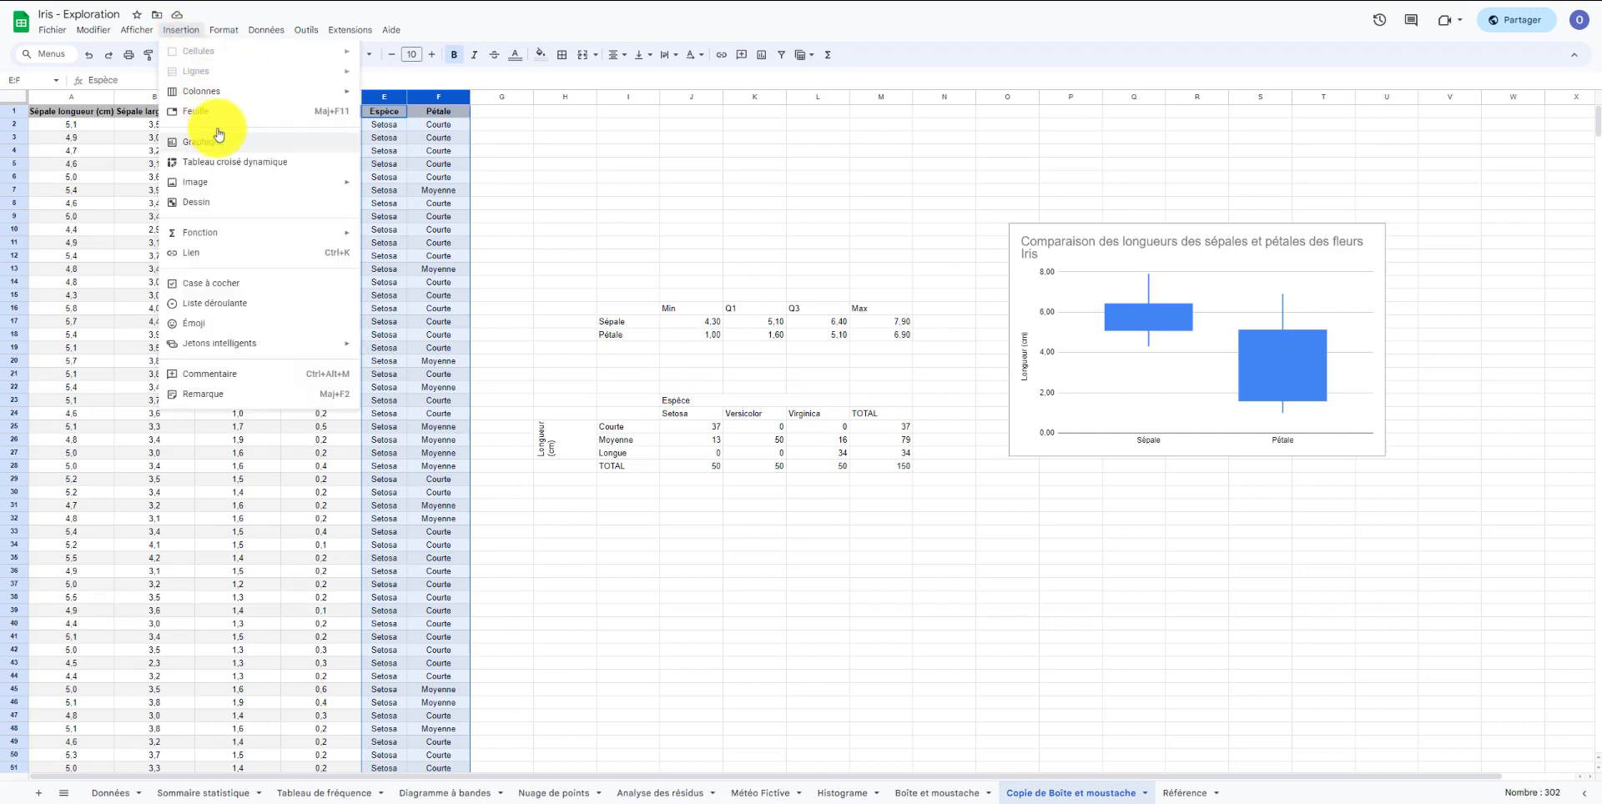
pyautogui.click(225, 162)
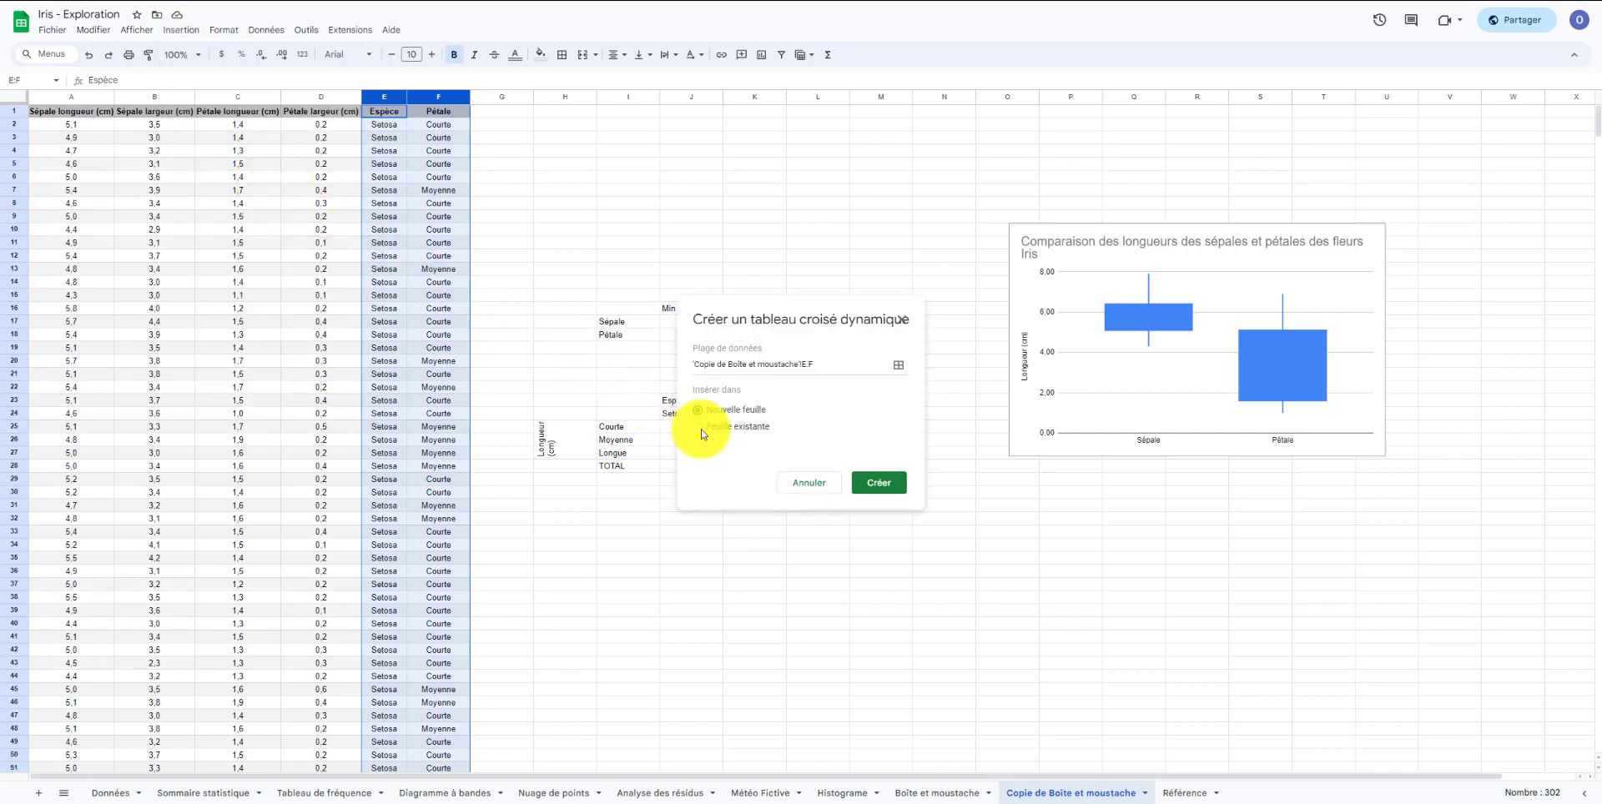
pyautogui.click(699, 426)
pyautogui.click(590, 135)
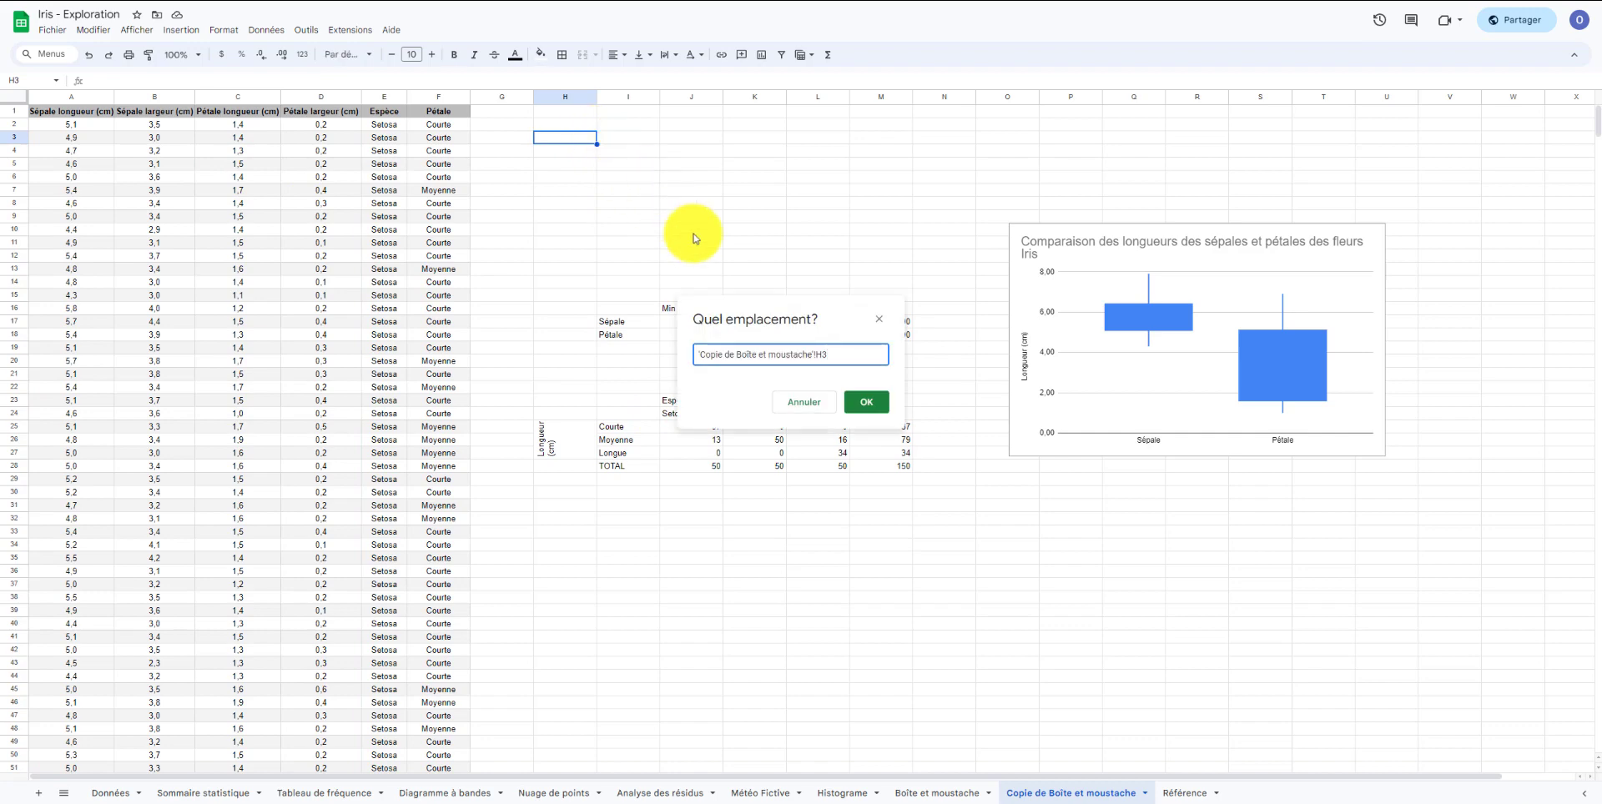
pyautogui.click(866, 402)
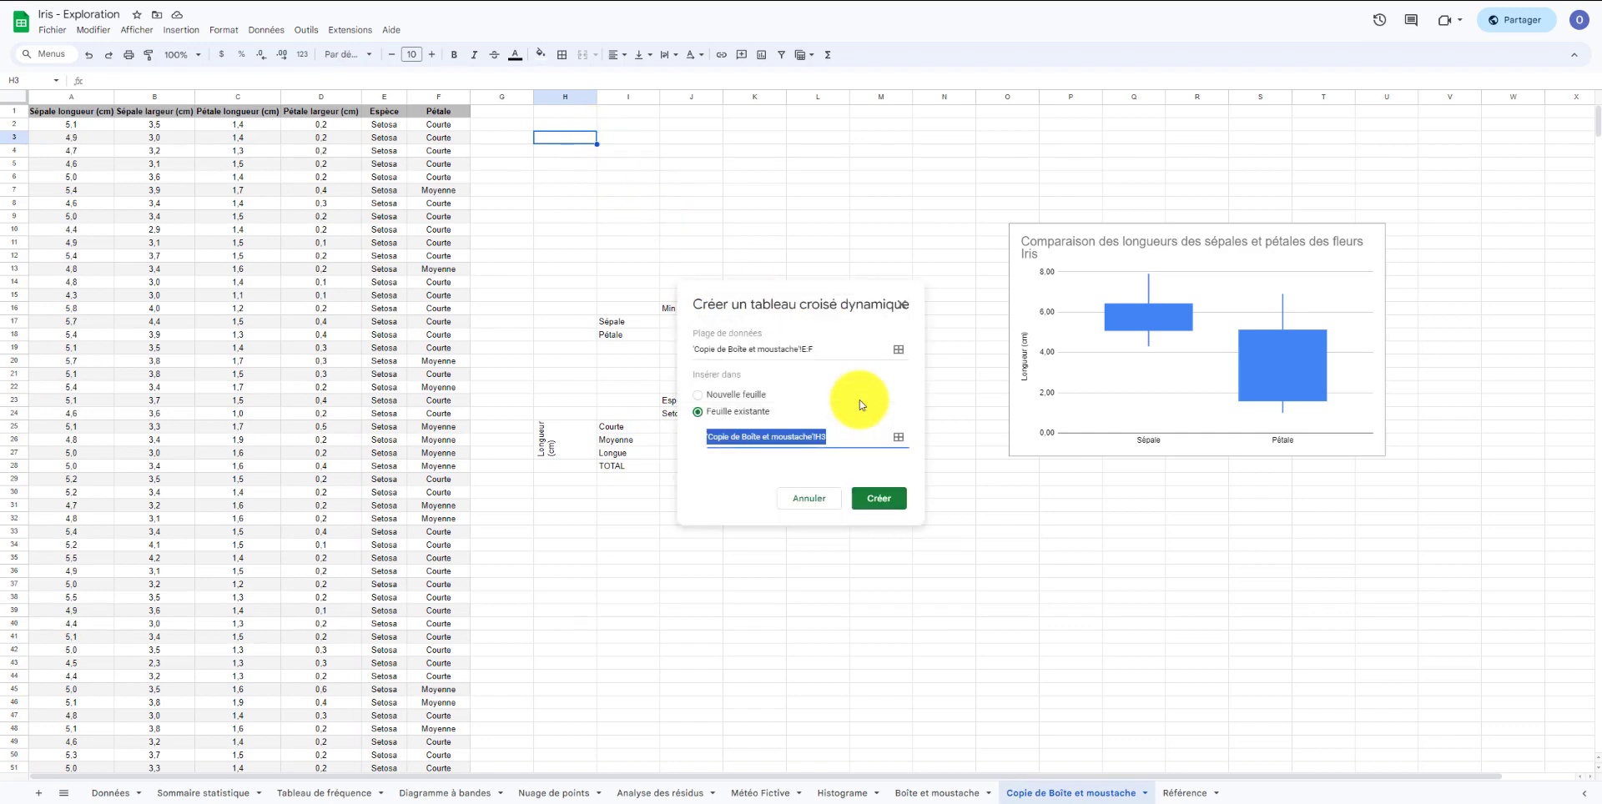
pyautogui.click(891, 498)
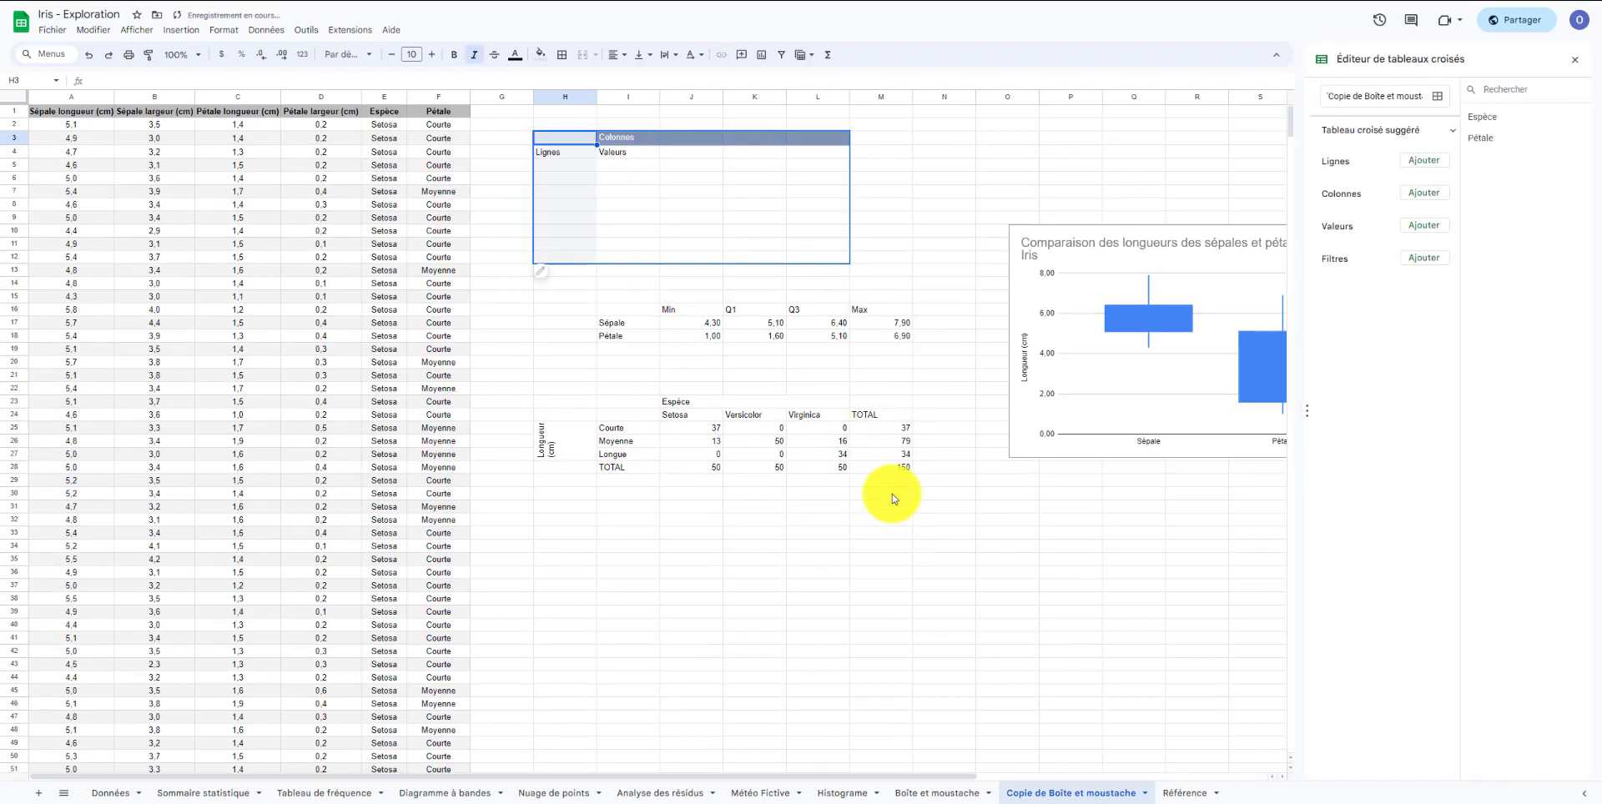
# Set Pétale as the pivot table's rows and Espèce as its columns.
pyautogui.click(1418, 167)
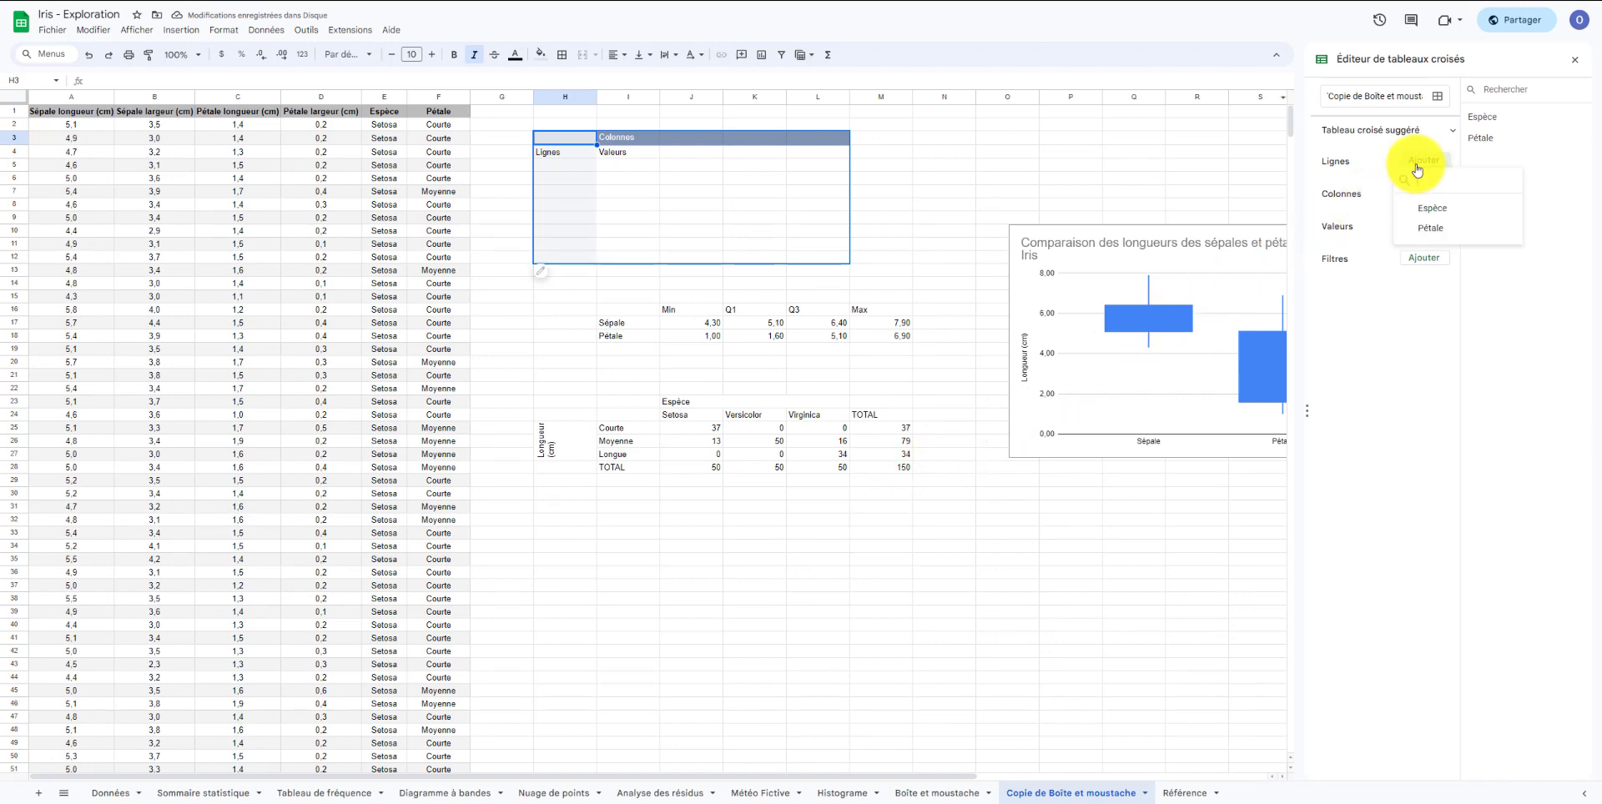
pyautogui.click(1426, 229)
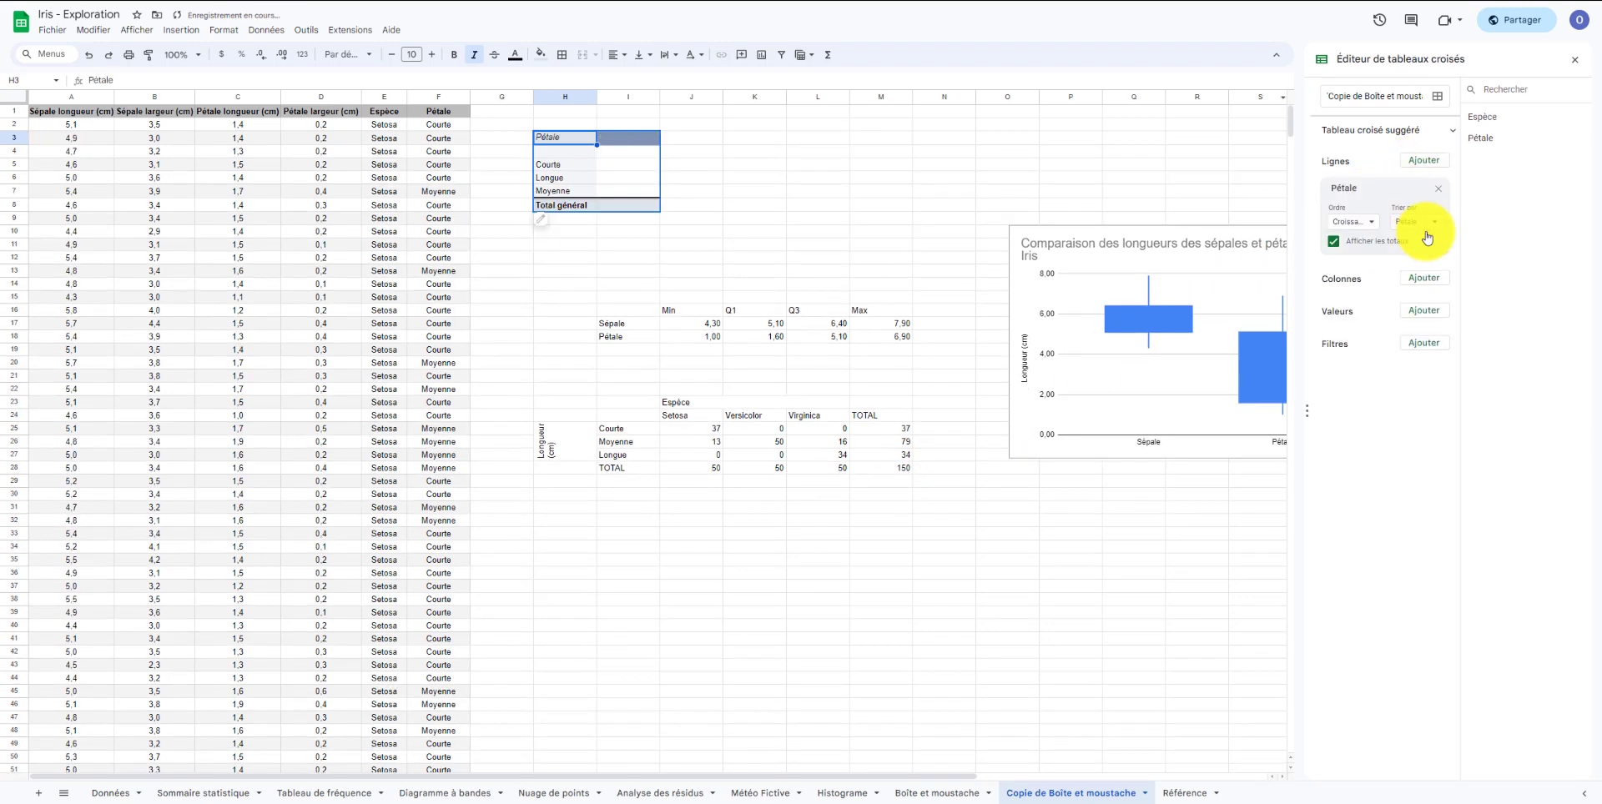
pyautogui.click(1425, 279)
pyautogui.click(1428, 321)
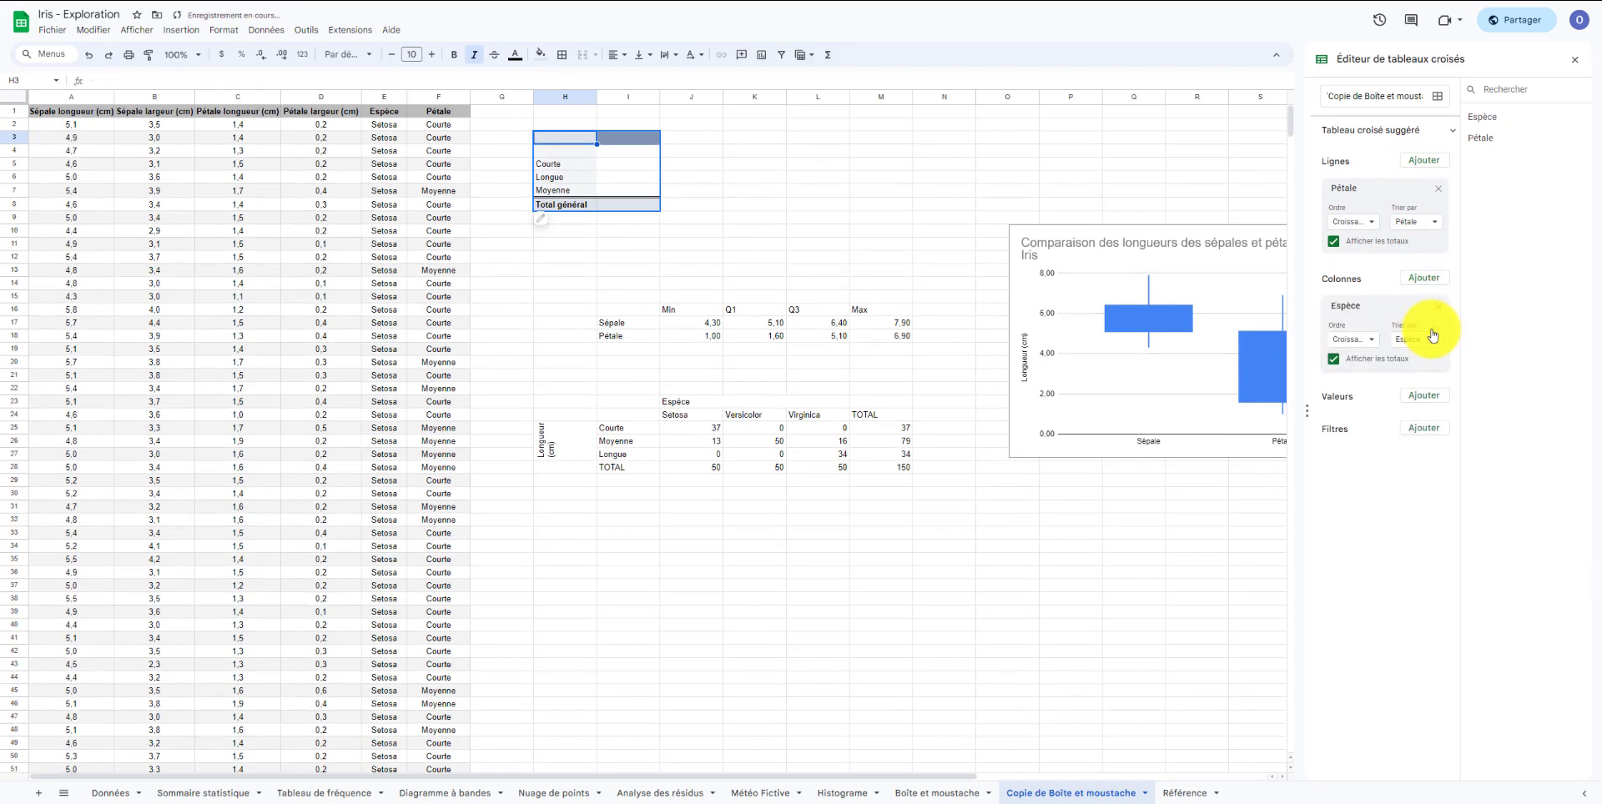
# Add Espèce as the pivot table's values, summarized by COUNTA.
pyautogui.click(1409, 398)
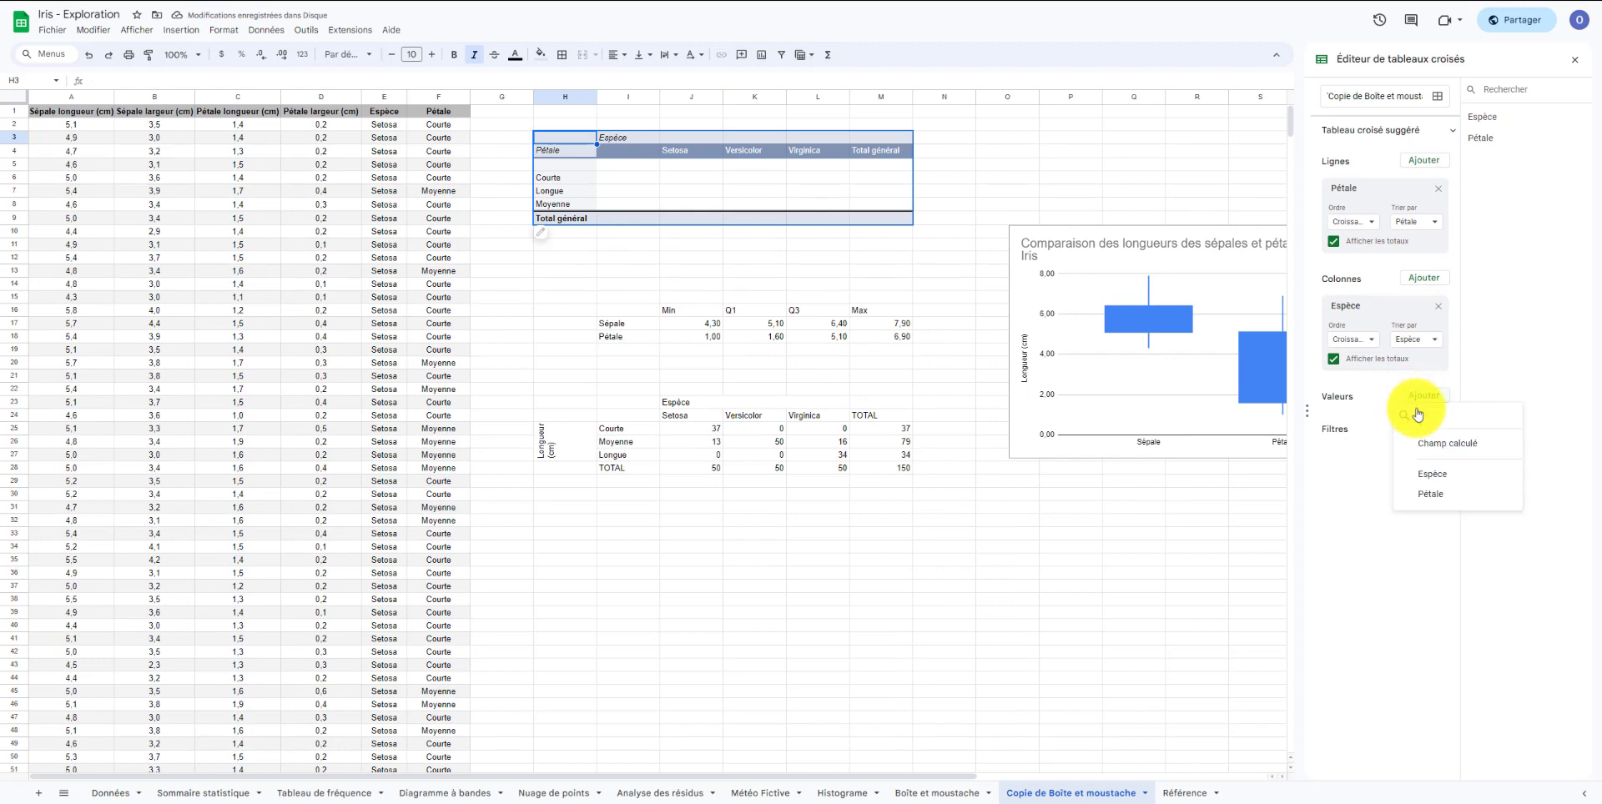
pyautogui.click(1451, 473)
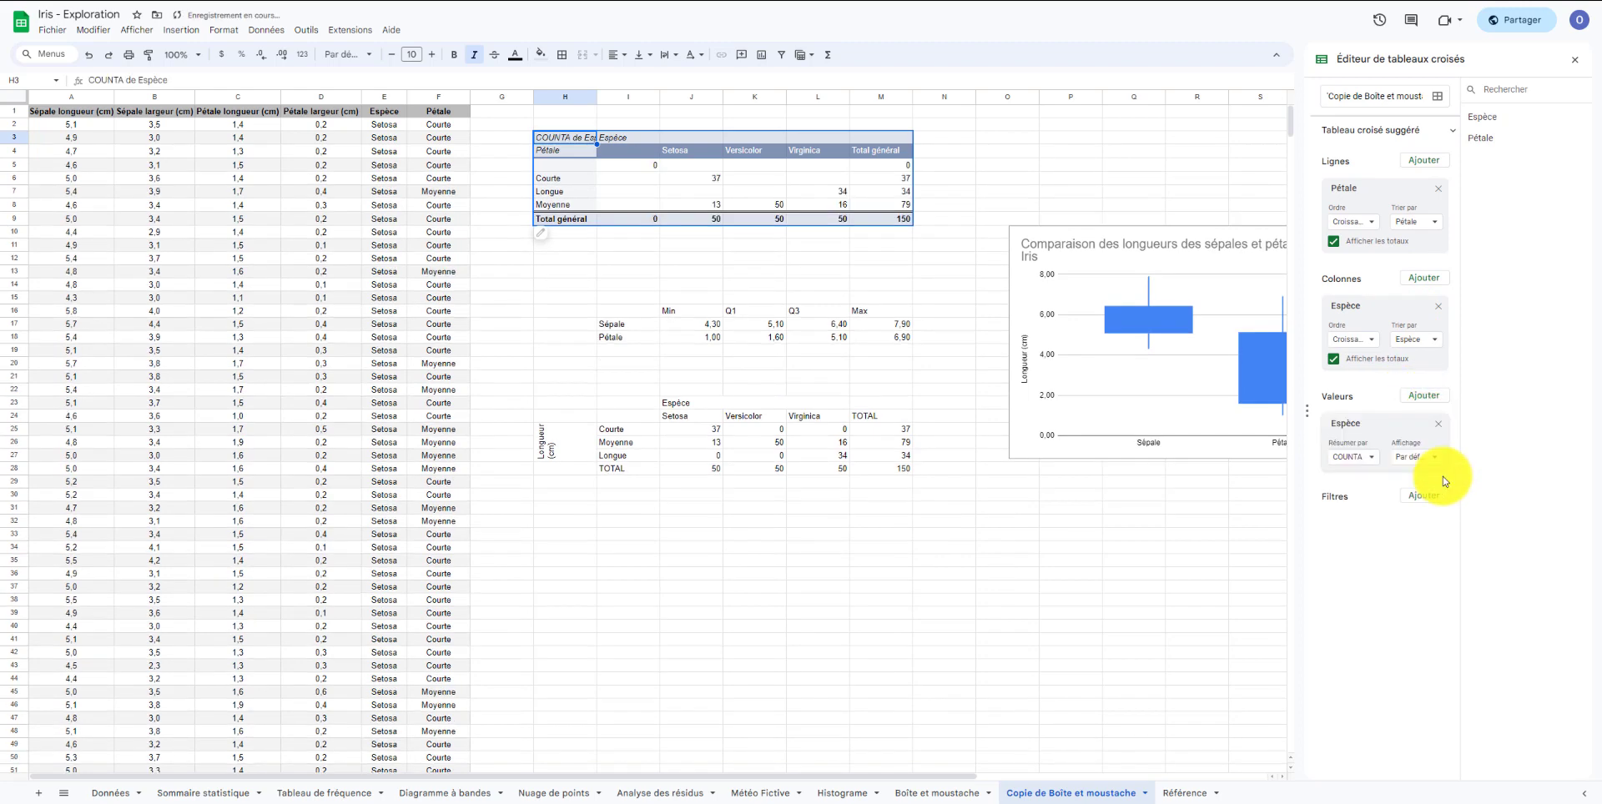
pyautogui.click(1358, 457)
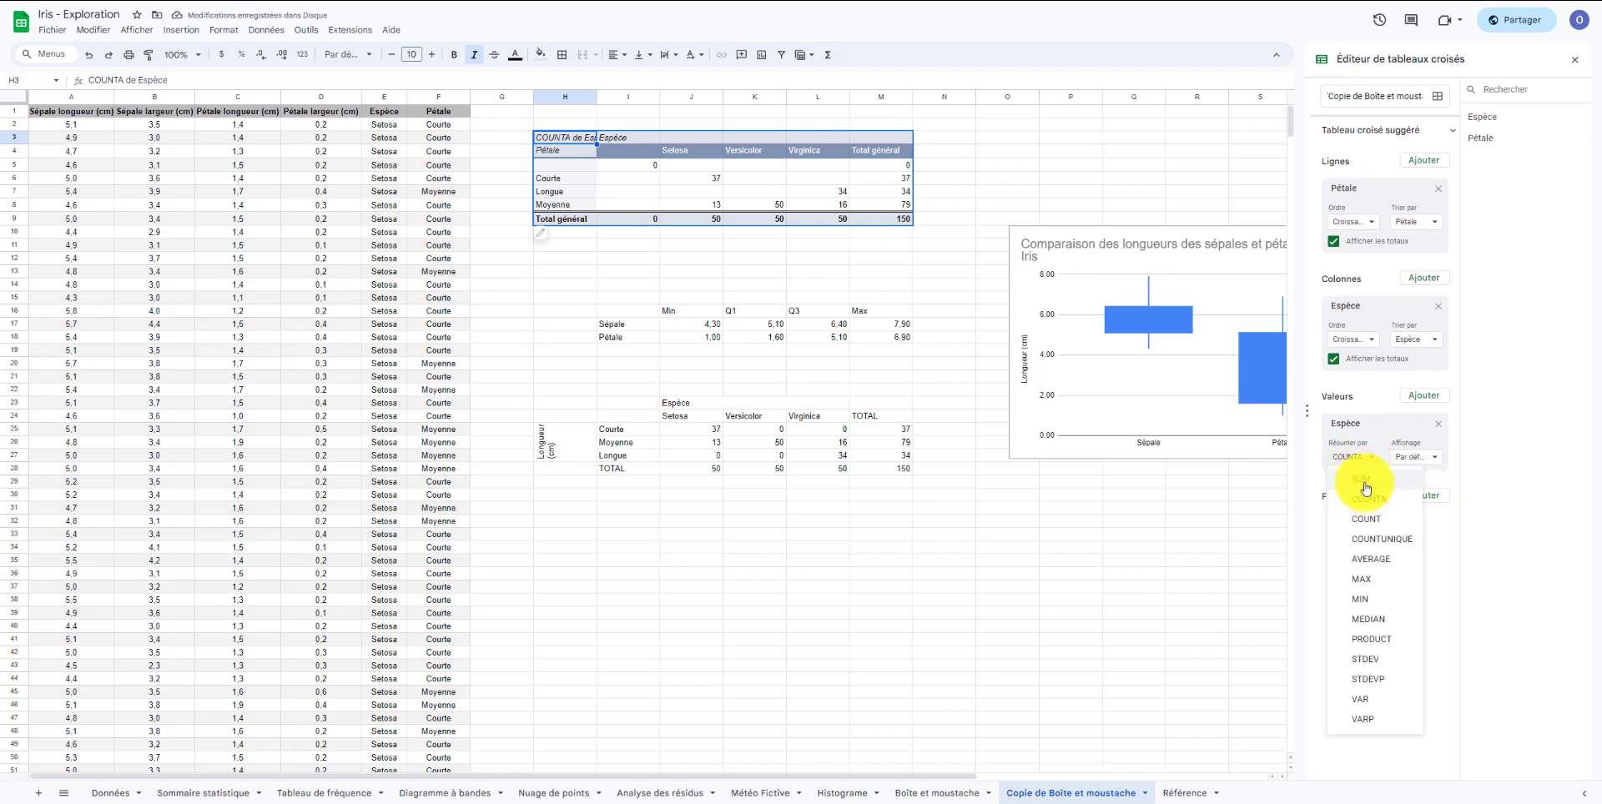
pyautogui.click(1367, 409)
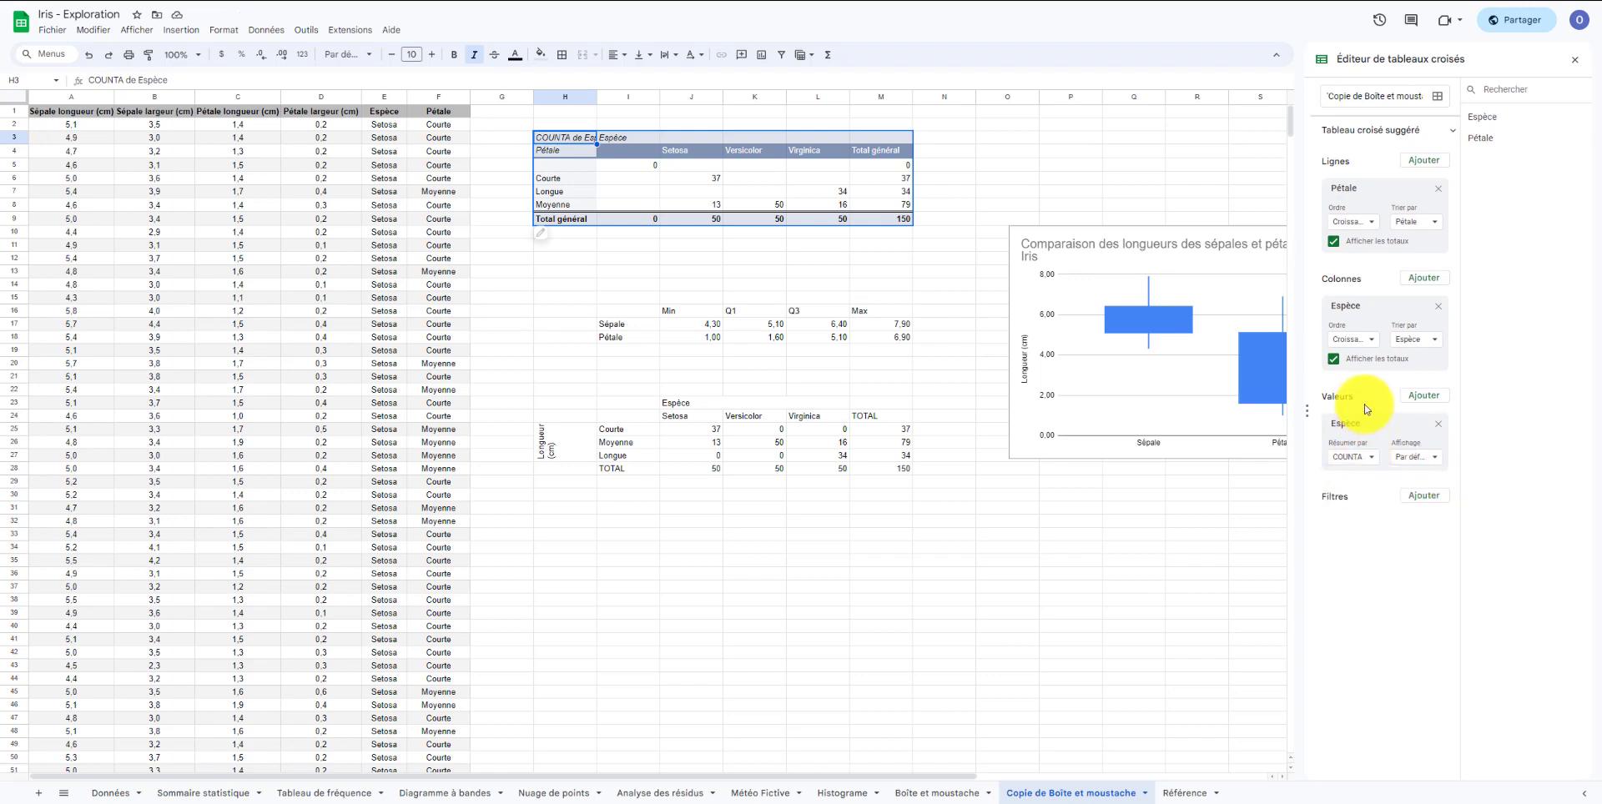